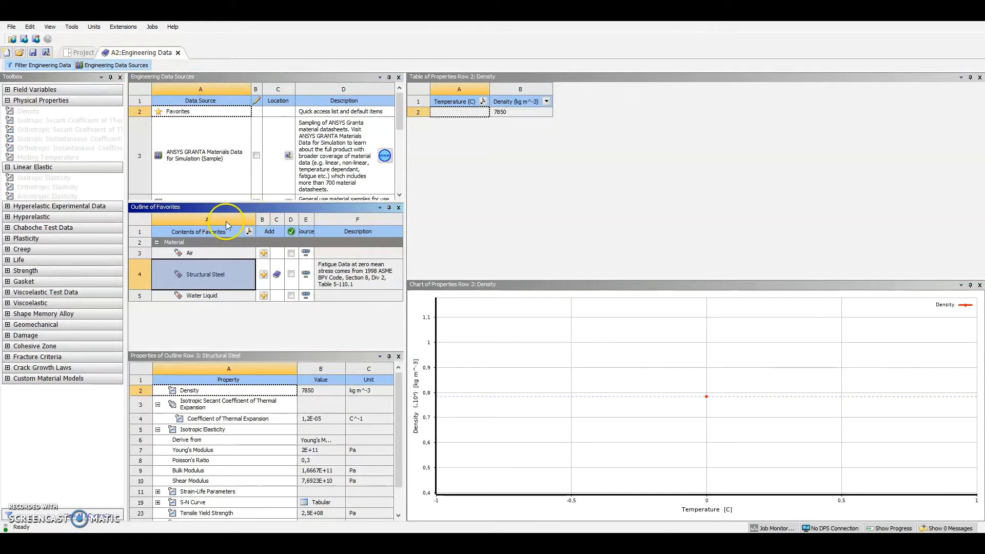
# Add Aluminum Alloy NL from the General Non-linear Materials library to the analysis's engineering data
pyautogui.scroll(-3, 227, 167)
pyautogui.scroll(2, 226, 168)
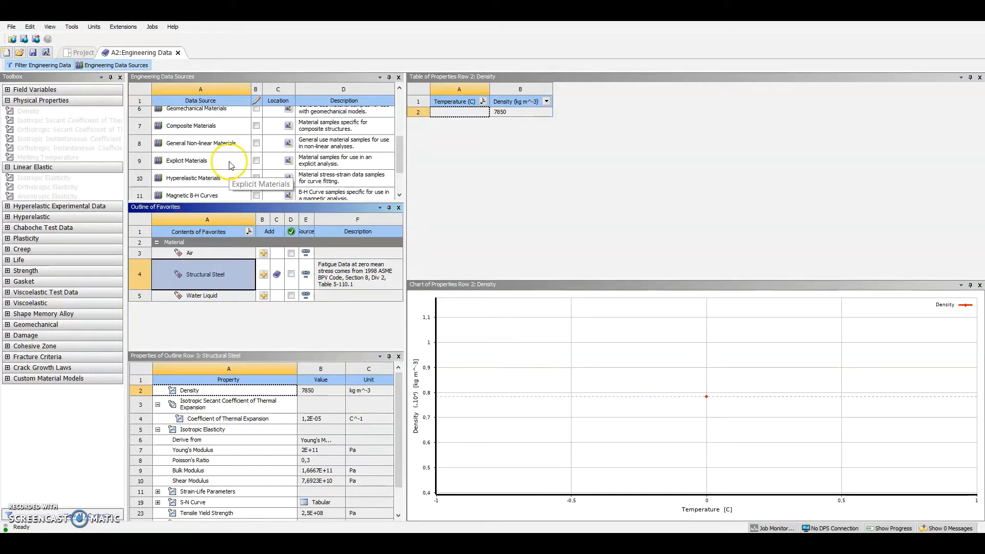
pyautogui.click(195, 145)
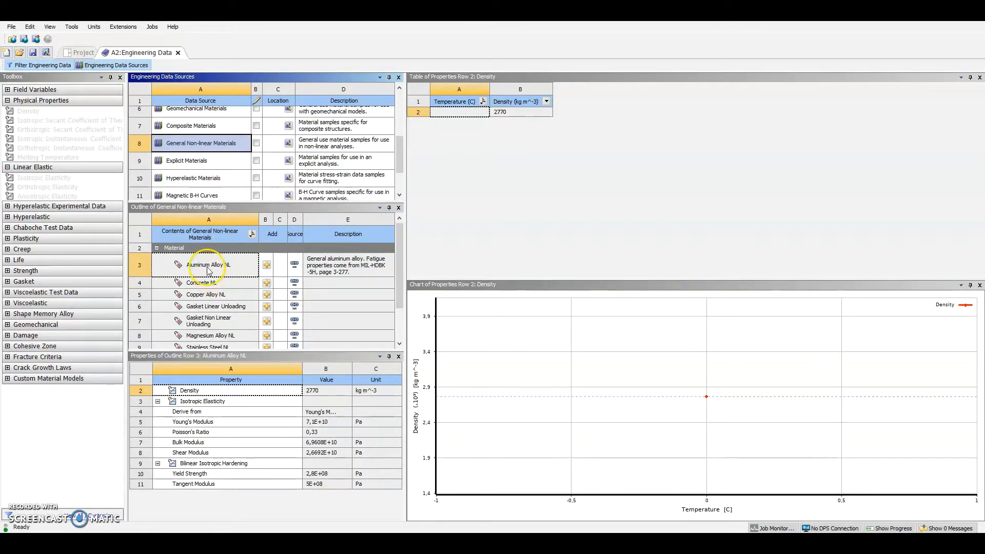
pyautogui.click(218, 273)
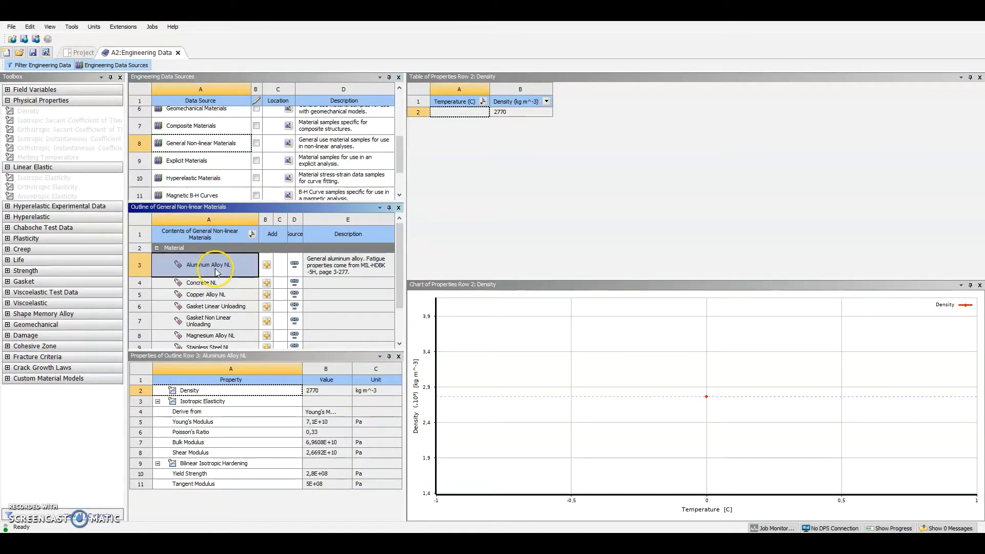
pyautogui.click(266, 264)
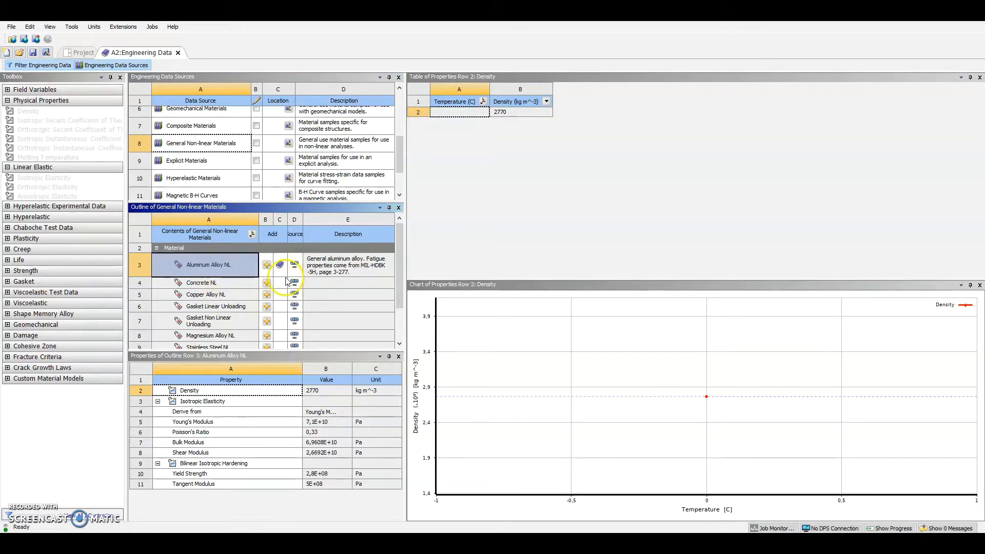
# Check which materials are included in the Static Structural system's engineering data
pyautogui.click(72, 54)
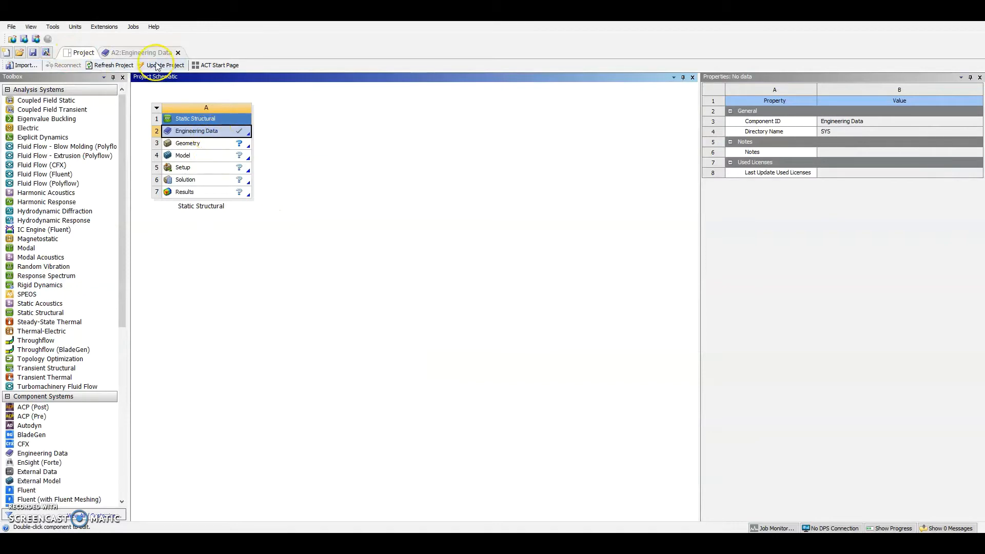
pyautogui.click(140, 53)
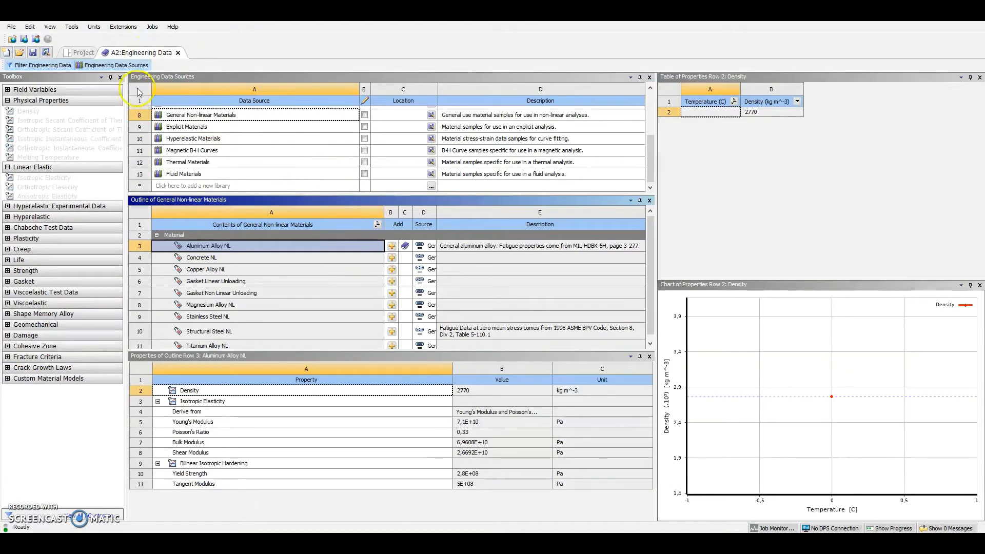
pyautogui.click(135, 65)
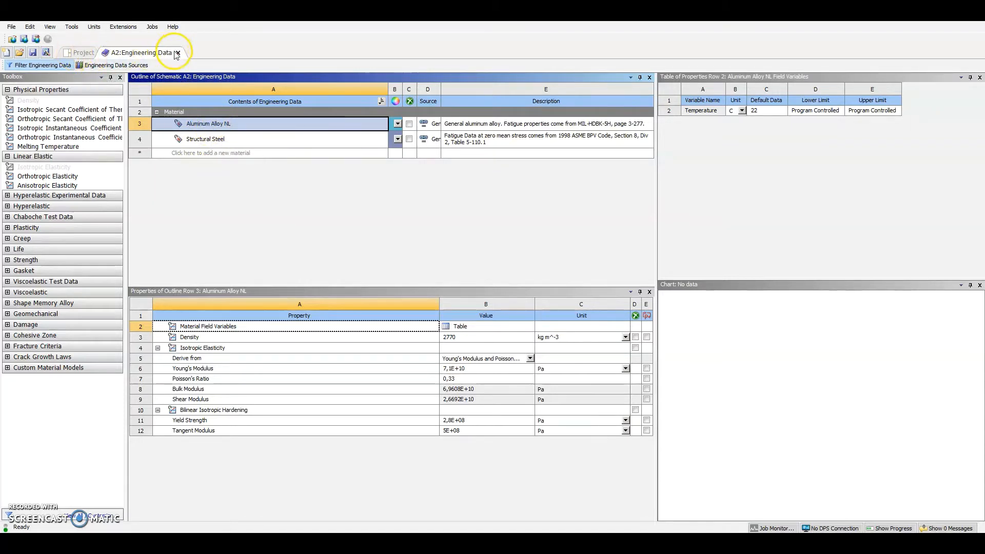
# Return to the project schematic and start a new DesignModeler geometry for the Static Structural system
pyautogui.click(80, 53)
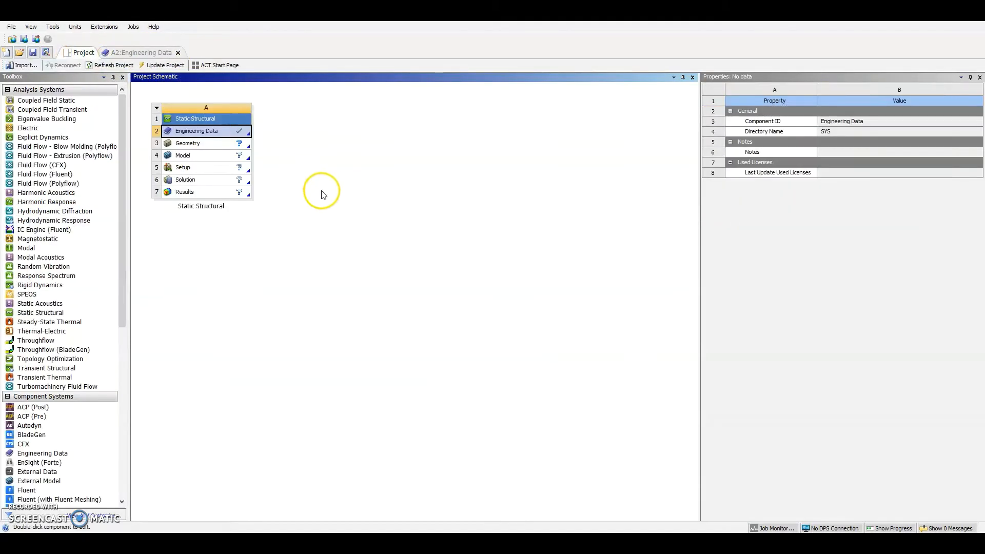
pyautogui.rightClick(204, 149)
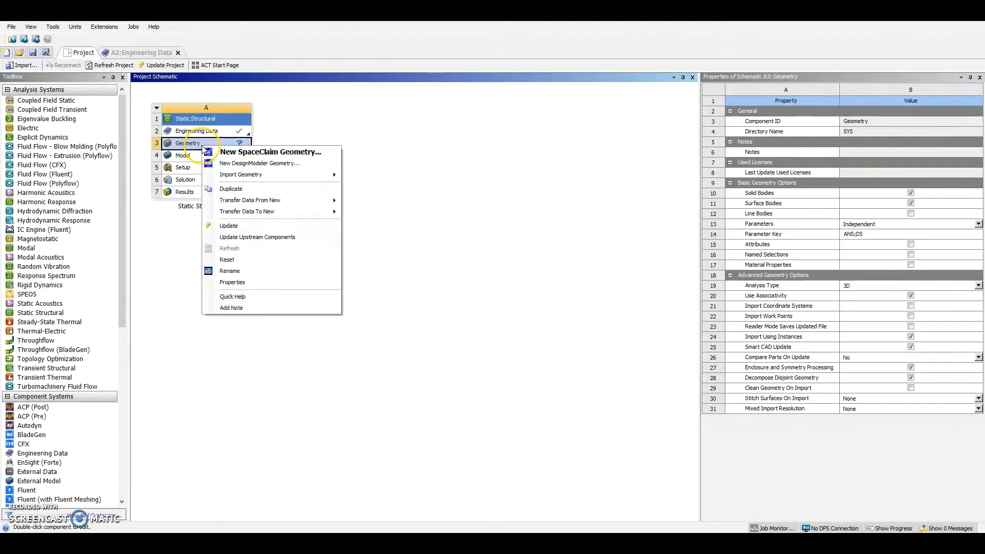
pyautogui.click(237, 164)
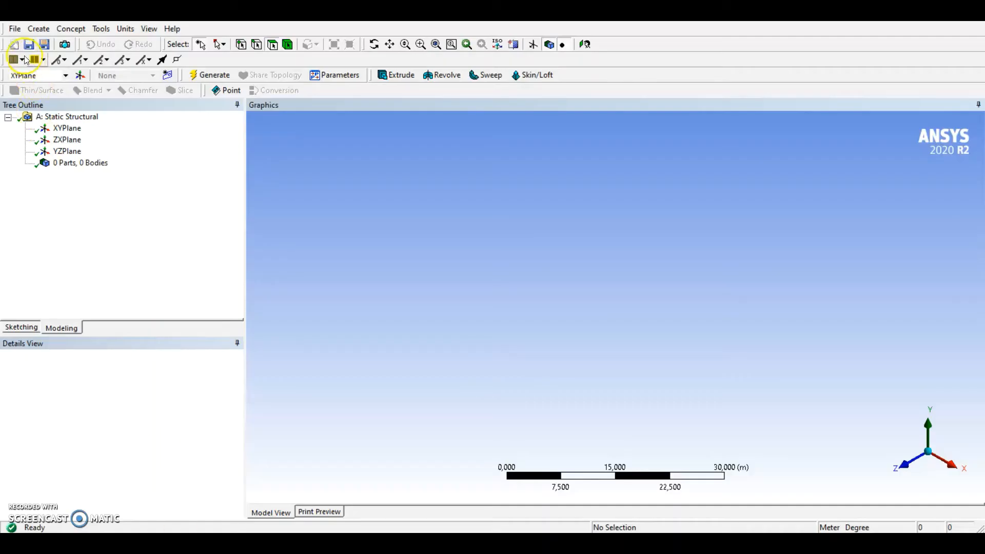
# Import the external geometry file Estampado lamina.x_t and generate its bodies
pyautogui.click(14, 29)
pyautogui.click(61, 124)
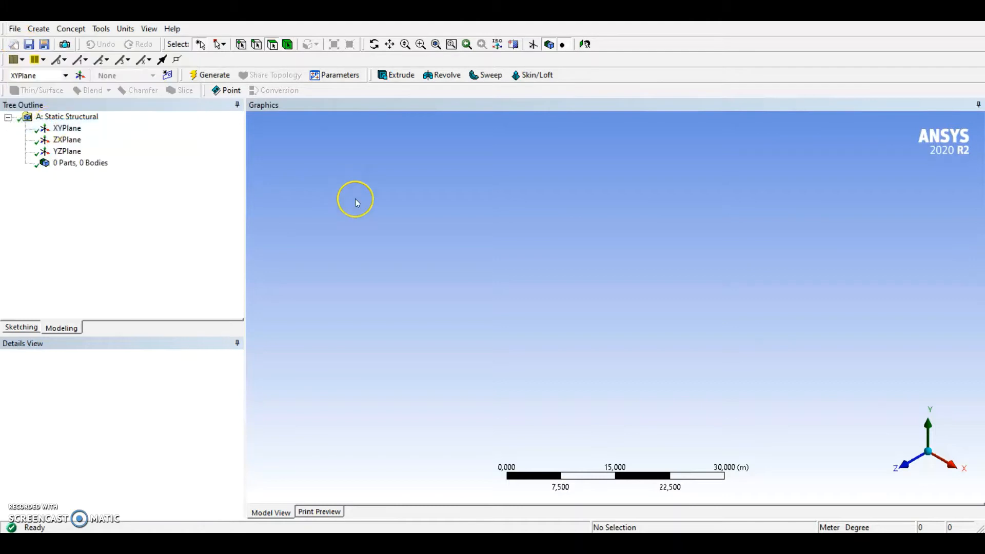
pyautogui.click(413, 224)
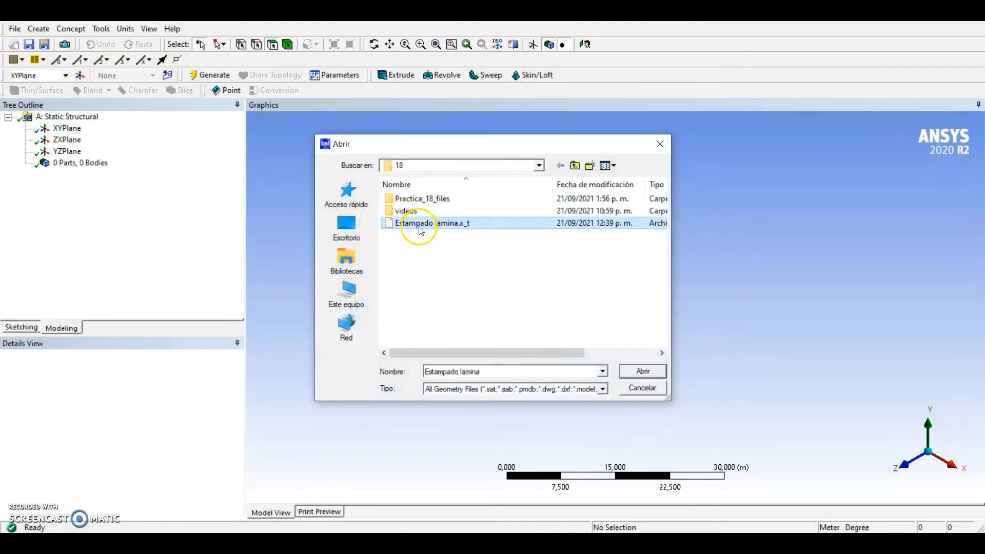
pyautogui.click(650, 370)
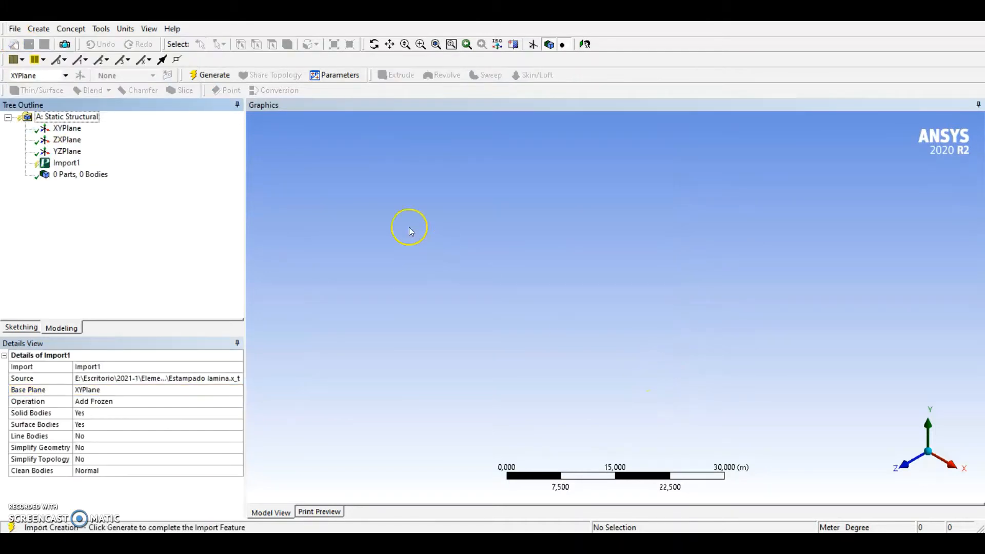
pyautogui.click(204, 77)
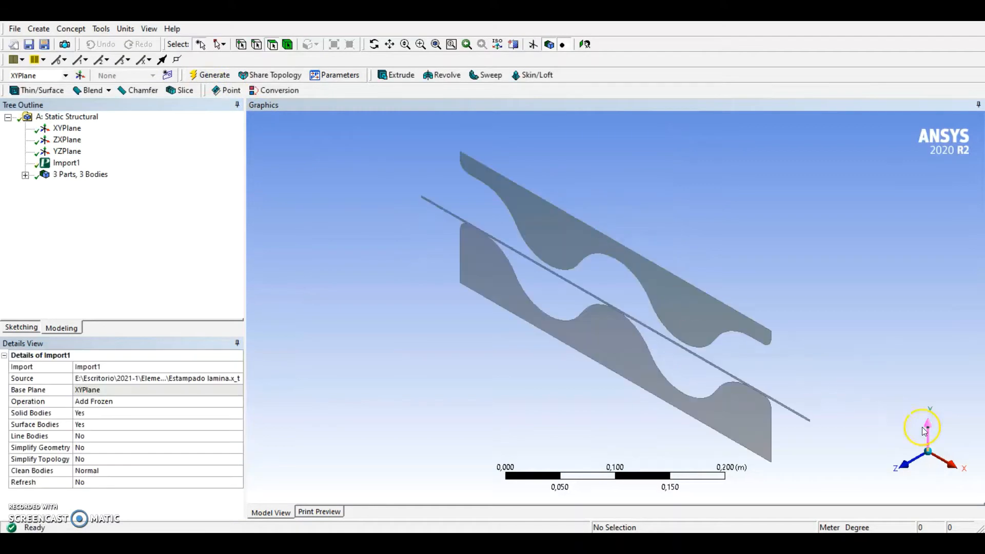
# Rename the surface body of the lower wavy die as molde inferior
pyautogui.click(908, 459)
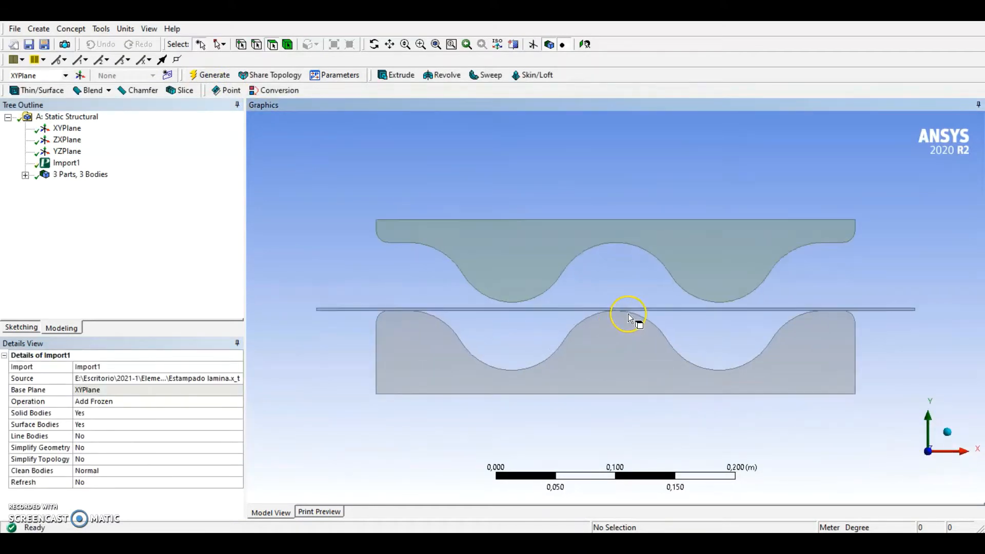
pyautogui.keyDown('ctrl'); pyautogui.moveTo(628, 314); pyautogui.dragTo(634, 313, button='middle'); pyautogui.keyUp('ctrl')
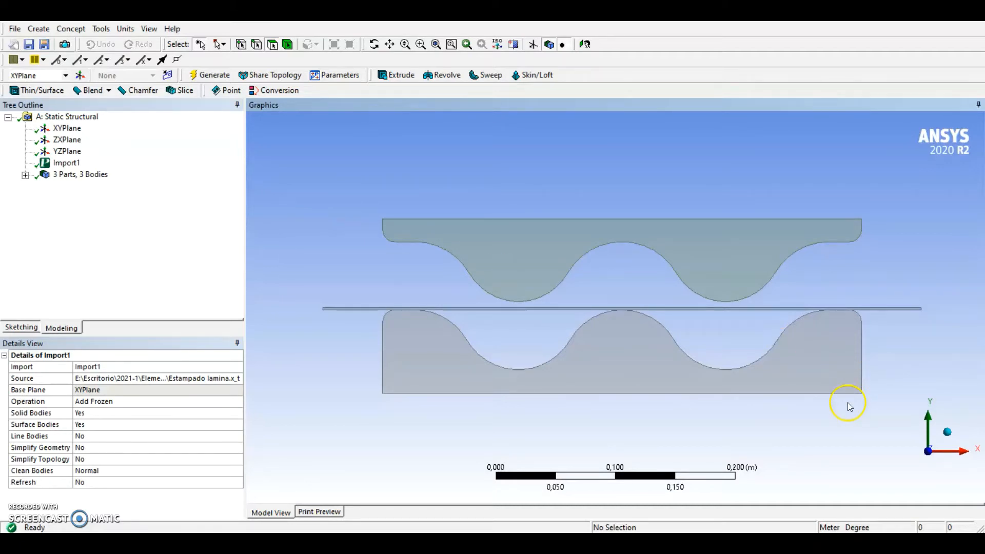
pyautogui.click(25, 175)
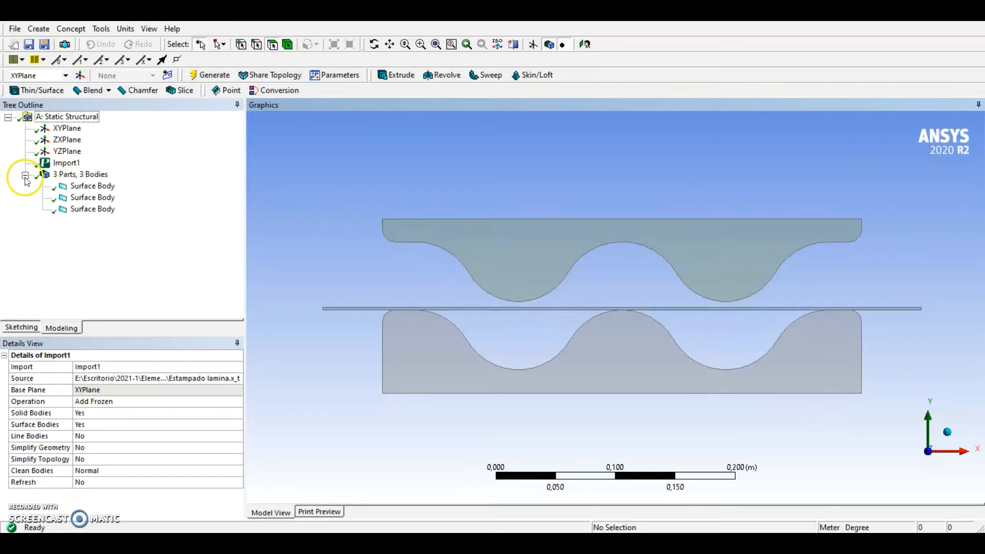
pyautogui.click(88, 188)
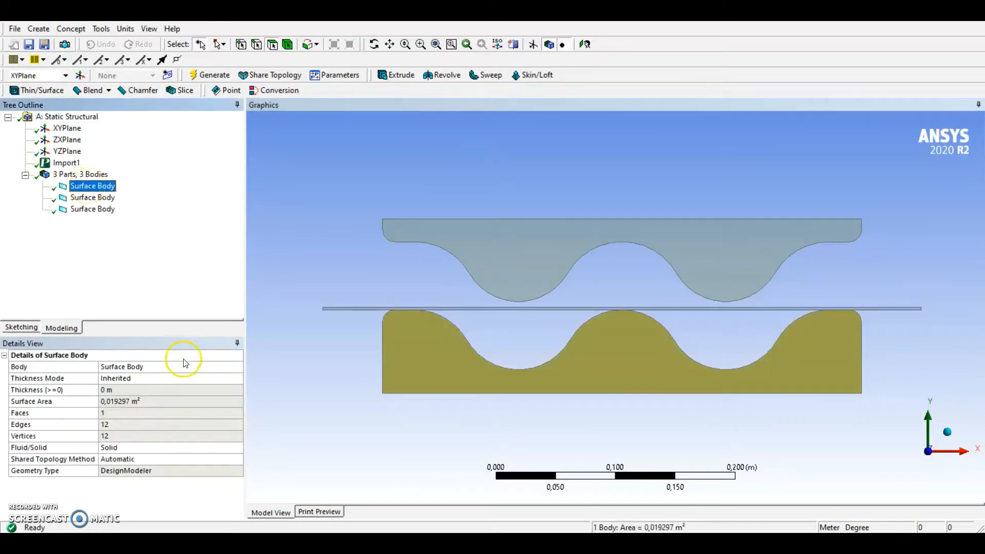
pyautogui.click(173, 370)
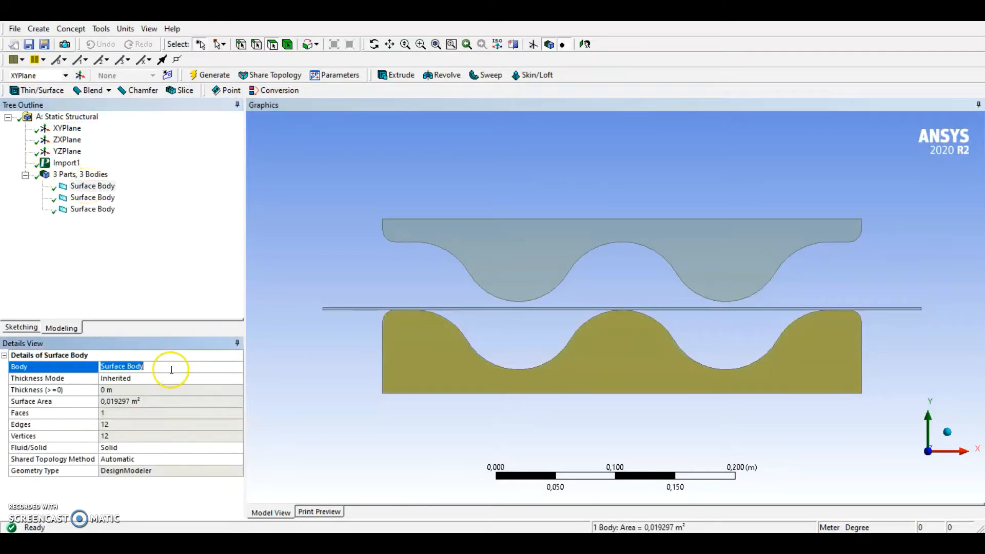
pyautogui.write('pla')
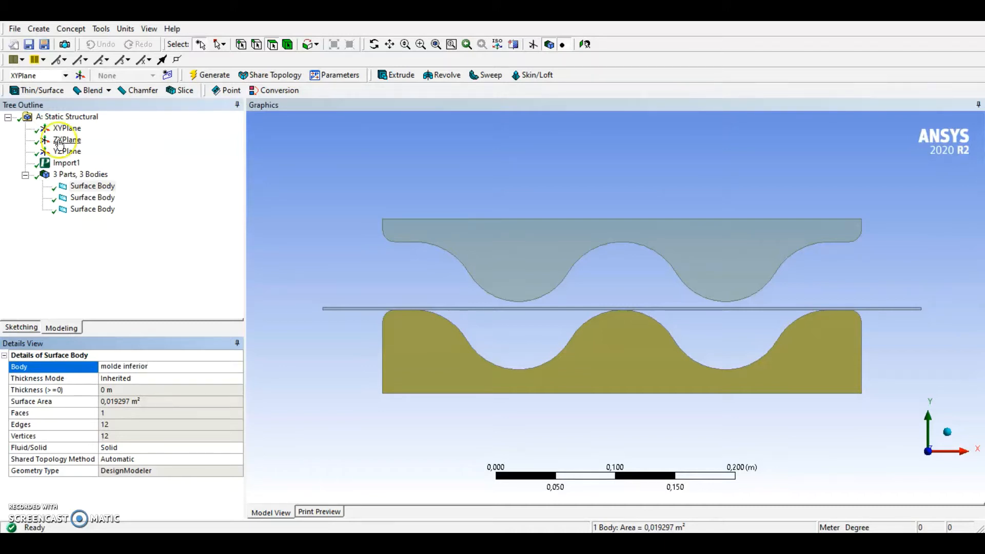
# Rename the thin flat surface body between the two dies as lamina
pyautogui.click(87, 199)
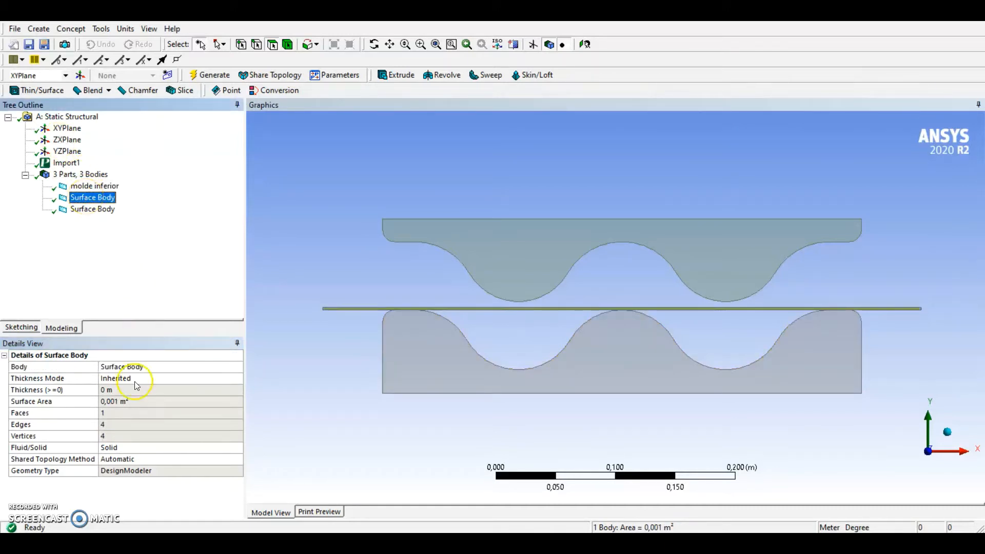
pyautogui.click(143, 367)
pyautogui.press('BackSpace')
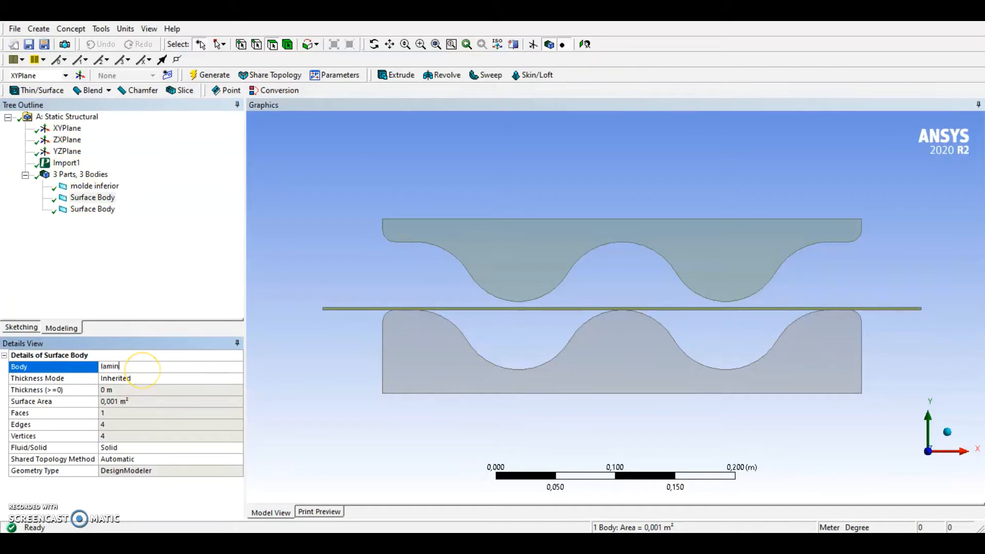
pyautogui.write('lamina')
# Rename the upper die's surface body as molde superior and check each named body in the model
pyautogui.click(92, 209)
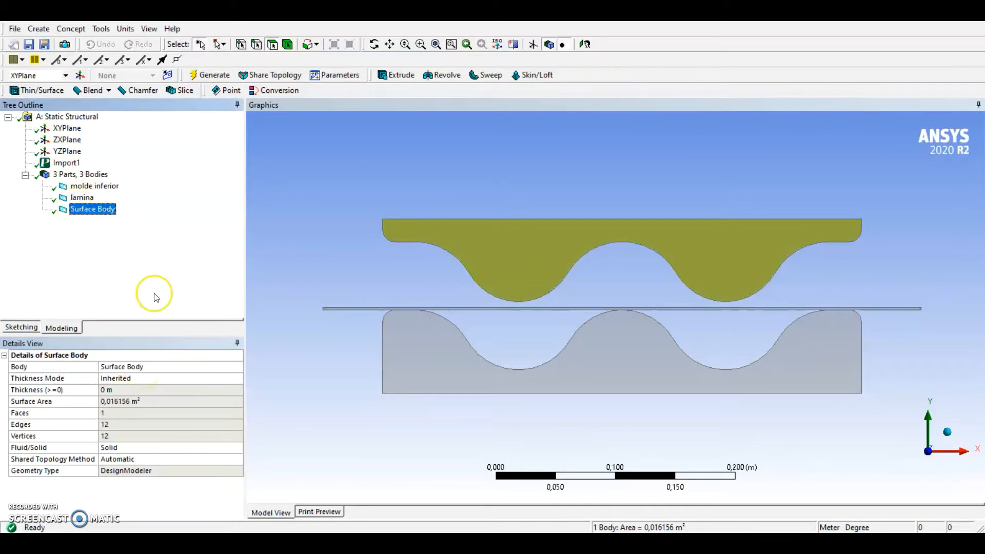
pyautogui.click(157, 371)
pyautogui.write('molde superior')
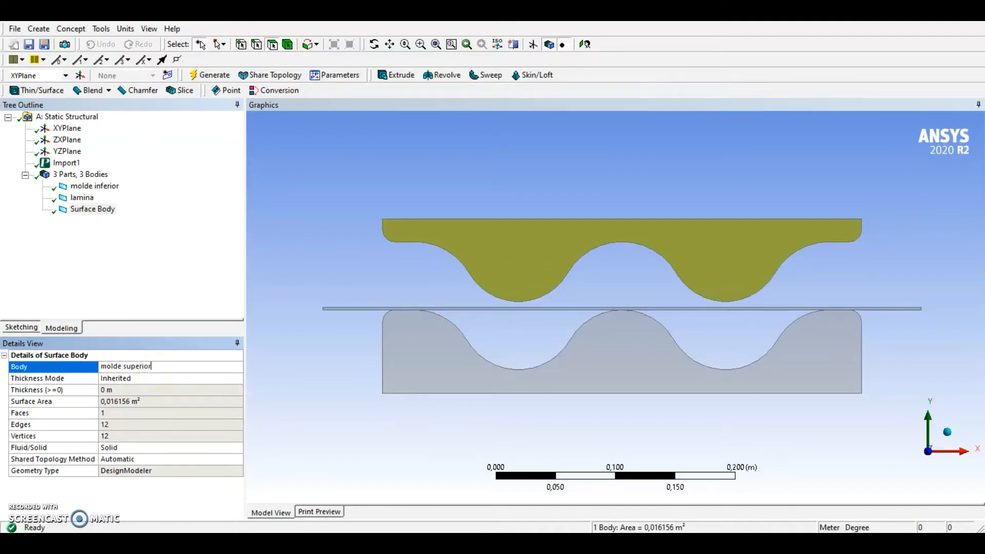
pyautogui.click(137, 265)
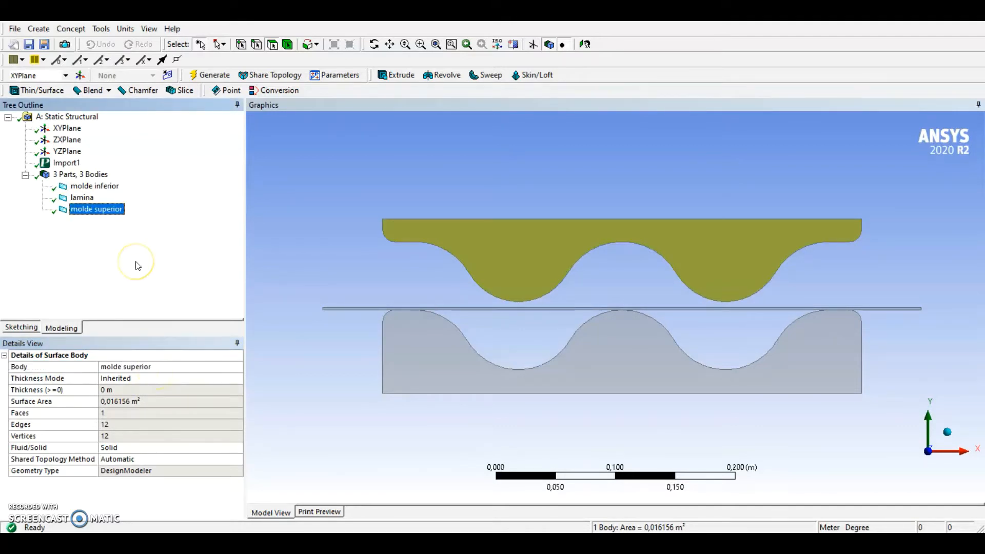
pyautogui.click(94, 186)
pyautogui.click(82, 198)
pyautogui.click(89, 210)
# Switch to the Workbench project and set the geometry's analysis type to 2D
pyautogui.click(519, 539)
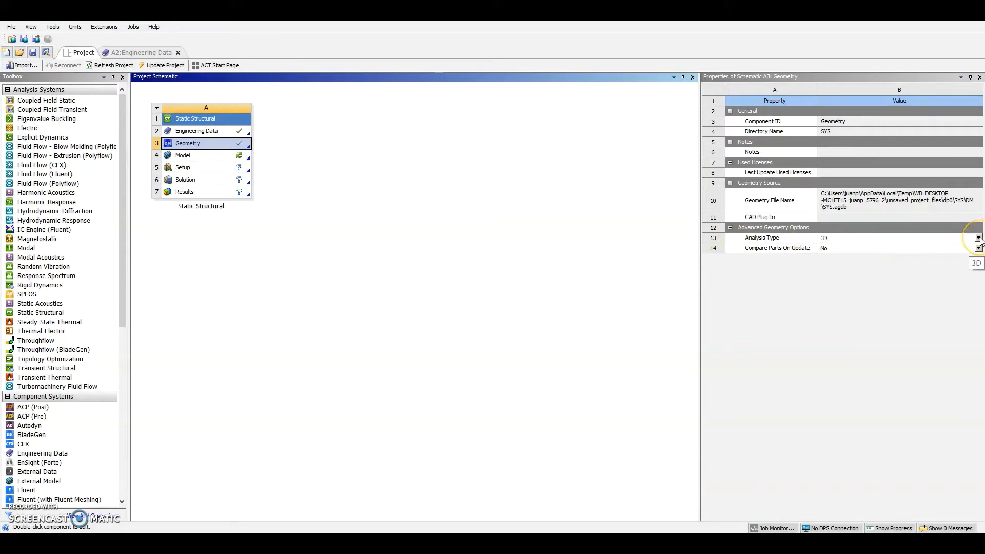
pyautogui.click(978, 238)
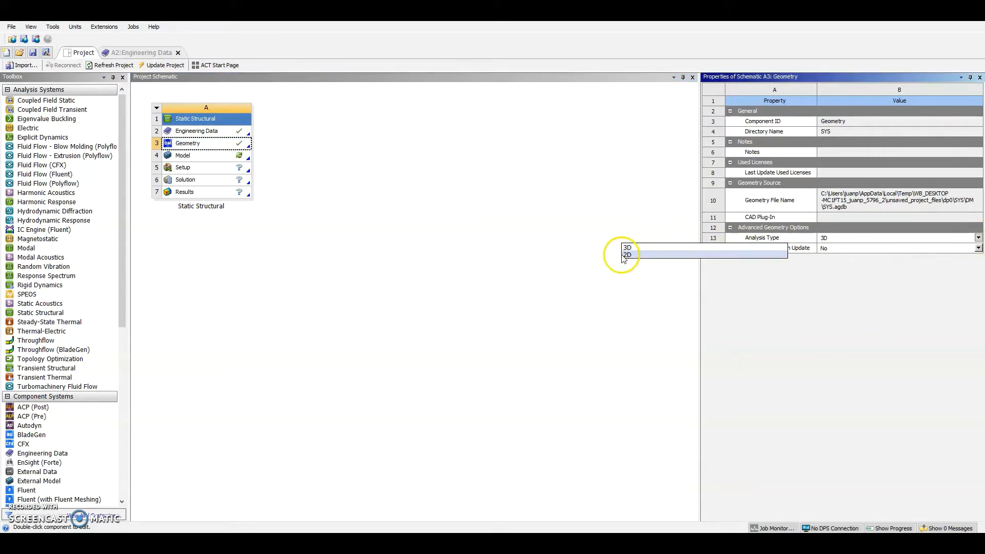
pyautogui.click(636, 246)
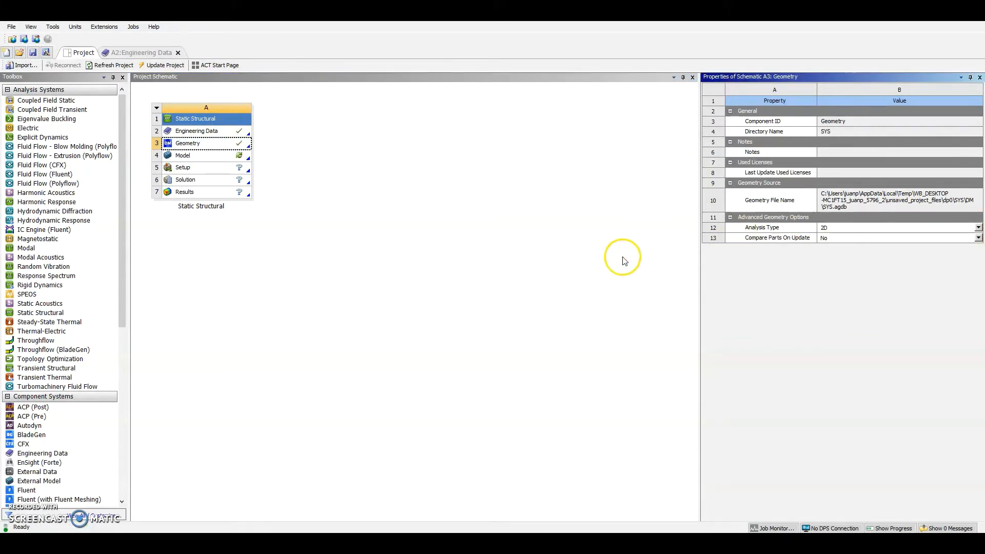
# Open the Static Structural model for editing in Mechanical and inspect its three geometry bodies
pyautogui.rightClick(198, 157)
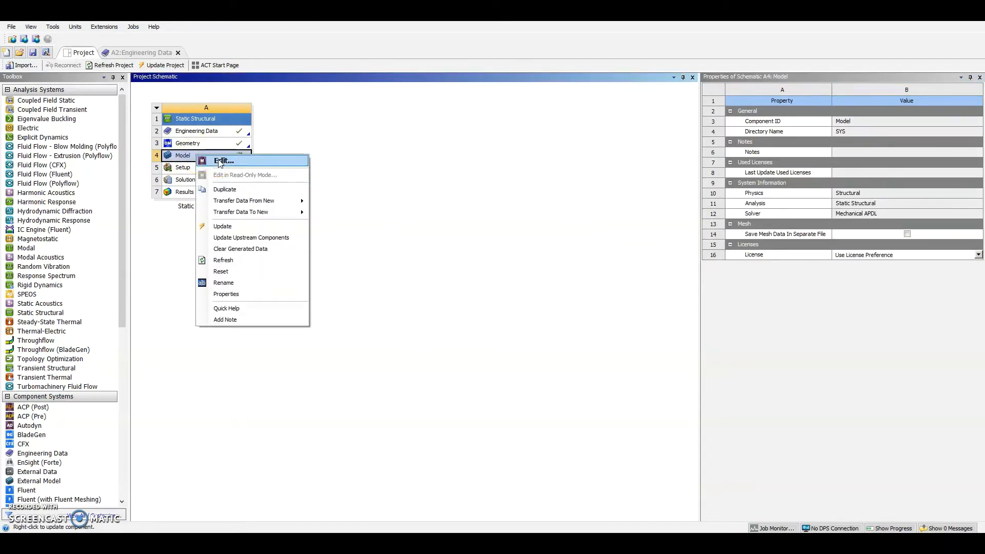
pyautogui.click(219, 161)
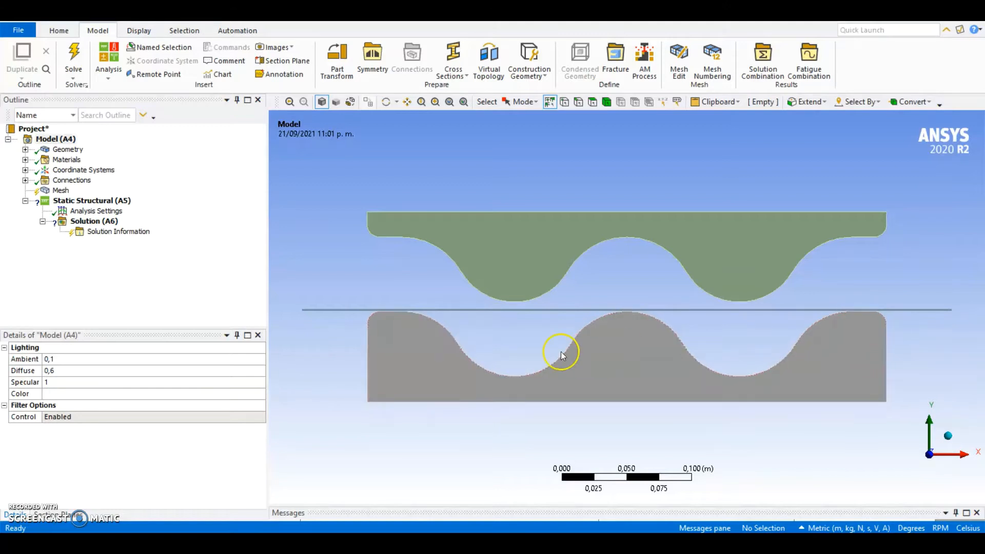
pyautogui.click(25, 149)
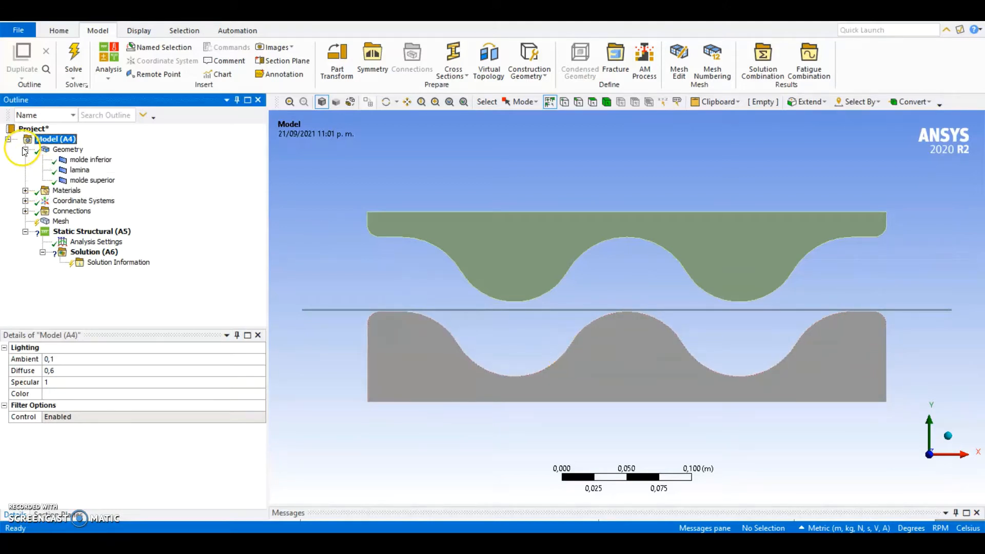
pyautogui.click(77, 160)
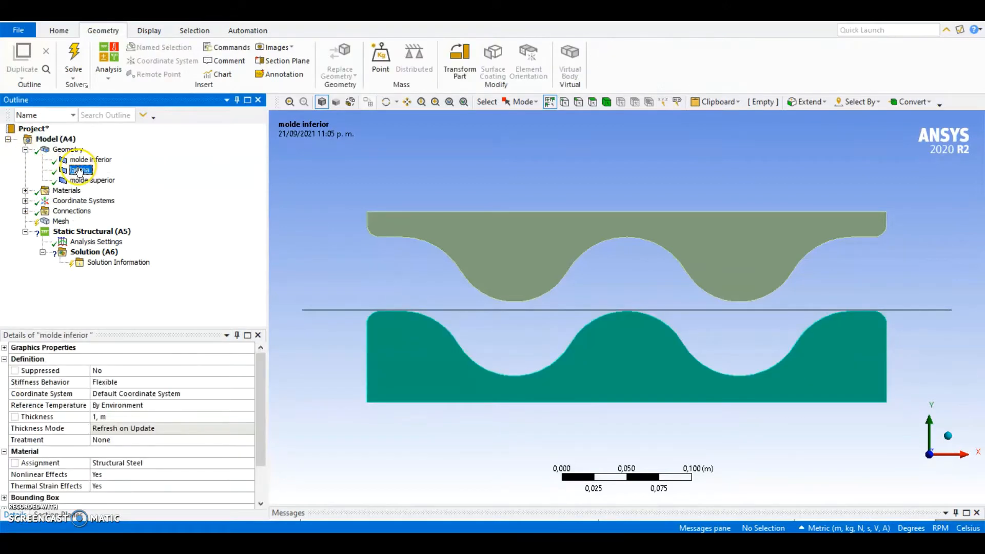
pyautogui.click(77, 170)
pyautogui.click(82, 180)
# Set the stiffness behavior of both molde inferior and molde superior to Rigid
pyautogui.click(85, 161)
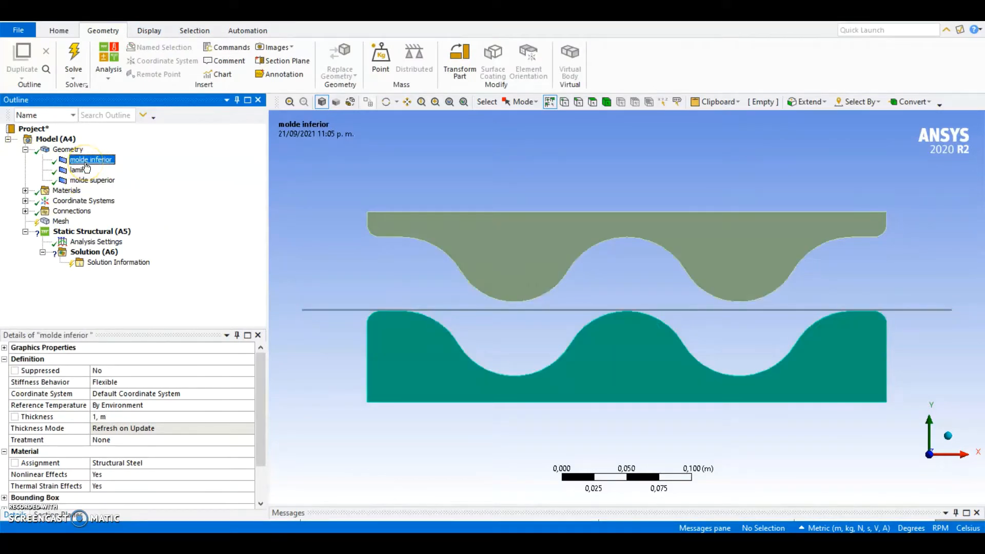
pyautogui.keyDown('ctrl'); pyautogui.click(91, 181); pyautogui.keyUp('ctrl')
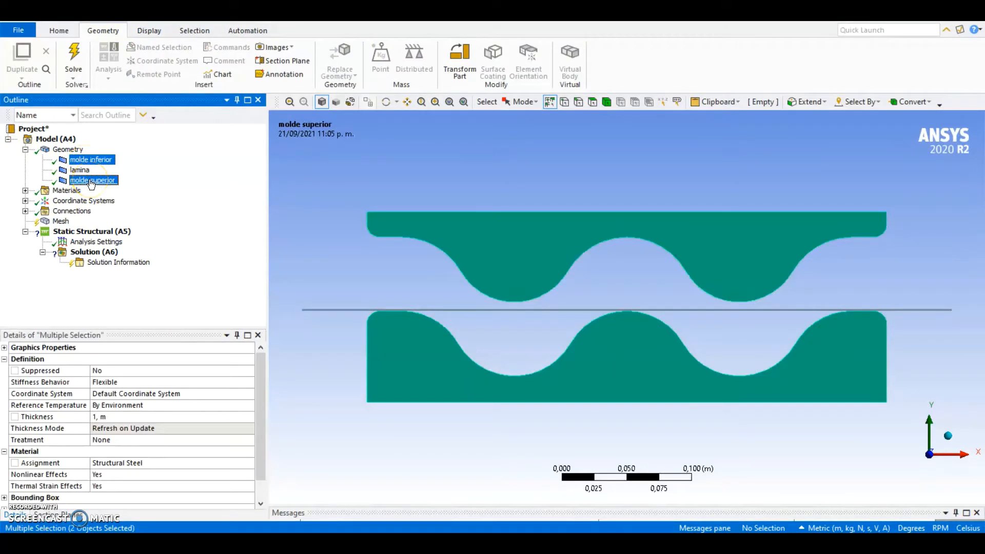
pyautogui.click(156, 381)
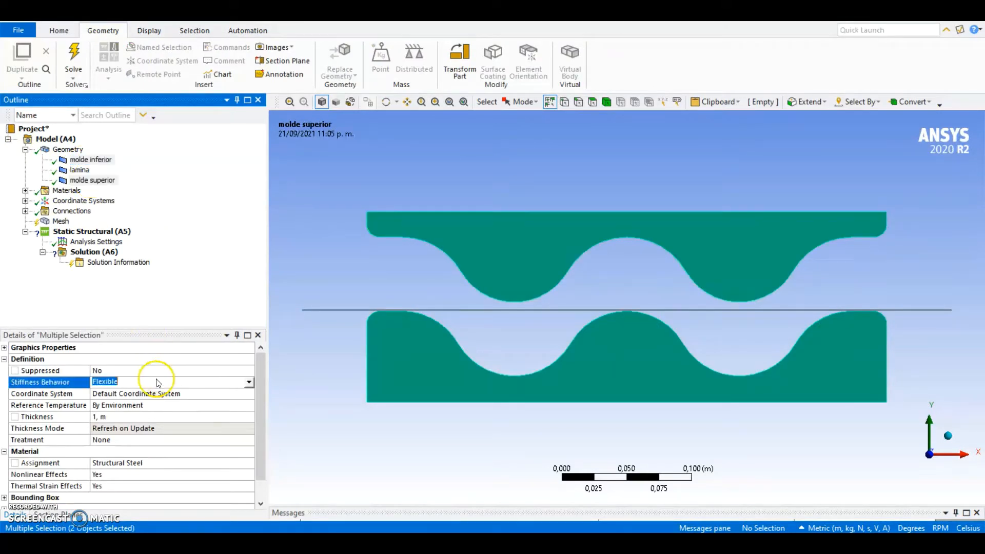
pyautogui.click(250, 383)
pyautogui.click(132, 398)
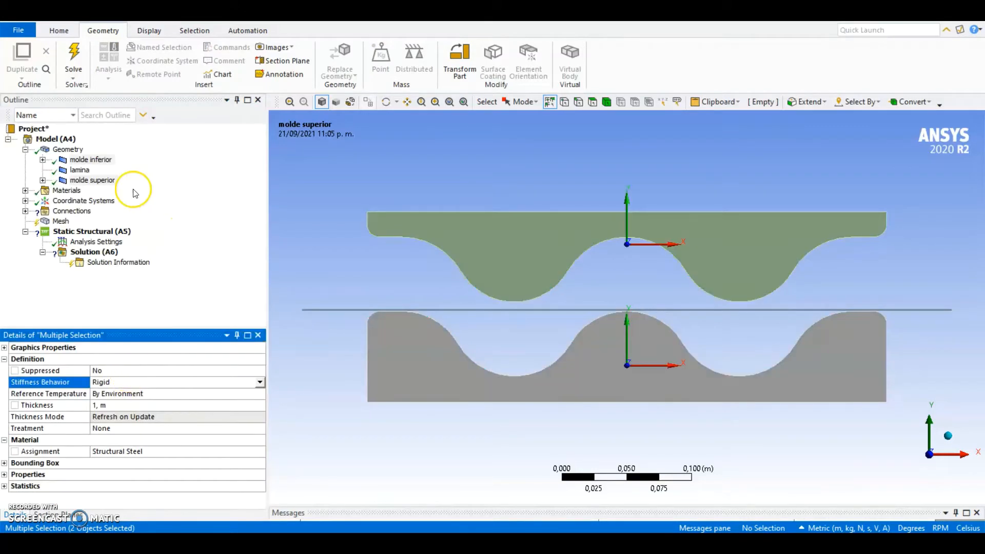
# Assign the Aluminum Alloy NL material to the lamina body
pyautogui.click(83, 174)
pyautogui.click(84, 175)
pyautogui.click(83, 174)
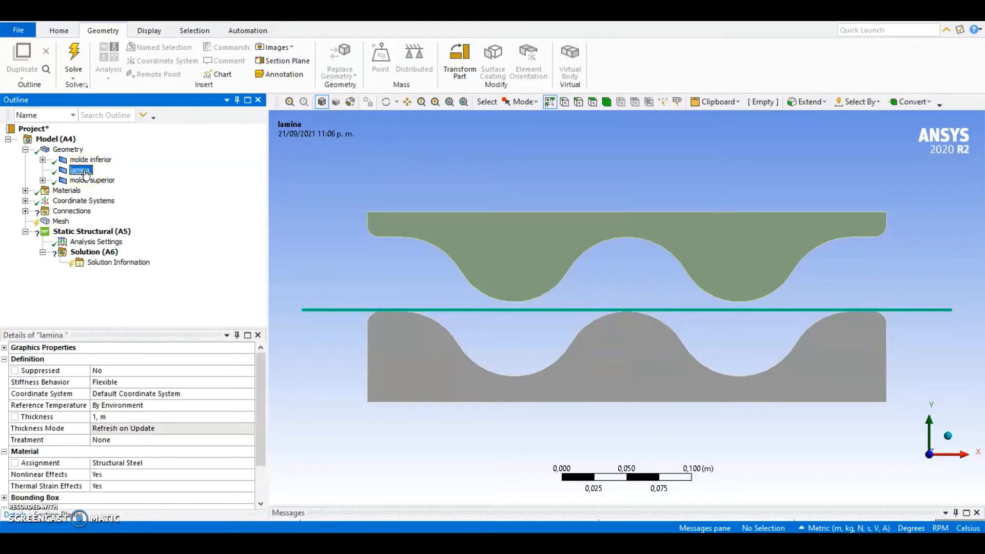
pyautogui.moveTo(260, 391); pyautogui.dragTo(260, 422)
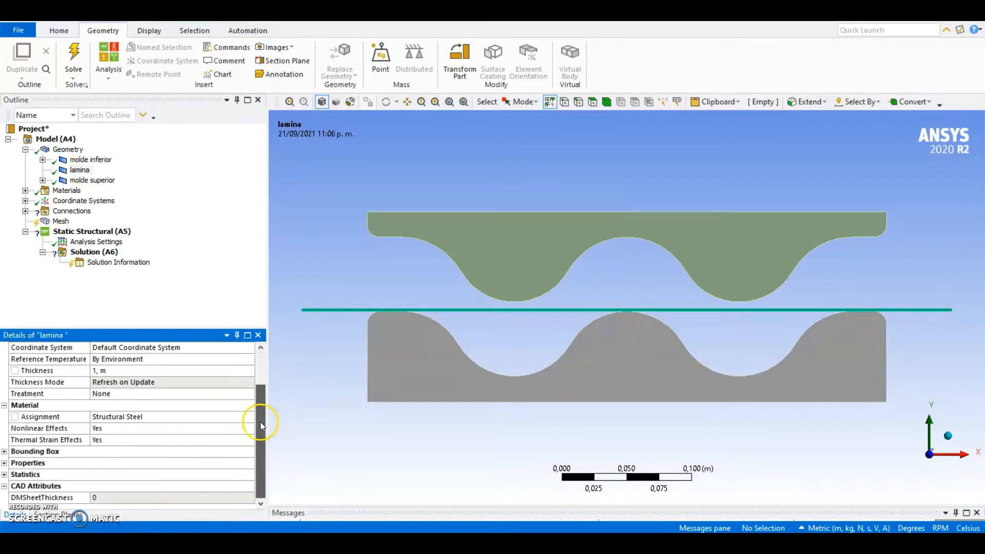
pyautogui.click(180, 417)
pyautogui.click(249, 417)
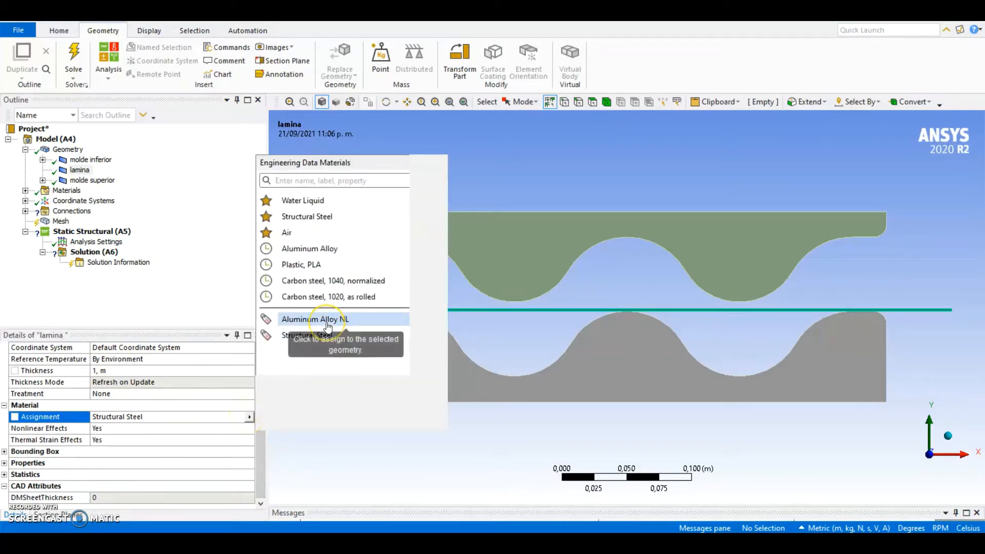
pyautogui.click(305, 319)
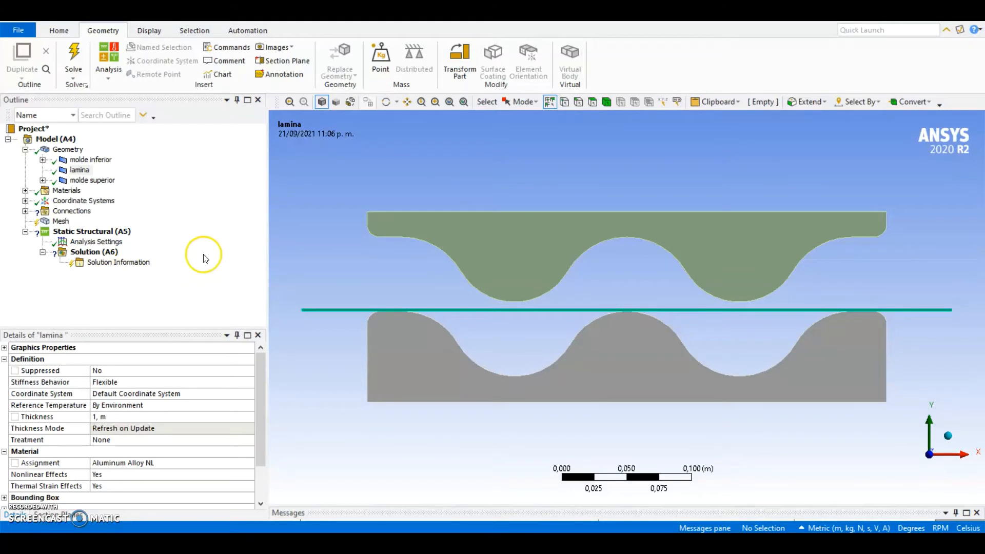
pyautogui.click(25, 190)
pyautogui.click(25, 190)
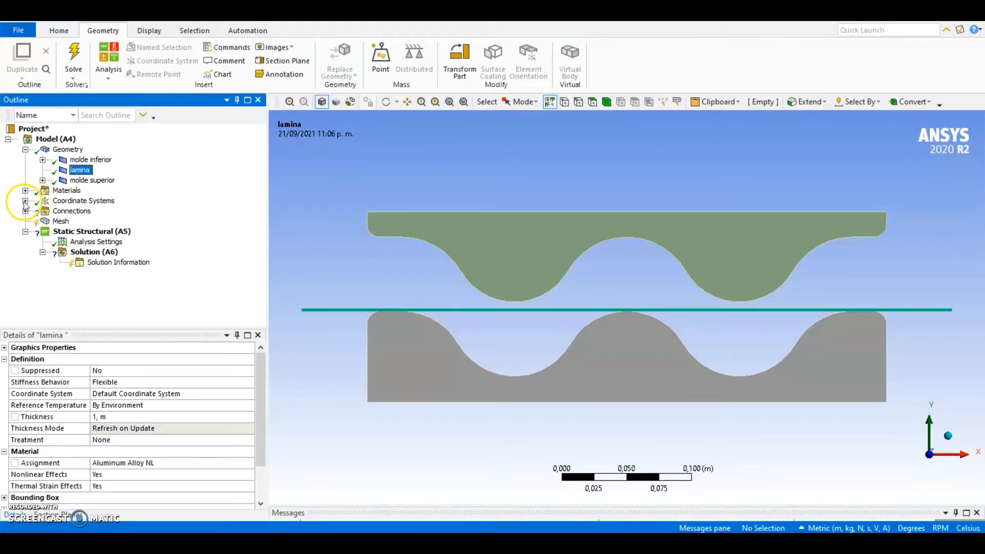
pyautogui.click(25, 201)
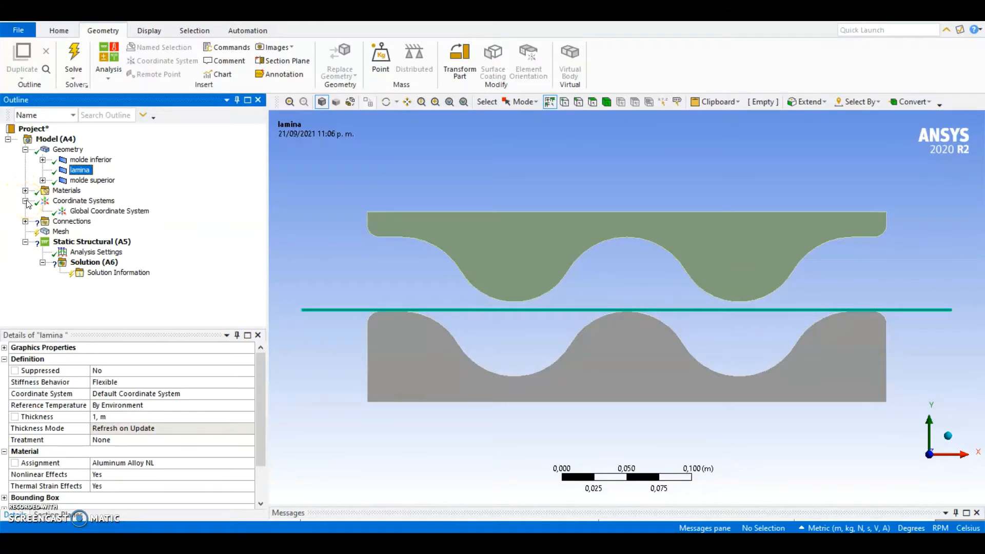
pyautogui.click(25, 201)
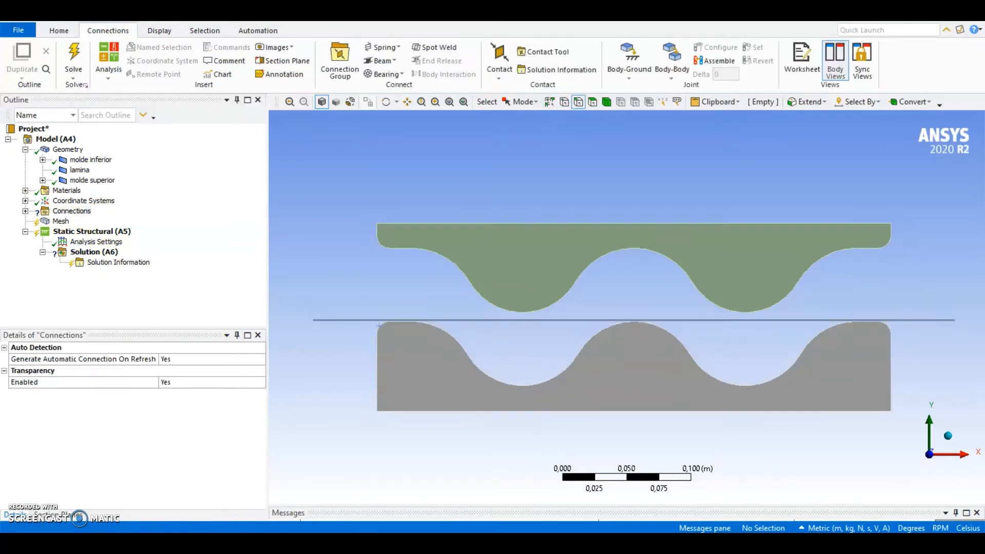
# Delete the existing Contacts group from the model's connections
pyautogui.click(26, 211)
pyautogui.click(82, 221)
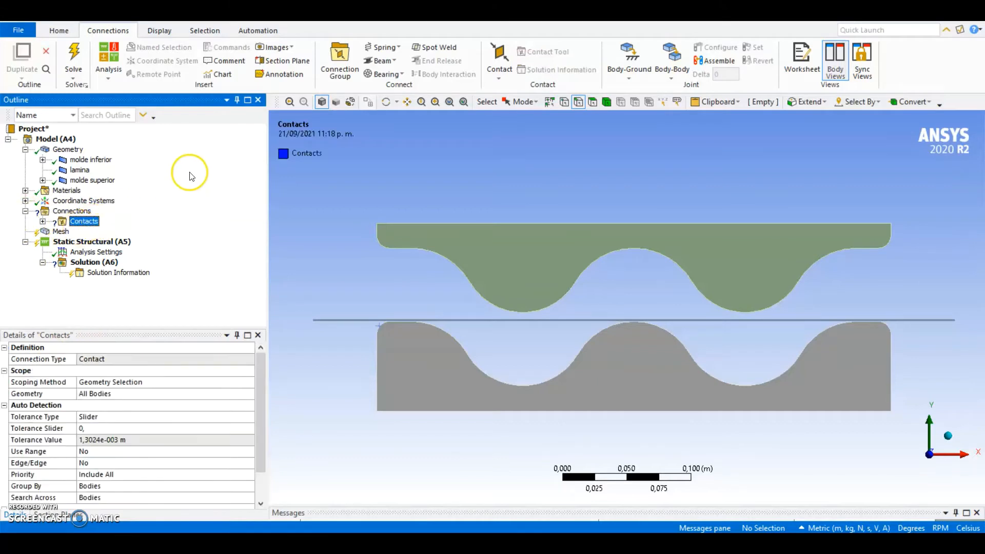
pyautogui.rightClick(88, 221)
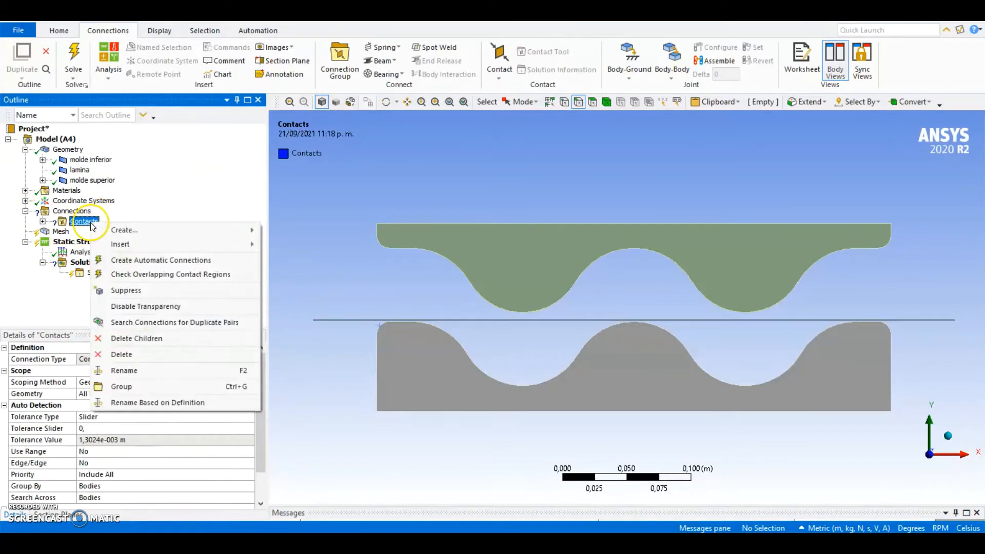
pyautogui.click(143, 353)
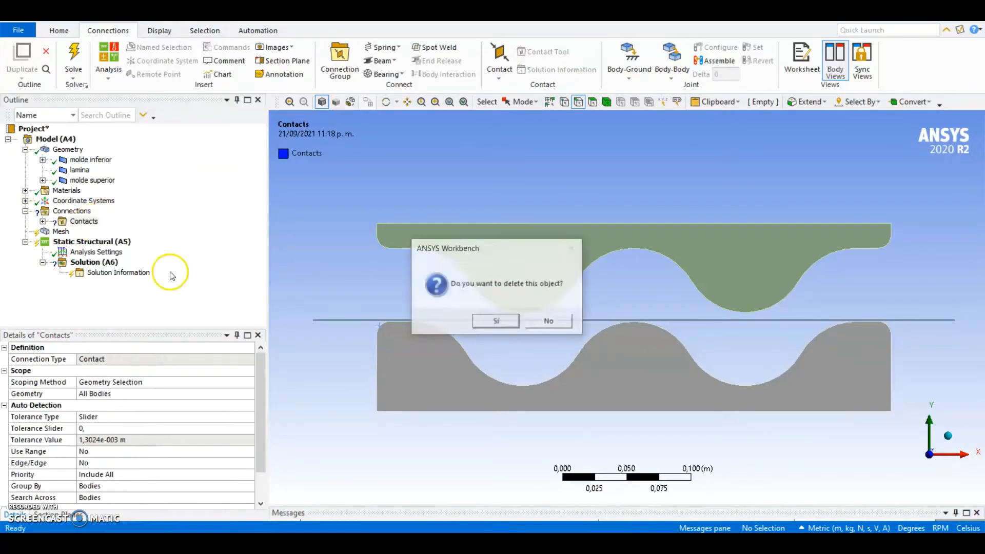
pyautogui.click(496, 321)
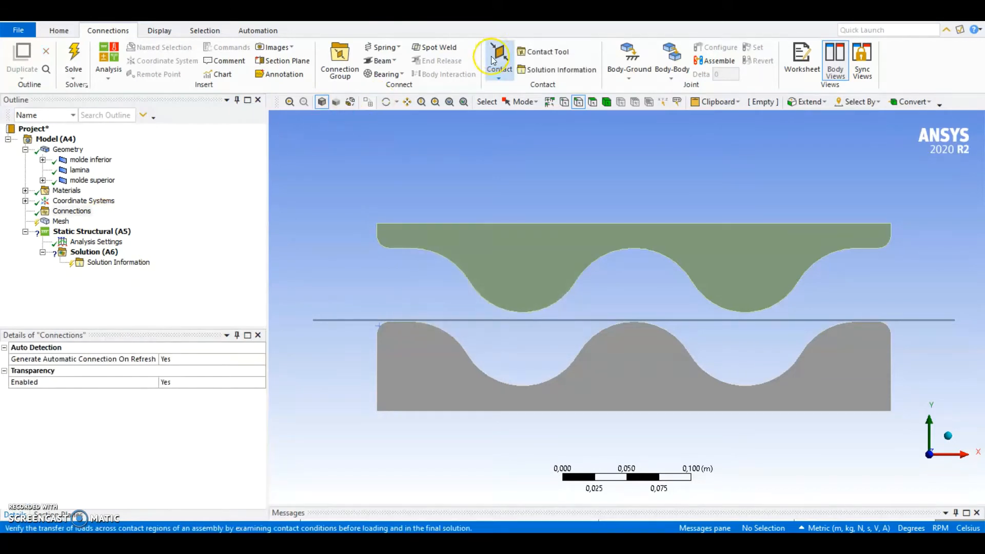
# Add a Frictional contact and scope its contact side to the upper edge of the lamina
pyautogui.click(494, 71)
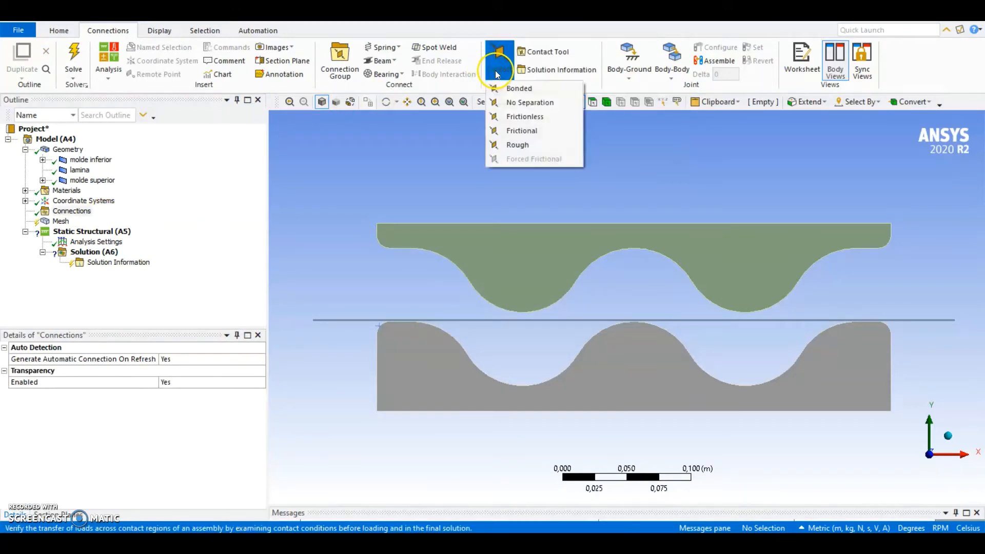
pyautogui.click(523, 131)
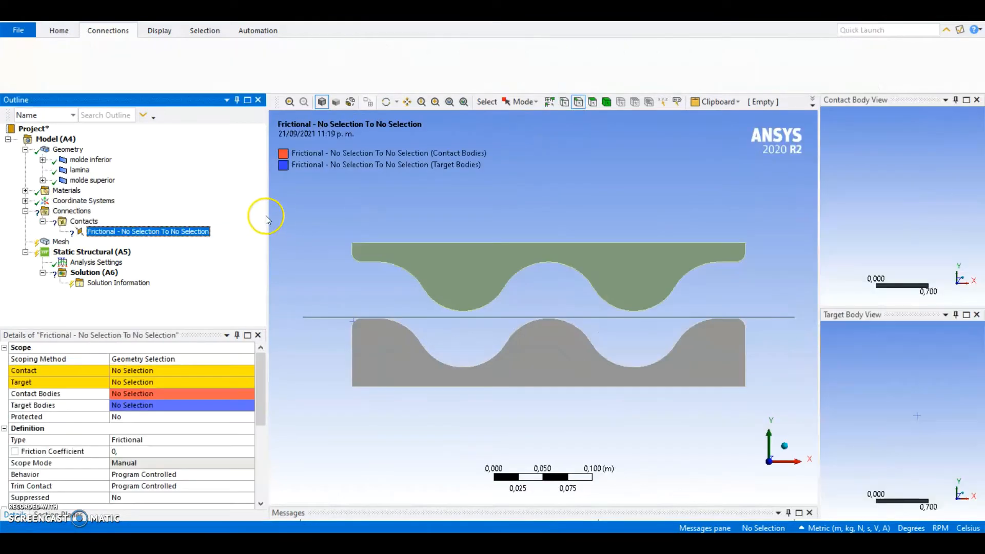
pyautogui.click(159, 372)
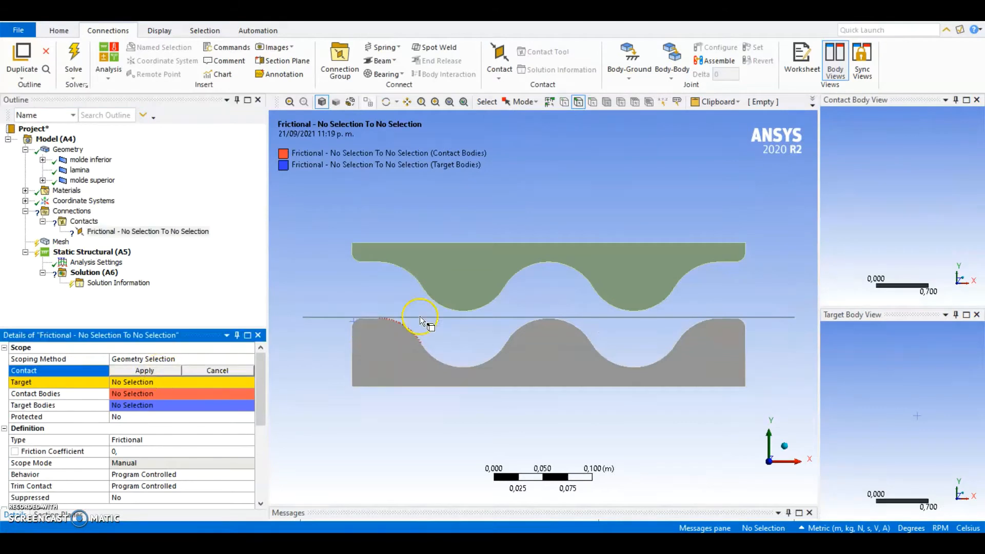
pyautogui.scroll(3, 392, 346)
pyautogui.scroll(1, 544, 346)
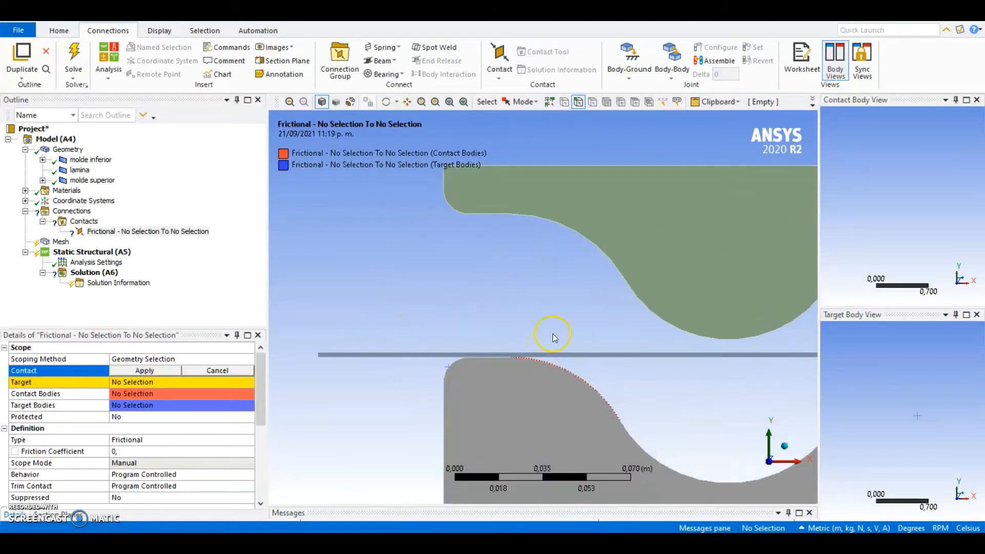
pyautogui.scroll(1, 512, 321)
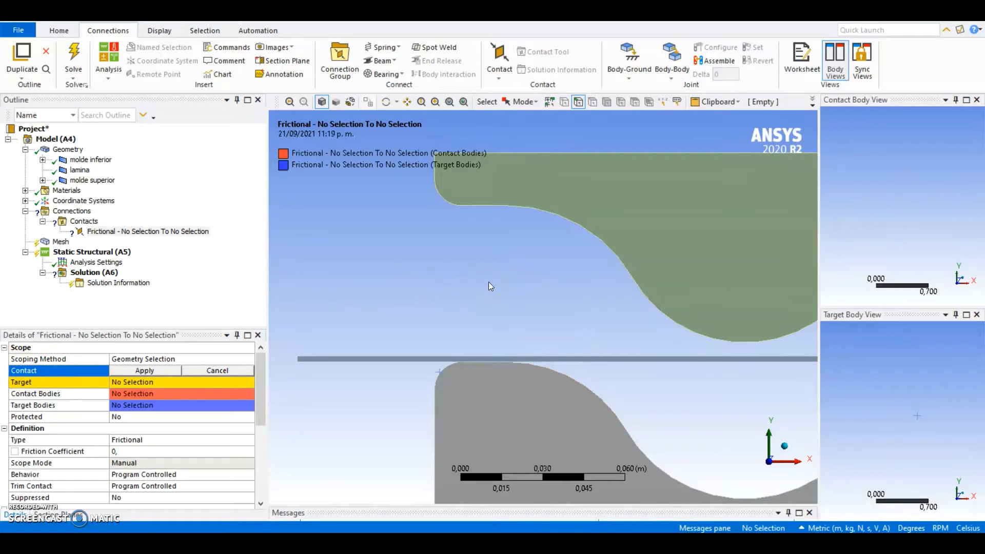
pyautogui.scroll(-1, 513, 298)
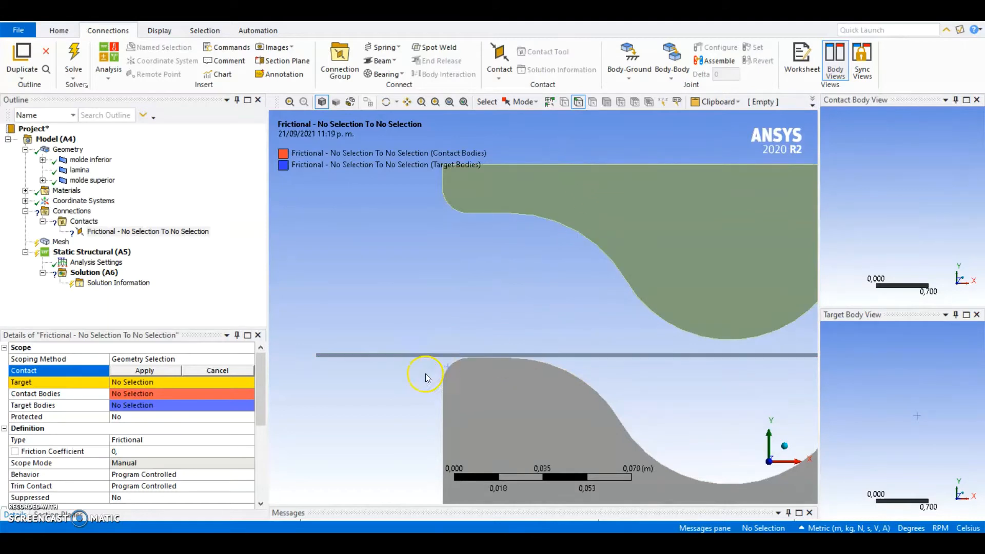
pyautogui.click(487, 351)
pyautogui.click(144, 371)
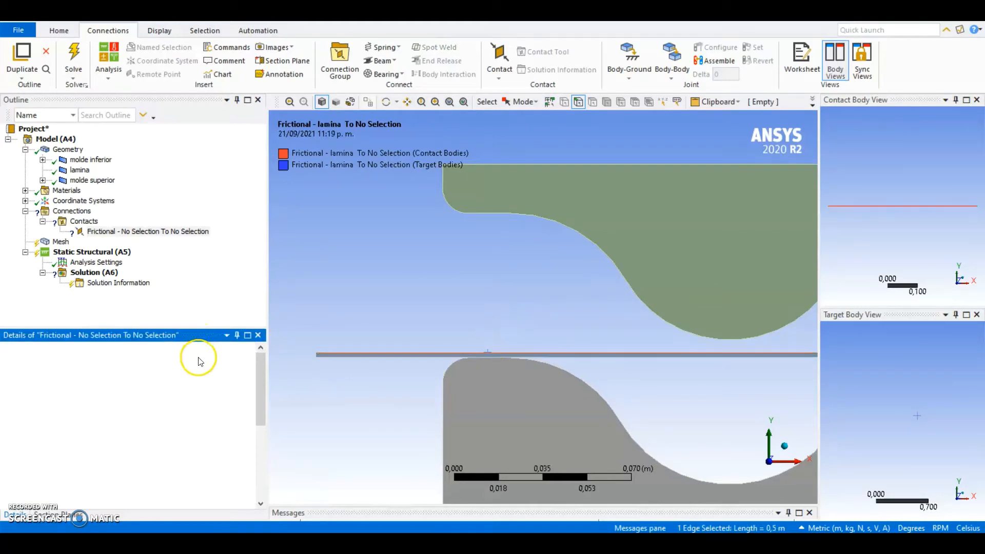
# Scope the frictional contact's target to the nine edges along the wavy underside of molde superior, including both rounded corners
pyautogui.click(144, 384)
pyautogui.scroll(-2, 432, 289)
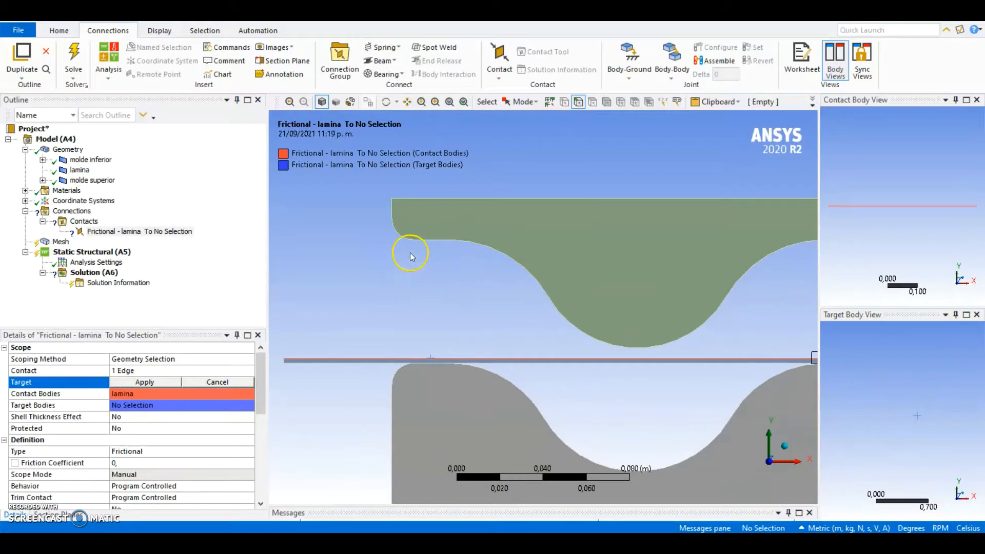
pyautogui.click(392, 225)
pyautogui.keyDown('ctrl'); pyautogui.click(445, 242); pyautogui.keyUp('ctrl')
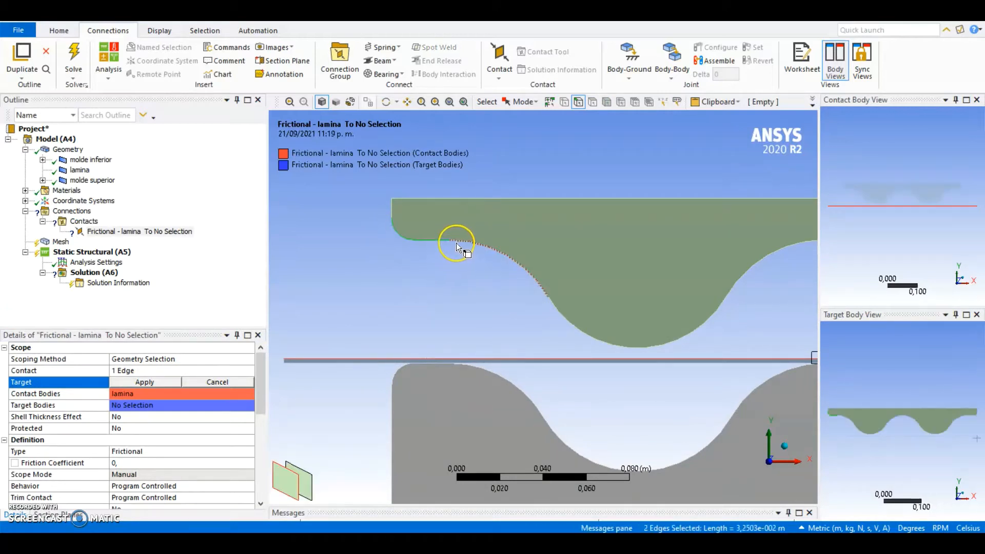
pyautogui.keyDown('ctrl'); pyautogui.click(569, 314); pyautogui.keyUp('ctrl')
pyautogui.keyDown('ctrl'); pyautogui.moveTo(681, 304); pyautogui.dragTo(448, 306, button='middle'); pyautogui.keyUp('ctrl')
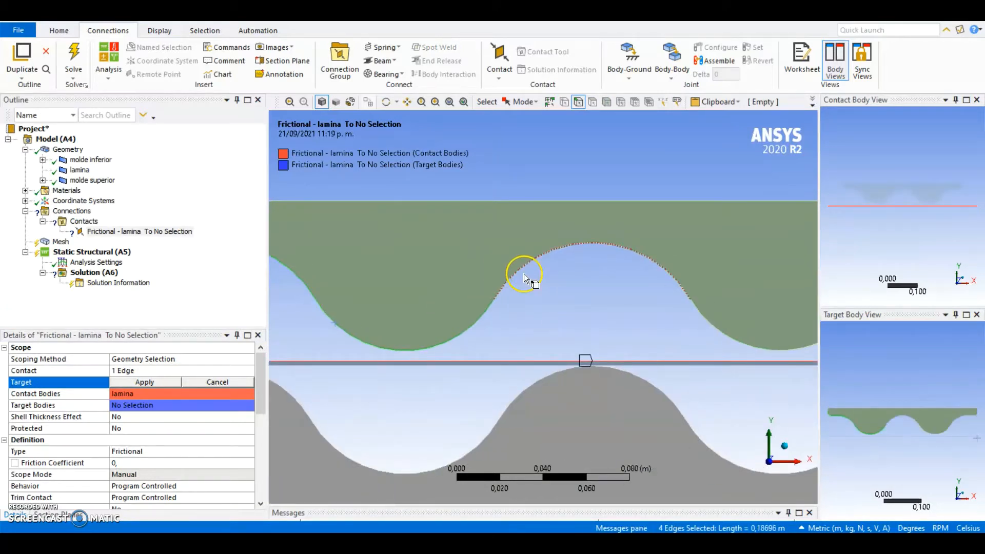
pyautogui.keyDown('ctrl'); pyautogui.click(700, 312); pyautogui.keyUp('ctrl')
pyautogui.keyDown('ctrl'); pyautogui.moveTo(738, 308); pyautogui.dragTo(537, 287, button='middle'); pyautogui.keyUp('ctrl')
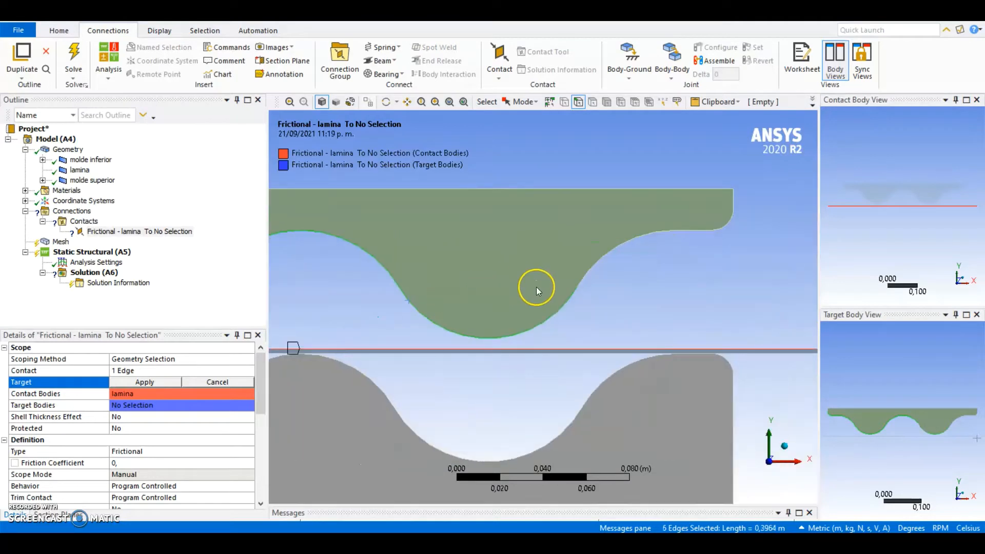
pyautogui.keyDown('ctrl'); pyautogui.click(582, 282); pyautogui.keyUp('ctrl')
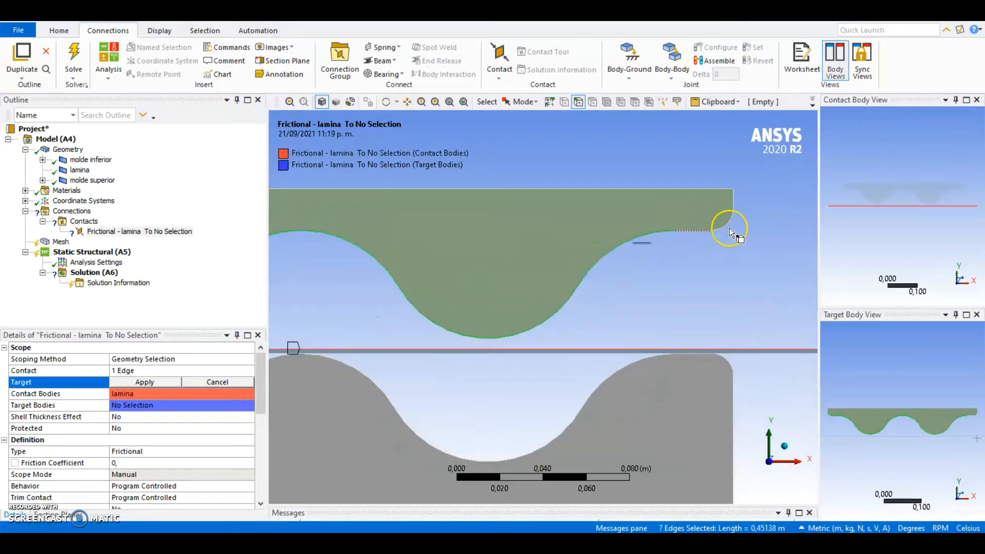
pyautogui.keyDown('ctrl'); pyautogui.click(703, 226); pyautogui.keyUp('ctrl')
pyautogui.scroll(-1, 565, 308)
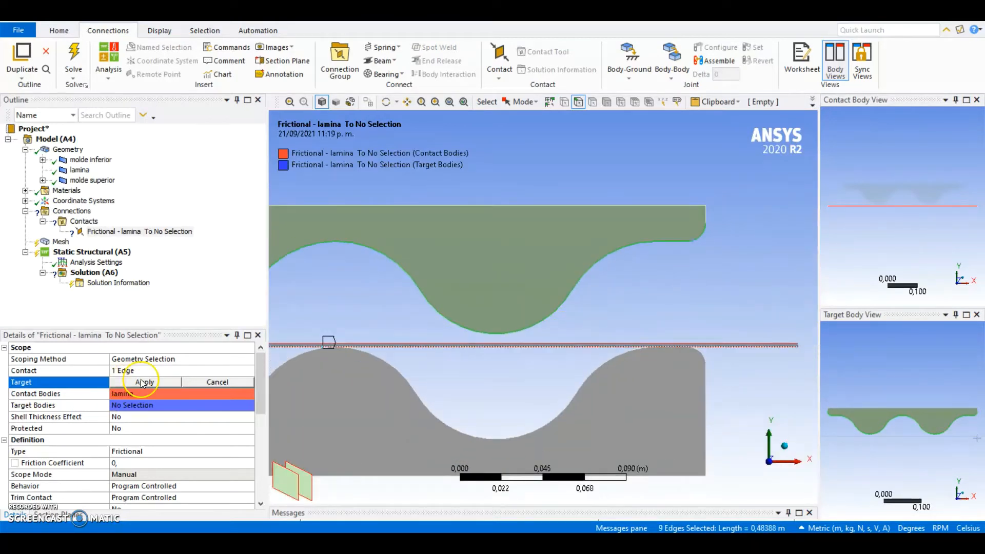
pyautogui.click(142, 383)
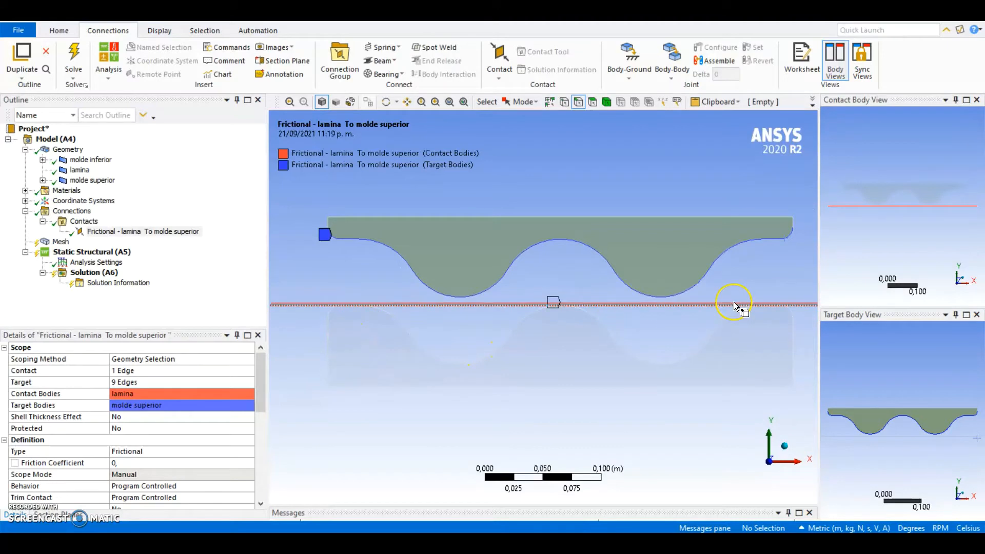
# Set the friction coefficient of the contact between lamina and molde superior to 0,22
pyautogui.scroll(-2, 161, 438)
pyautogui.scroll(1, 163, 437)
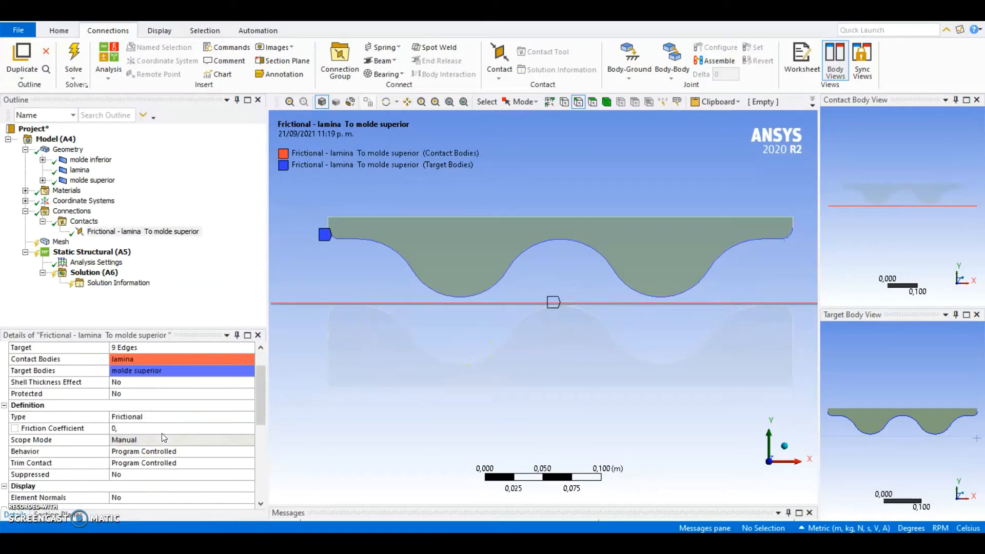
pyautogui.scroll(1, 159, 434)
pyautogui.scroll(-2, 136, 411)
pyautogui.click(135, 395)
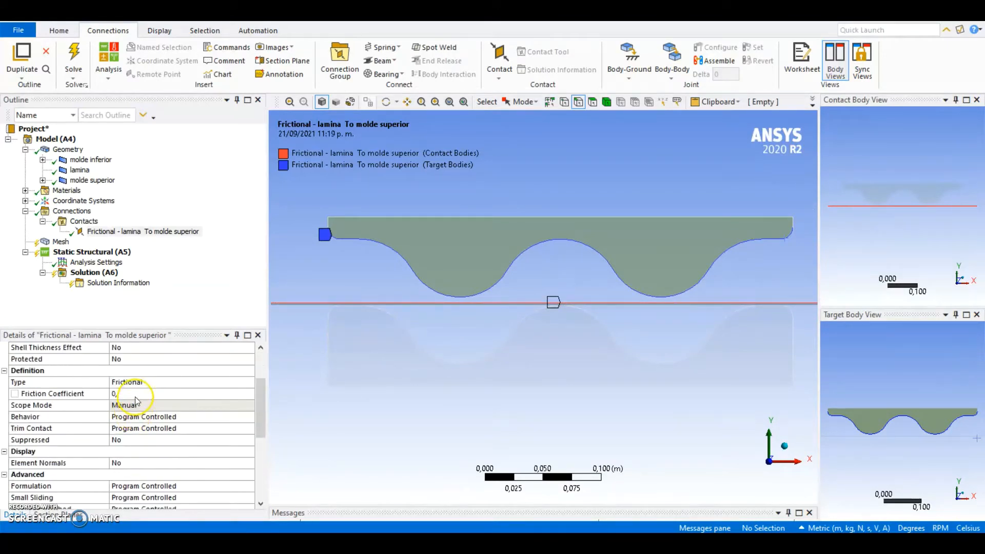
pyautogui.click(137, 395)
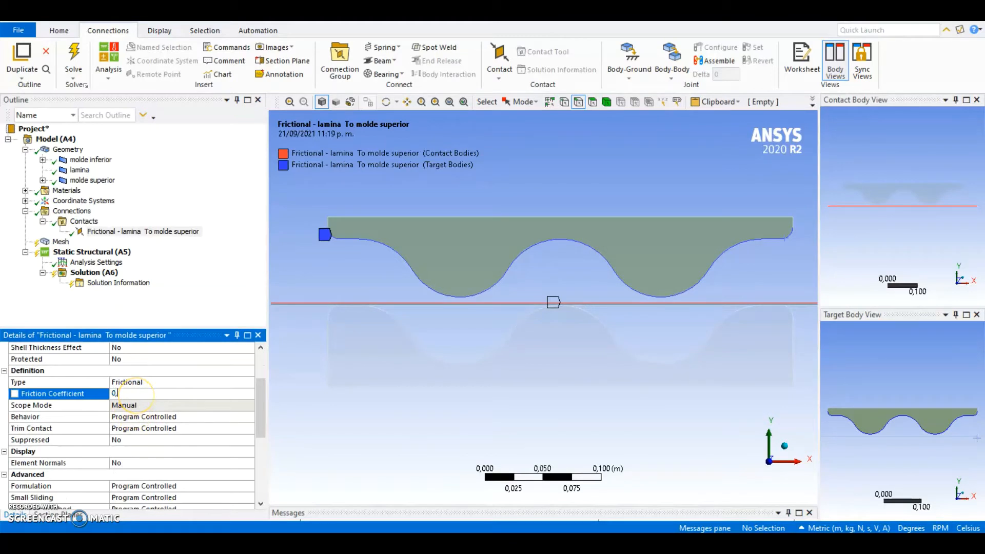
pyautogui.press('Return')
# Set the behavior of the lamina to molde superior contact to Asymmetric
pyautogui.click(152, 417)
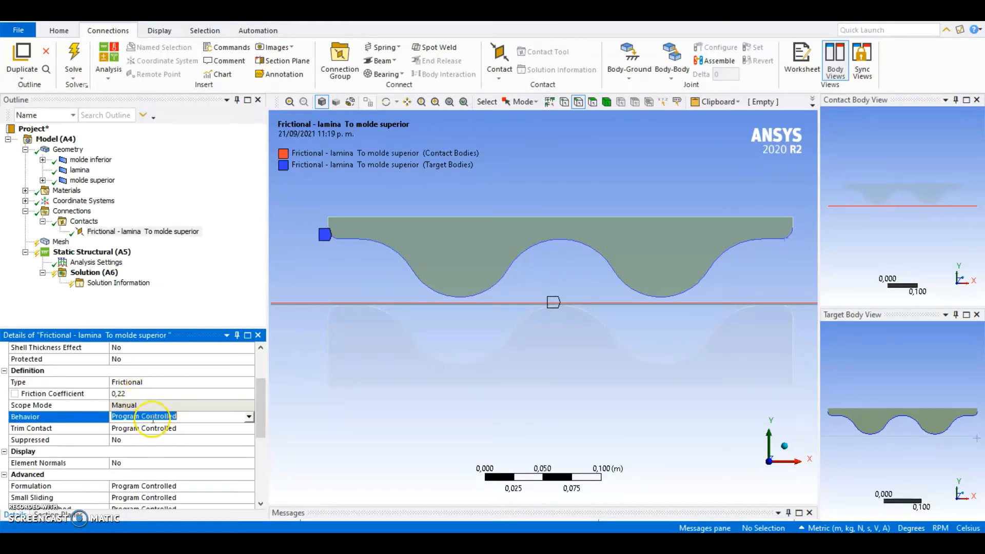
pyautogui.click(249, 418)
pyautogui.click(111, 433)
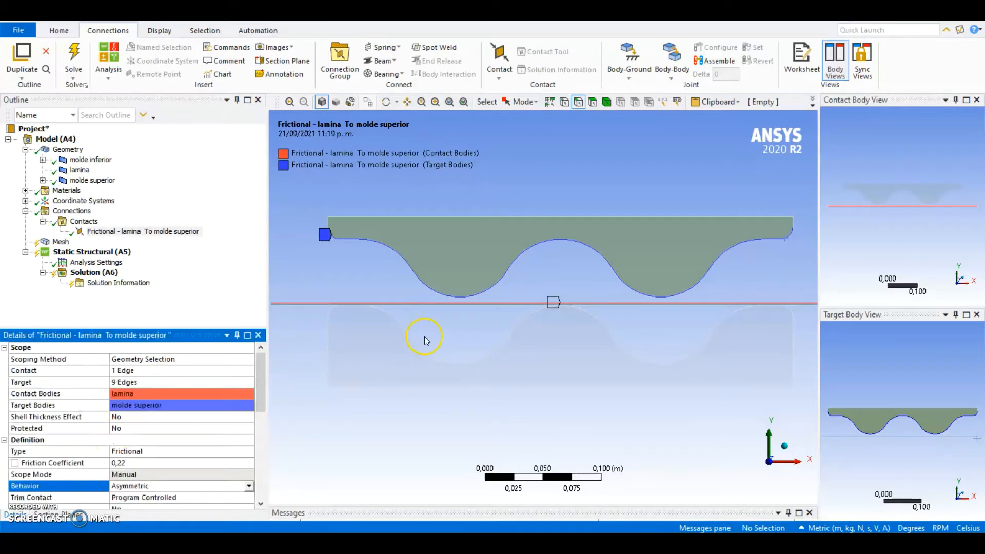
pyautogui.scroll(-1, 424, 340)
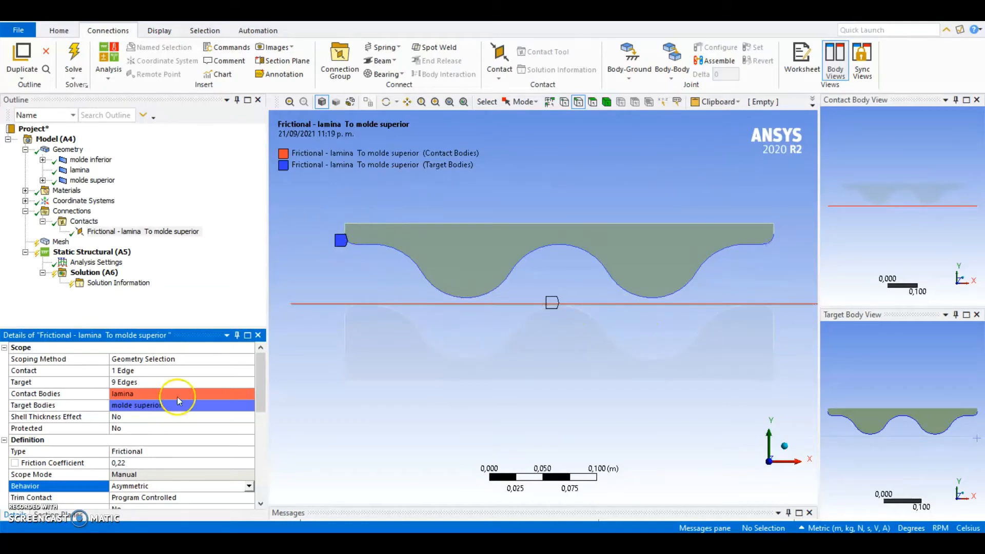
# Set the formulation of the lamina to molde superior contact to Augmented Lagrange
pyautogui.scroll(-2, 187, 445)
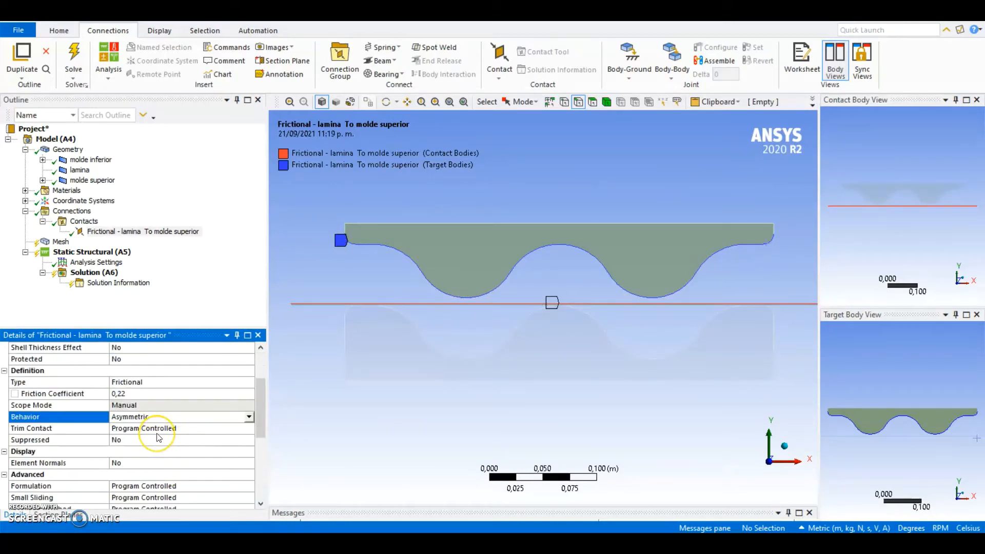
pyautogui.scroll(-3, 159, 437)
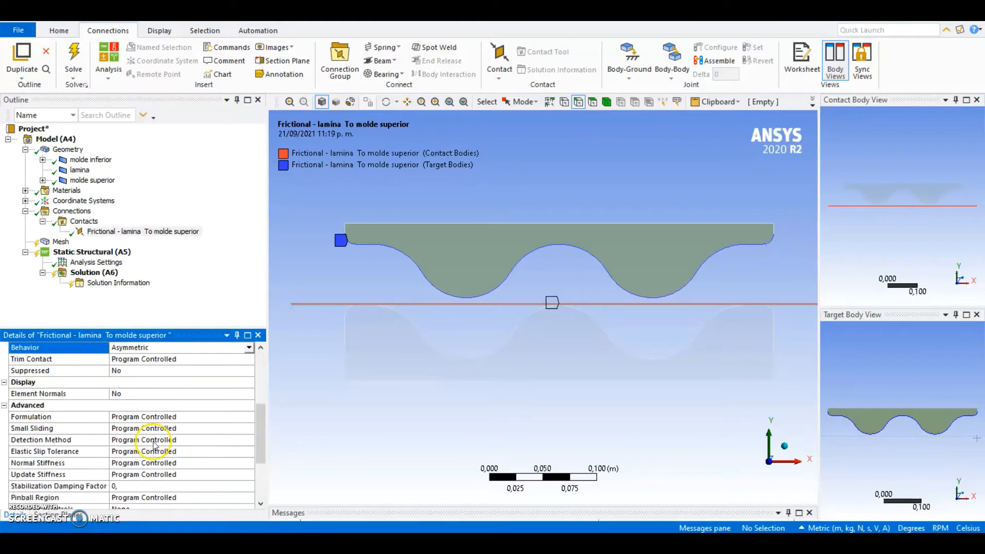
pyautogui.click(182, 382)
pyautogui.click(249, 382)
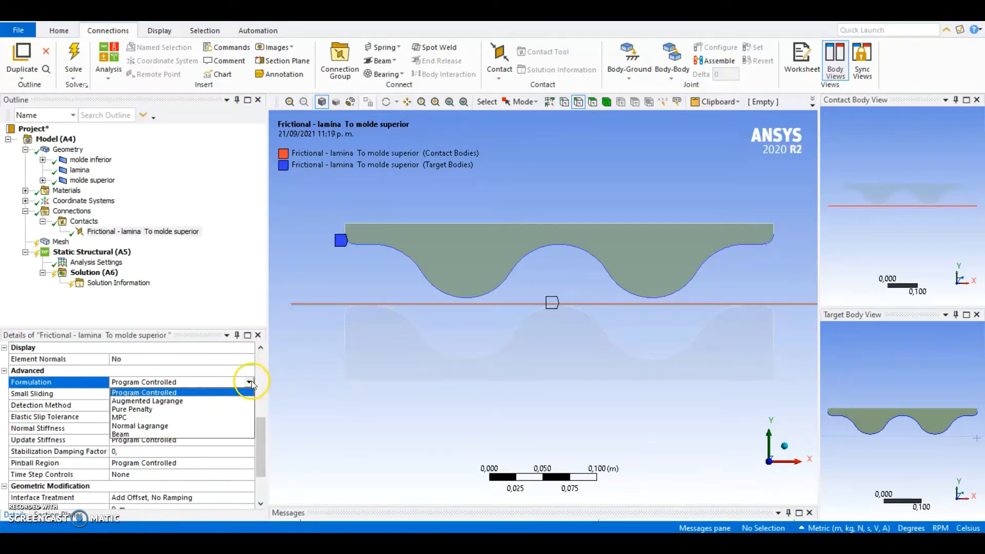
pyautogui.click(170, 405)
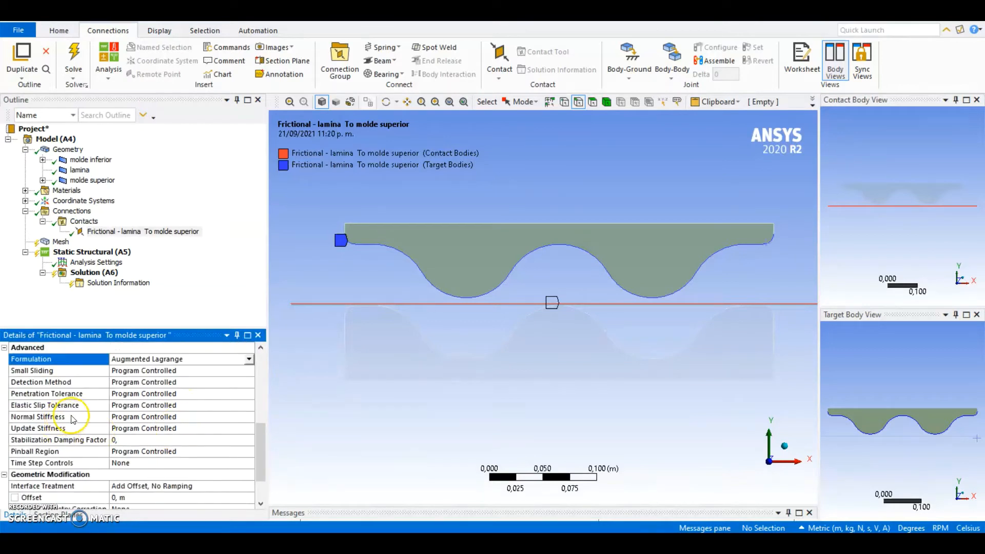
# Define the normal stiffness of the lamina to molde superior contact by Factor, with a normal stiffness factor of 0,01
pyautogui.click(72, 416)
pyautogui.click(249, 416)
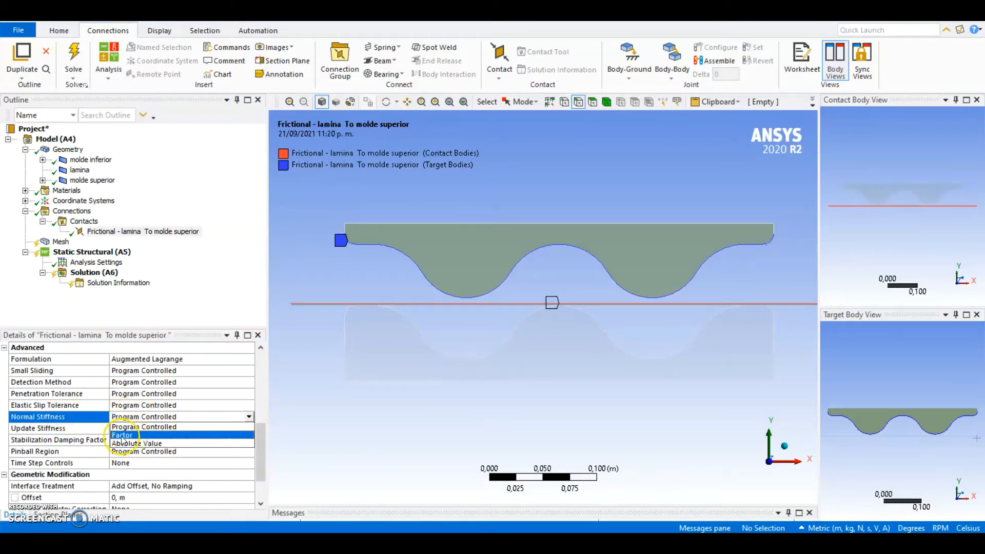
pyautogui.click(123, 435)
pyautogui.scroll(-2, 131, 440)
pyautogui.click(137, 439)
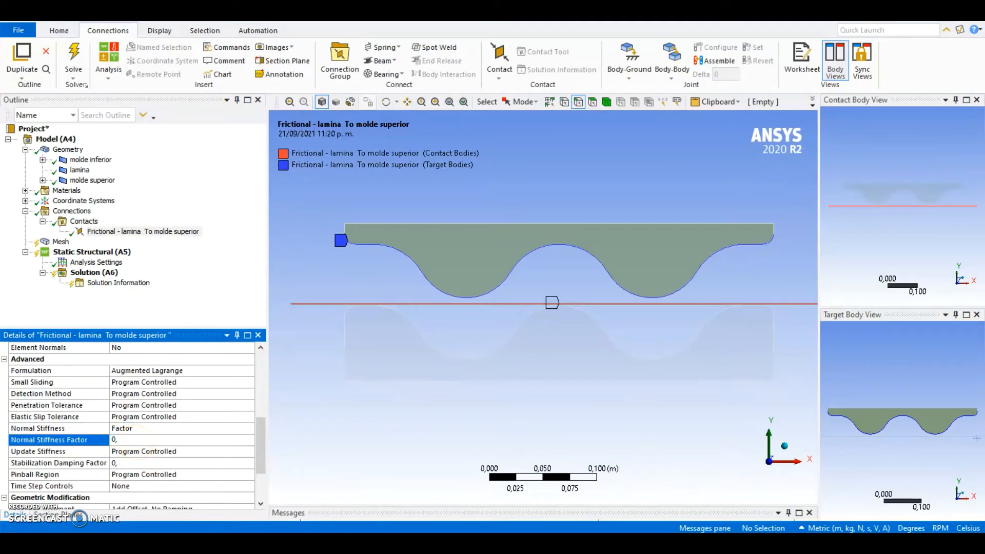
pyautogui.press('Return')
pyautogui.scroll(-1, 137, 442)
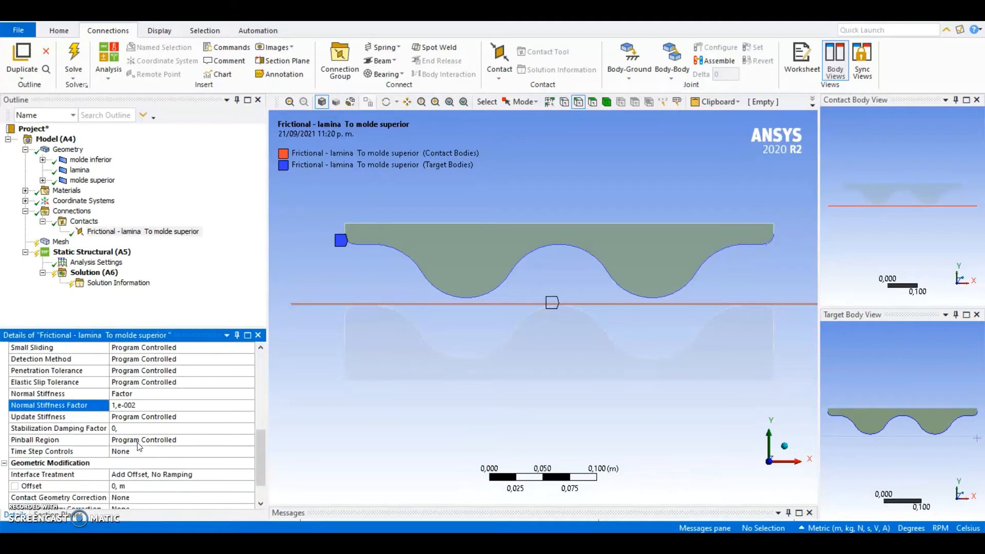
# Define the pinball region of the lamina to molde superior contact by Radius, with a pinball radius of 0,001 m
pyautogui.click(142, 439)
pyautogui.scroll(-1, 142, 439)
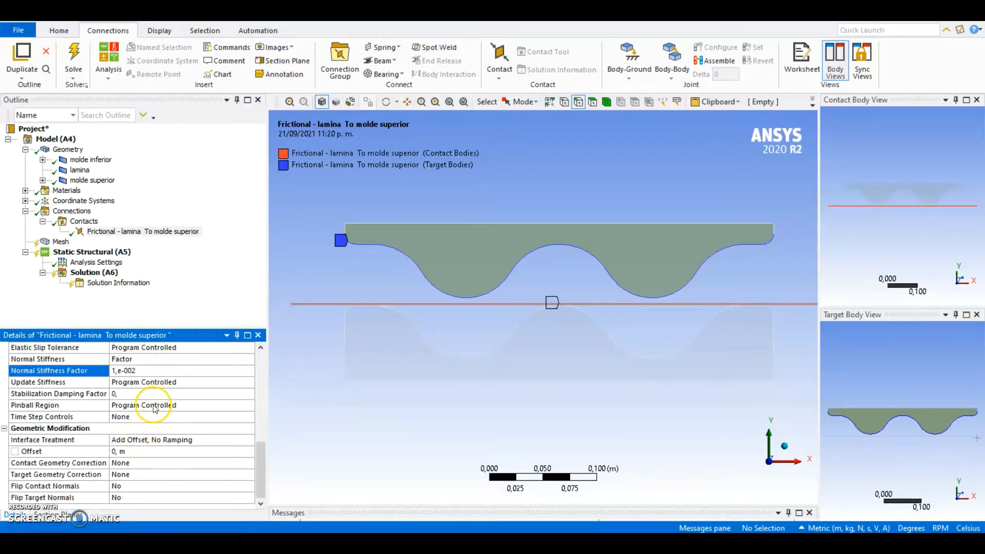
pyautogui.click(153, 404)
pyautogui.click(251, 406)
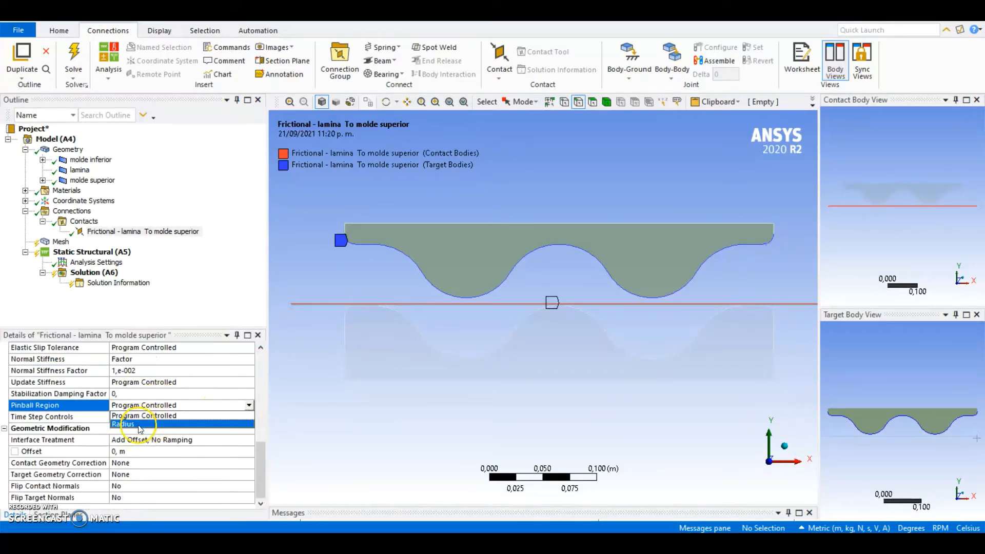
pyautogui.click(136, 425)
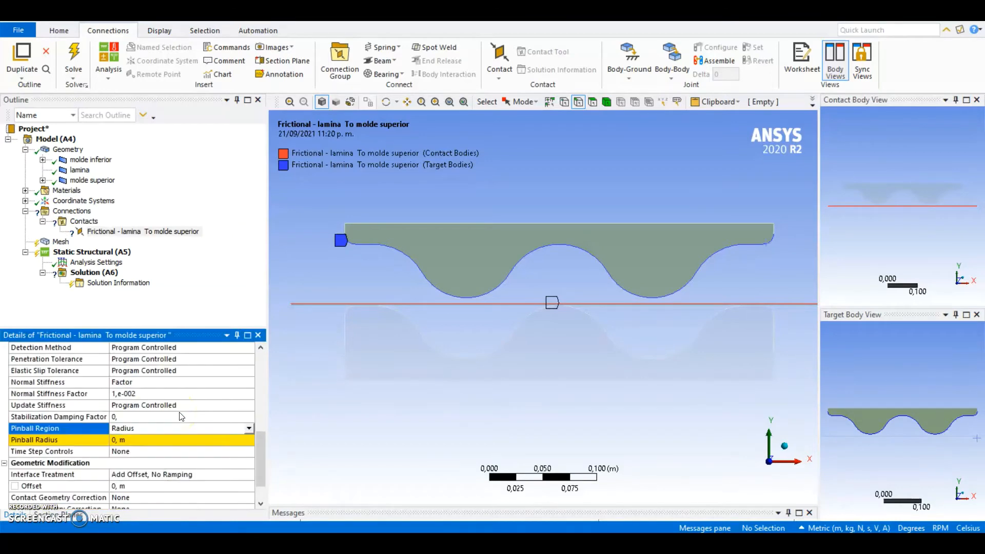
pyautogui.scroll(-1, 179, 416)
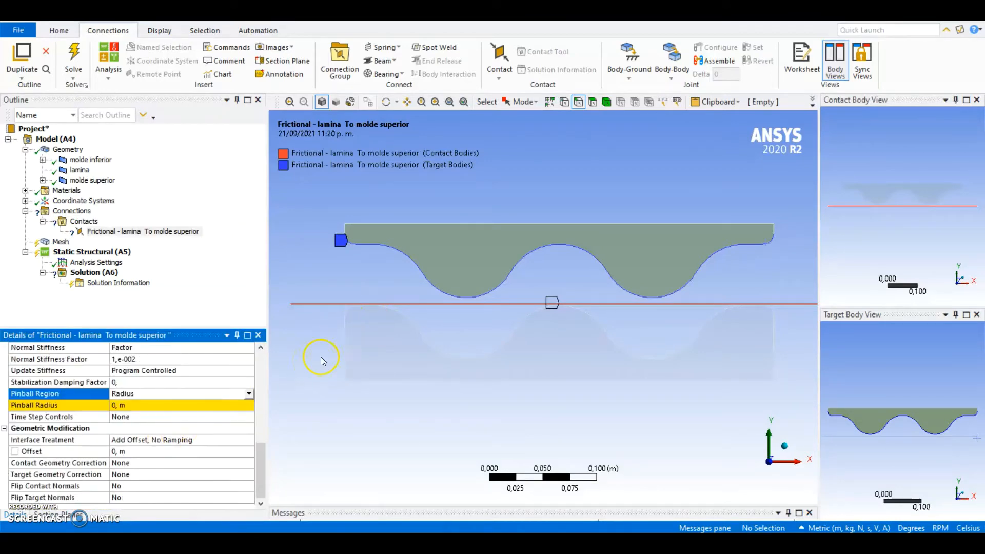
pyautogui.click(163, 406)
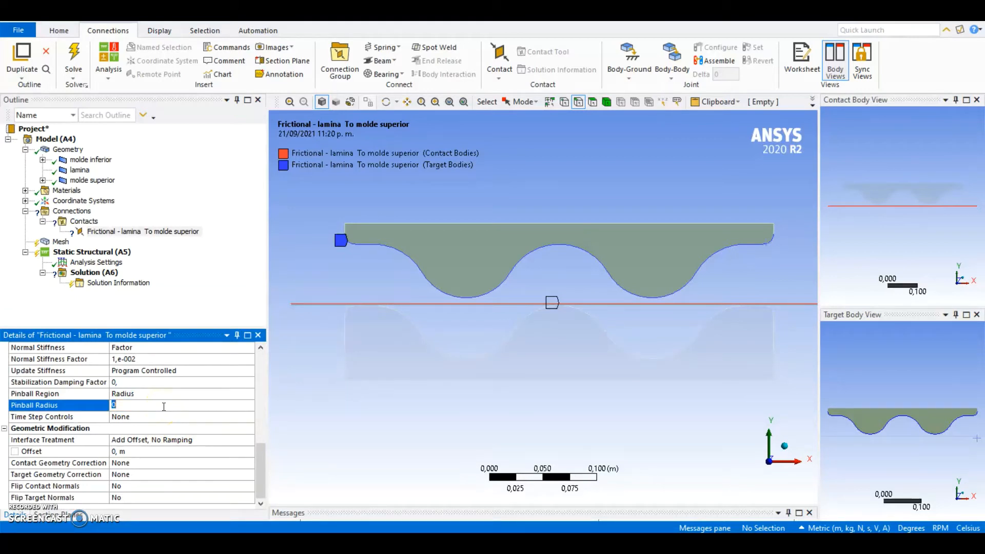
pyautogui.write('0,001')
pyautogui.press('Return')
# Set the interface treatment of the lamina to molde superior contact to Adjust to Touch
pyautogui.click(189, 435)
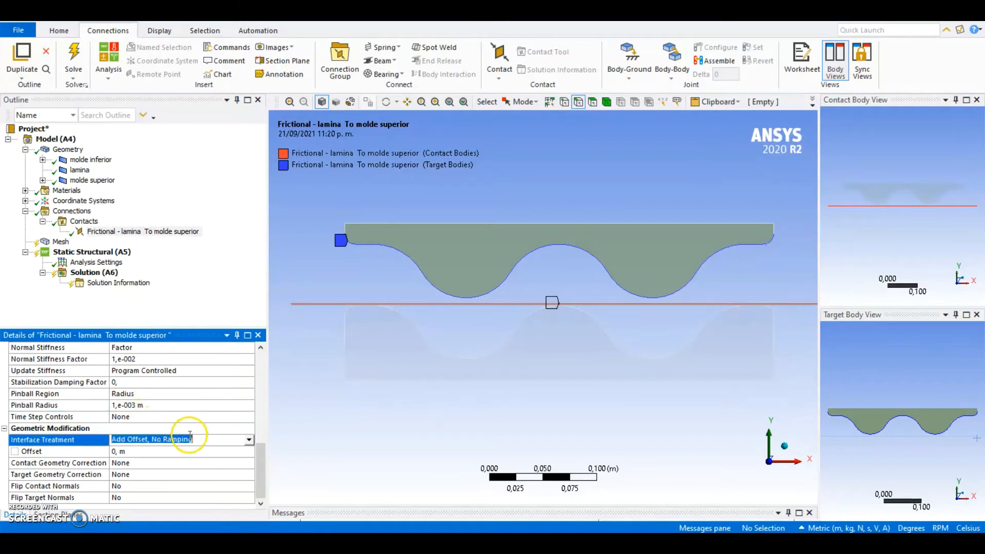
pyautogui.click(251, 439)
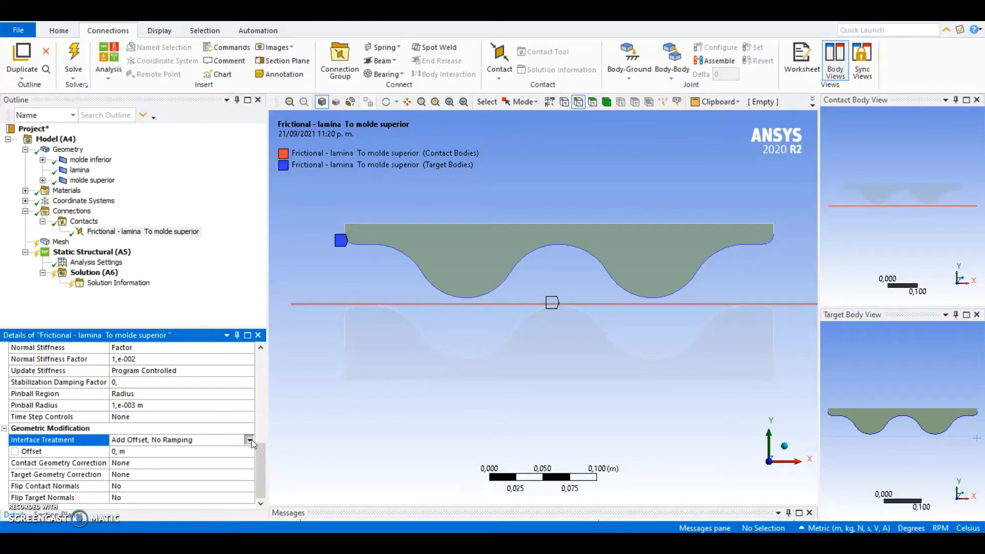
pyautogui.click(136, 451)
pyautogui.scroll(10, 149, 451)
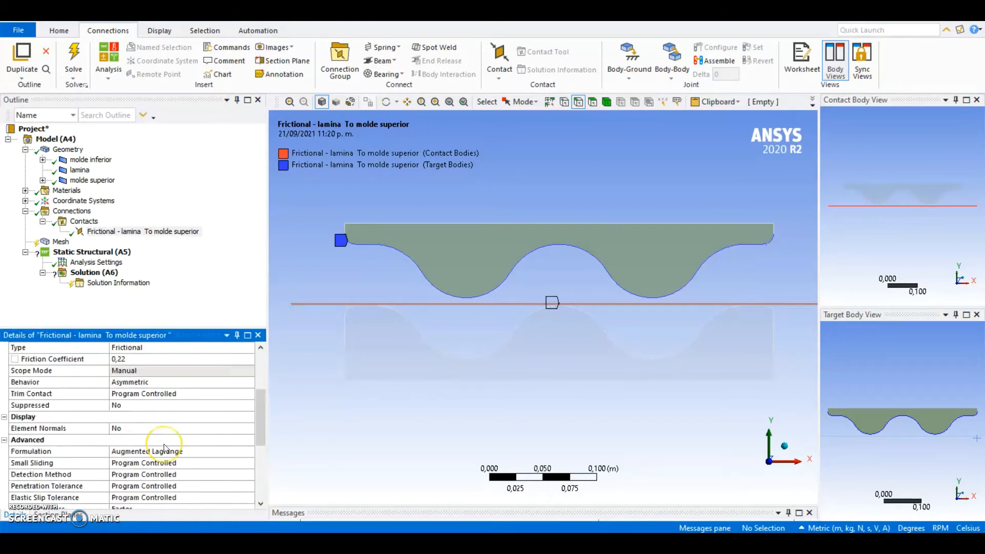
pyautogui.scroll(-10, 165, 449)
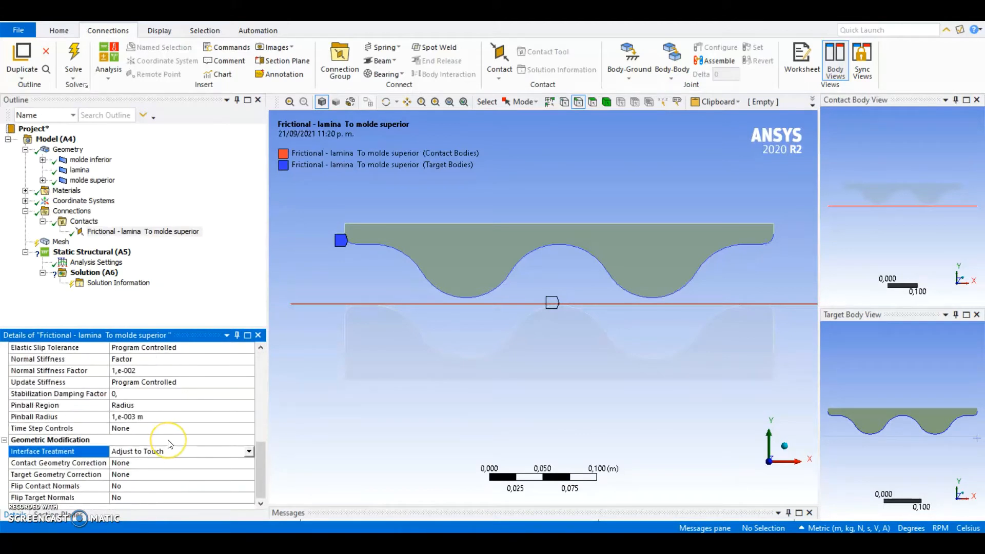
# Add a second Frictional contact and scope its contact side to the lower edge of the lamina
pyautogui.click(501, 75)
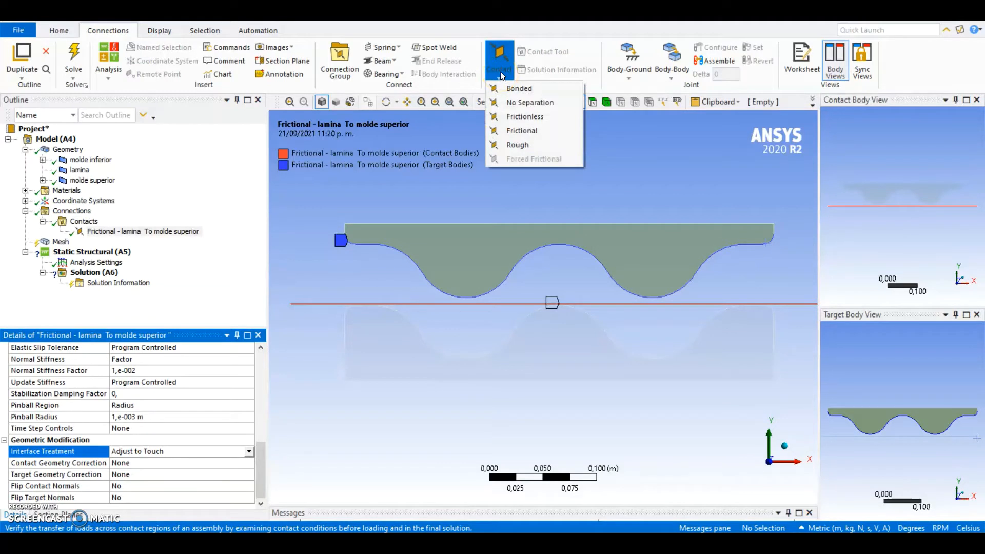
pyautogui.click(523, 133)
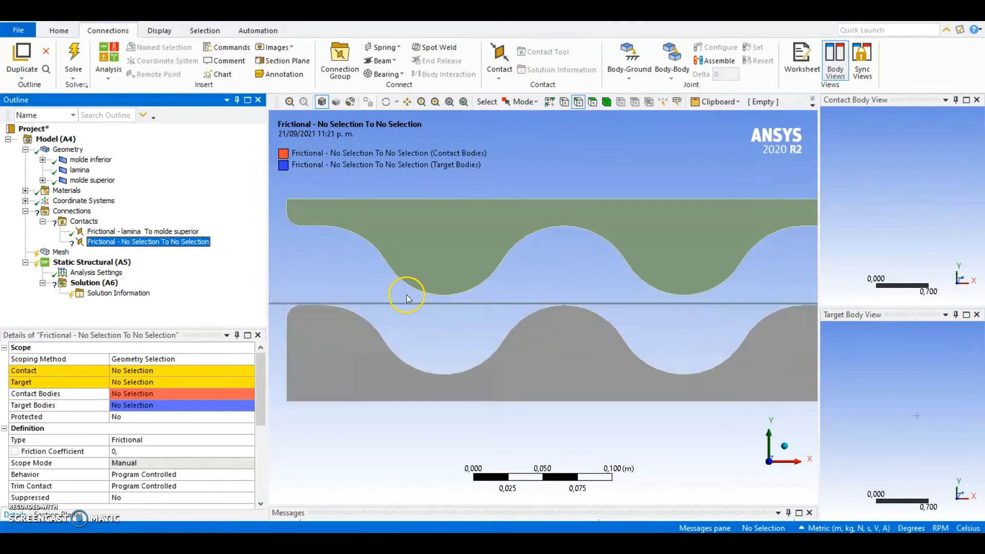
pyautogui.click(164, 369)
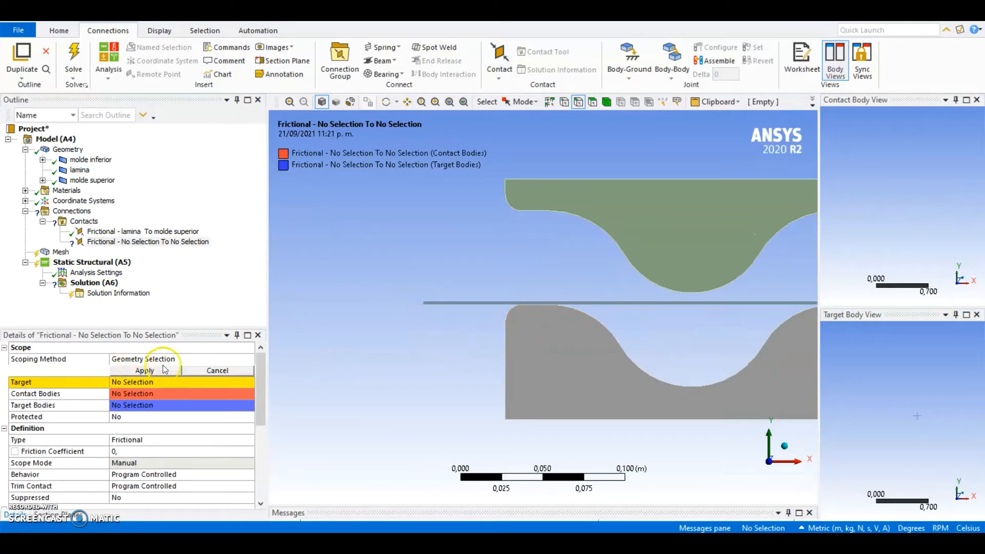
pyautogui.scroll(5, 466, 318)
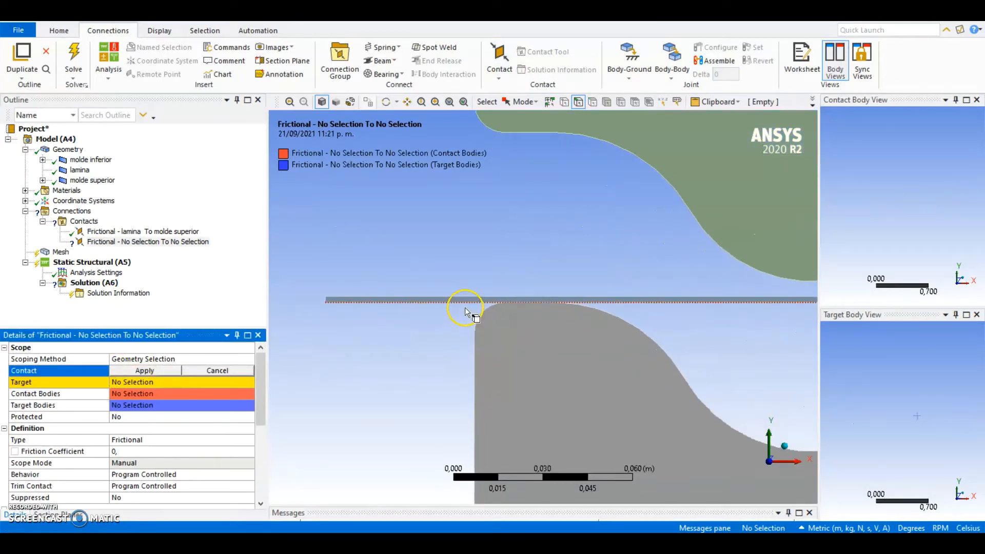
pyautogui.click(465, 307)
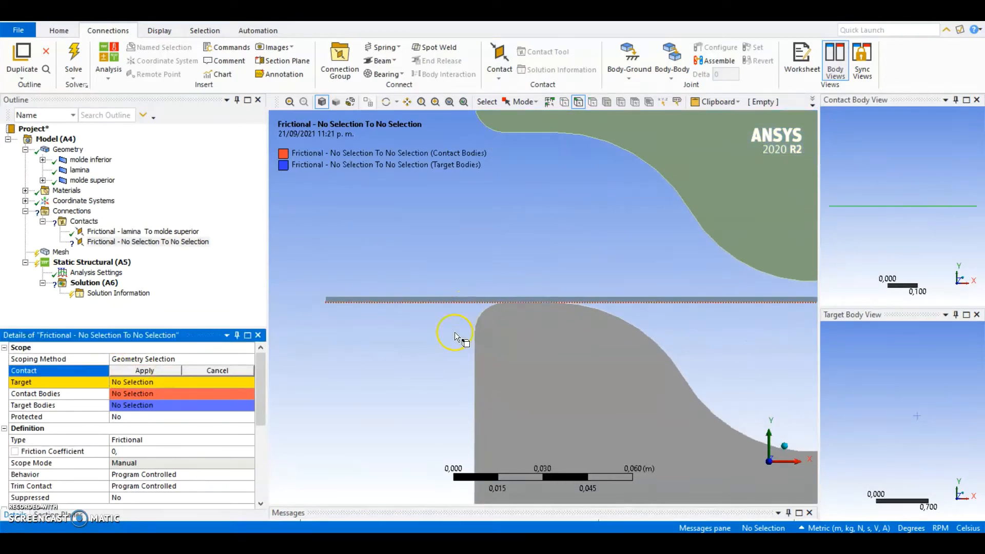
pyautogui.click(145, 371)
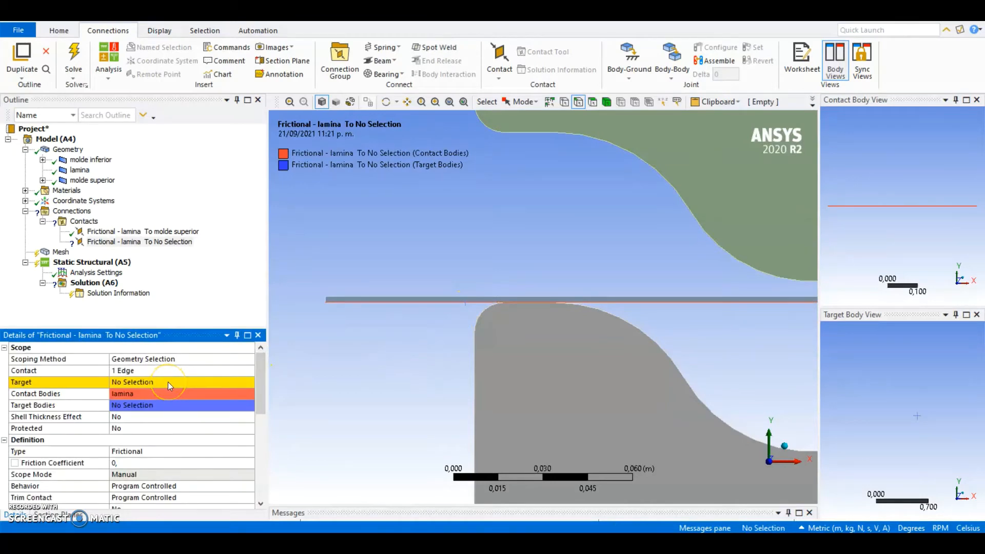
# Scope the second frictional contact's target to the nine edges along the wavy upper side of molde inferior, including both rounded corners
pyautogui.click(168, 382)
pyautogui.click(475, 323)
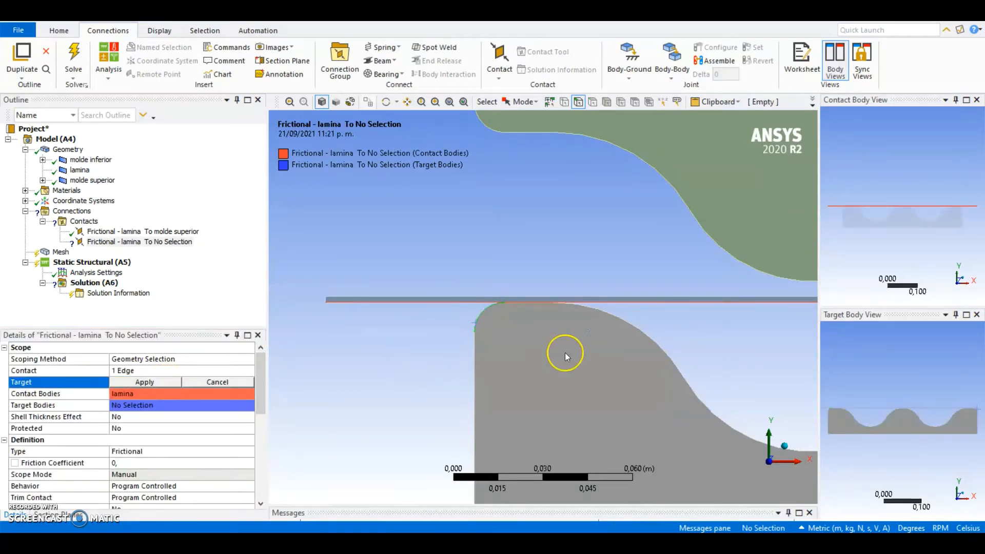
pyautogui.scroll(5, 851, 422)
pyautogui.scroll(3, 932, 410)
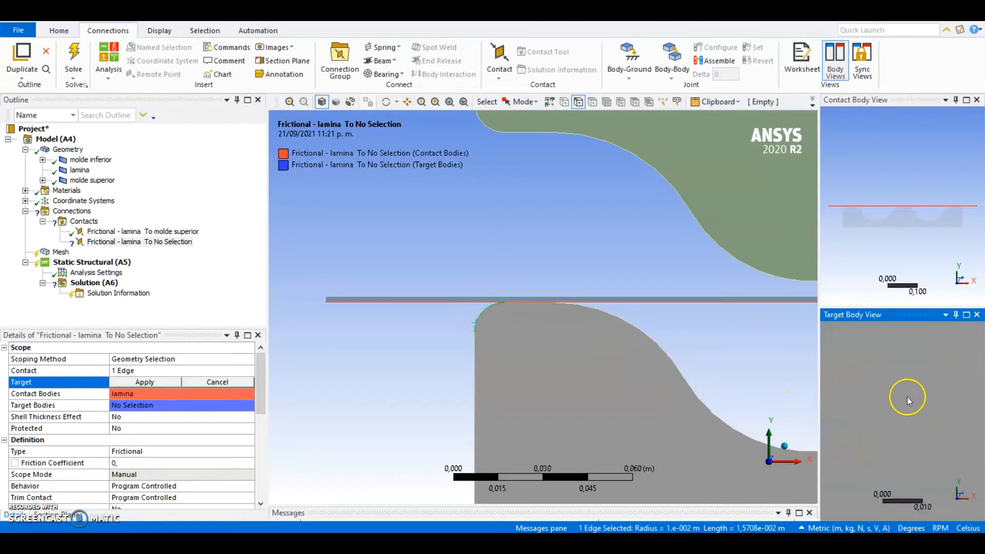
pyautogui.keyDown('ctrl'); pyautogui.click(912, 388); pyautogui.keyUp('ctrl')
pyautogui.keyDown('ctrl'); pyautogui.click(913, 387); pyautogui.keyUp('ctrl')
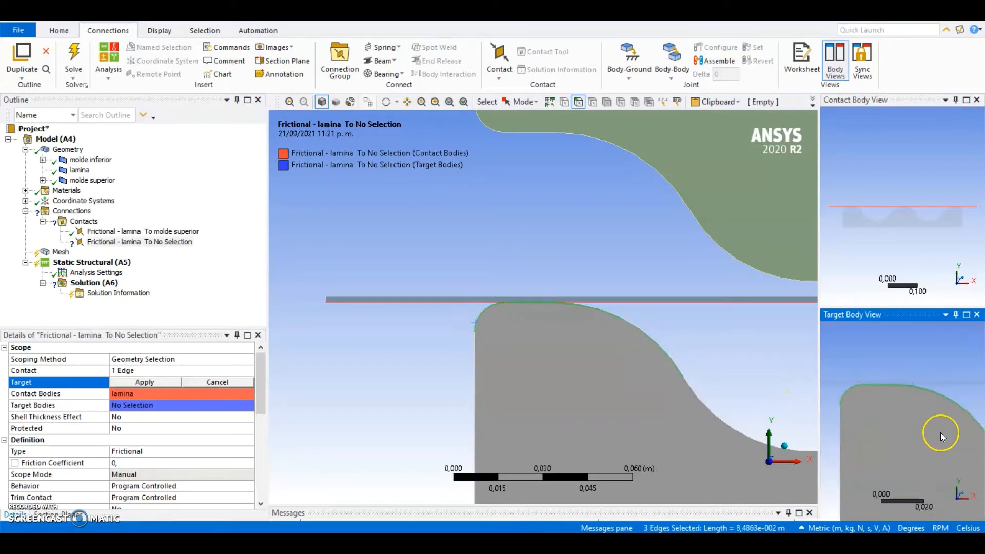
pyautogui.scroll(-3, 940, 433)
pyautogui.keyDown('ctrl'); pyautogui.moveTo(940, 432); pyautogui.dragTo(833, 408, button='middle'); pyautogui.keyUp('ctrl')
pyautogui.keyDown('ctrl'); pyautogui.click(921, 434); pyautogui.keyUp('ctrl')
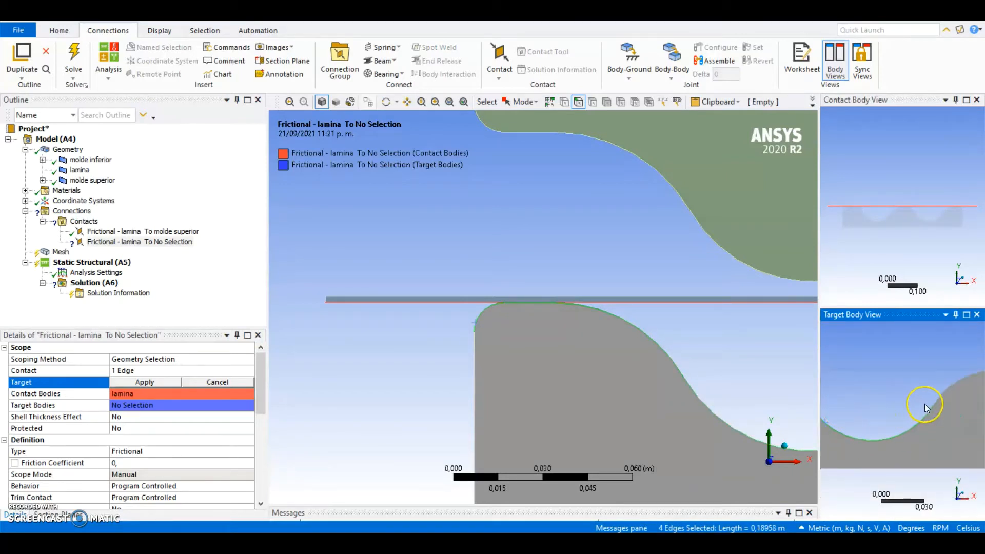
pyautogui.keyDown('ctrl'); pyautogui.click(943, 398); pyautogui.keyUp('ctrl')
pyautogui.keyDown('ctrl'); pyautogui.moveTo(950, 429); pyautogui.dragTo(809, 441, button='middle'); pyautogui.keyUp('ctrl')
pyautogui.keyDown('ctrl'); pyautogui.click(906, 409); pyautogui.keyUp('ctrl')
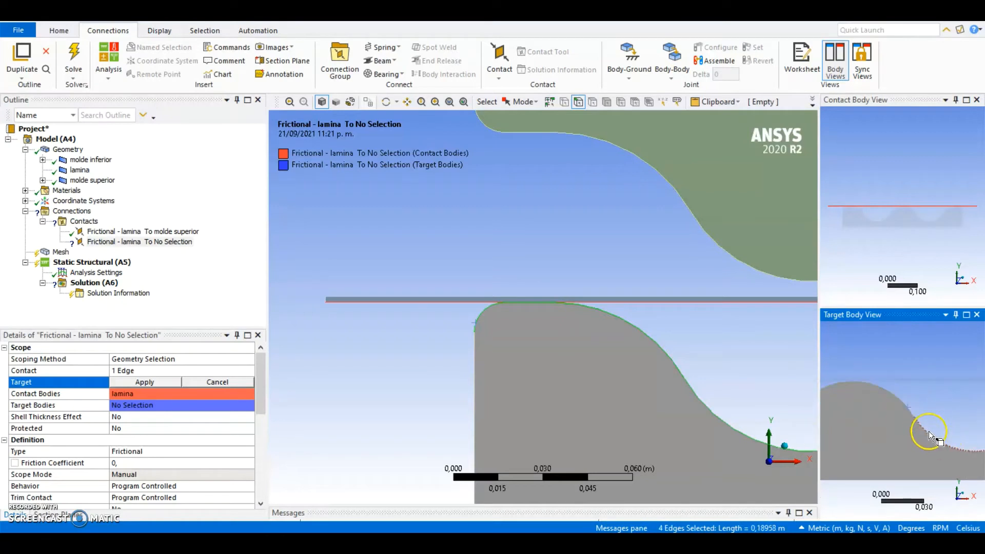
pyautogui.keyDown('ctrl'); pyautogui.click(922, 428); pyautogui.keyUp('ctrl')
pyautogui.keyDown('ctrl'); pyautogui.click(901, 400); pyautogui.keyUp('ctrl')
pyautogui.keyDown('ctrl'); pyautogui.moveTo(901, 400); pyautogui.dragTo(785, 457, button='middle'); pyautogui.keyUp('ctrl')
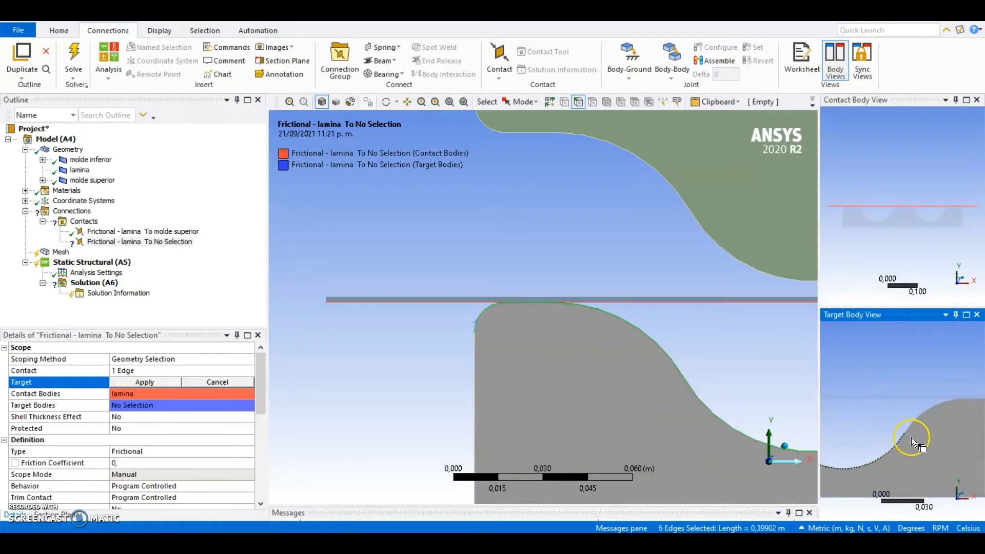
pyautogui.keyDown('ctrl'); pyautogui.moveTo(927, 448); pyautogui.dragTo(835, 462, button='middle'); pyautogui.keyUp('ctrl')
pyautogui.keyDown('ctrl'); pyautogui.click(883, 420); pyautogui.keyUp('ctrl')
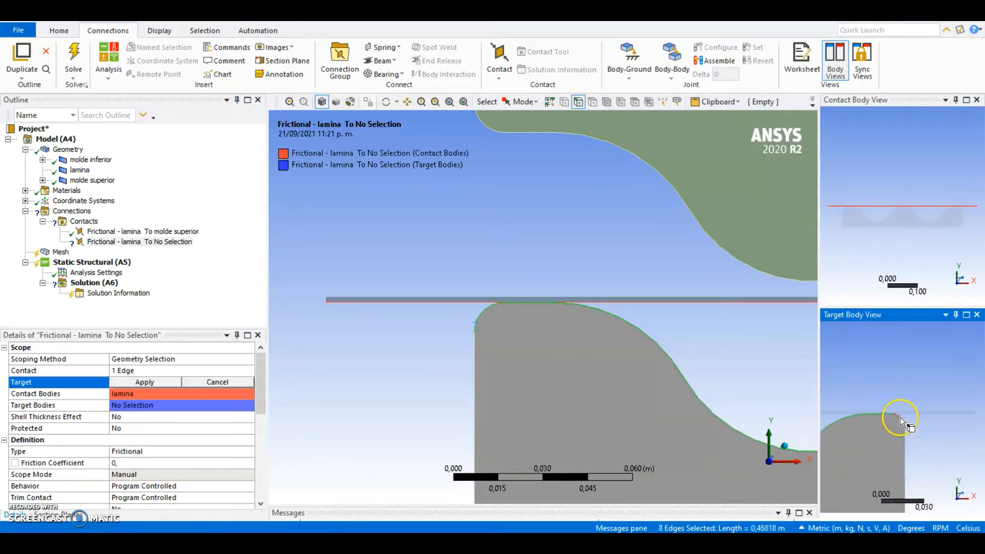
pyautogui.keyDown('ctrl'); pyautogui.click(899, 417); pyautogui.keyUp('ctrl')
pyautogui.click(166, 384)
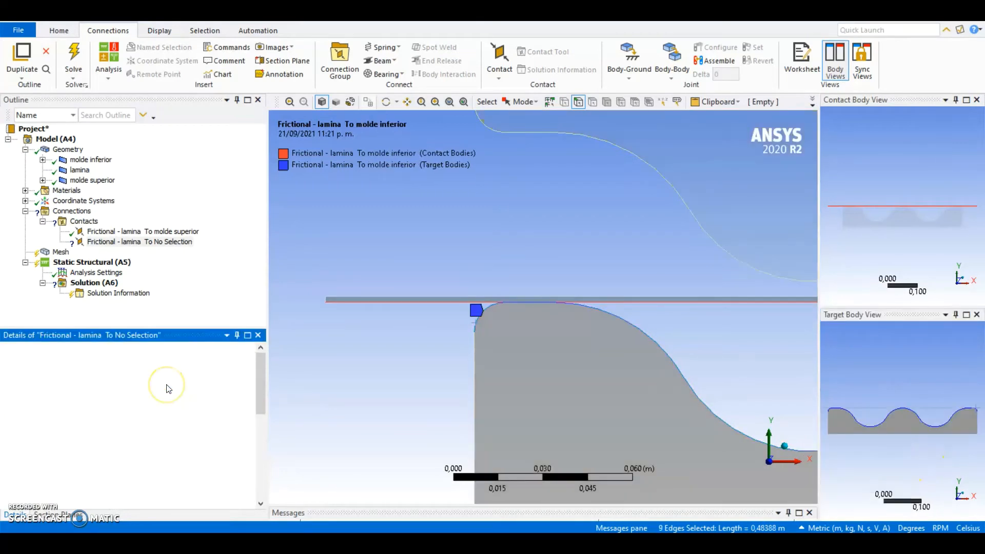
# Give the lamina to molde inferior contact a friction coefficient of 0,22 and Asymmetric behavior
pyautogui.scroll(-2, 166, 384)
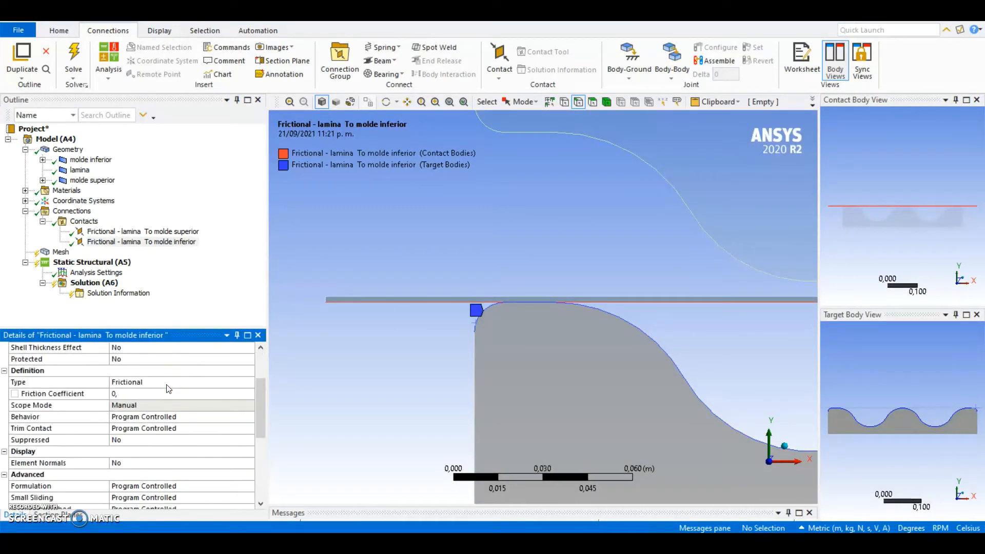
pyautogui.click(126, 394)
pyautogui.write('0')
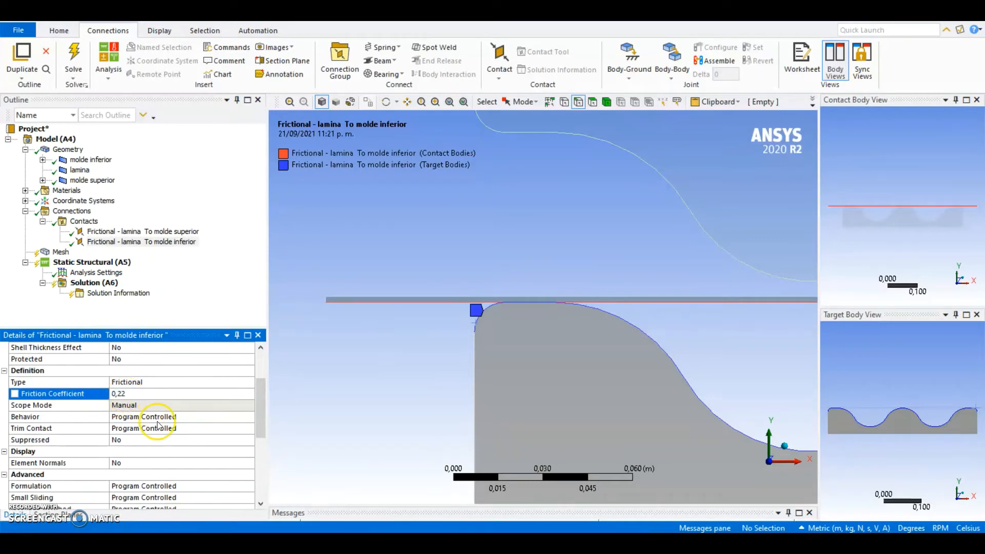
pyautogui.click(237, 417)
pyautogui.click(249, 418)
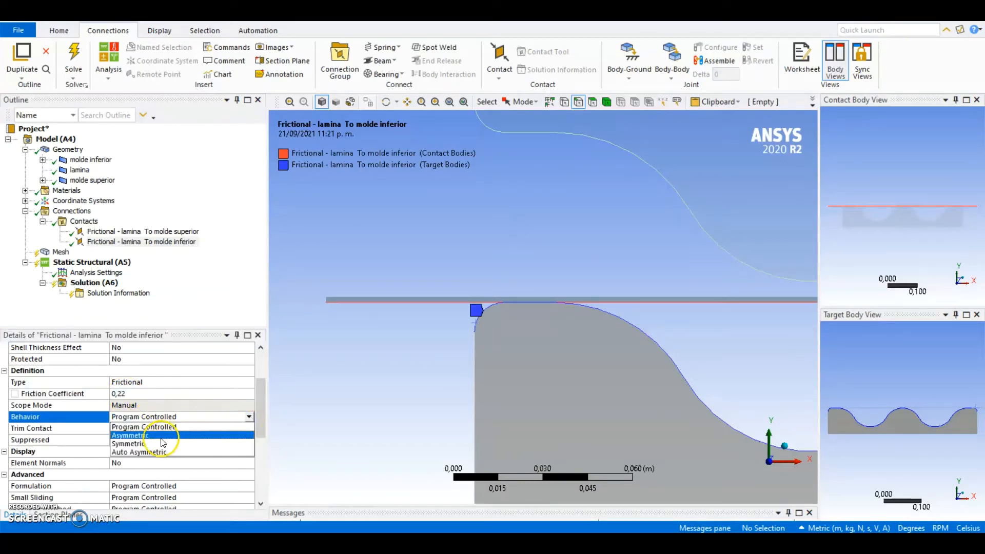
pyautogui.click(167, 440)
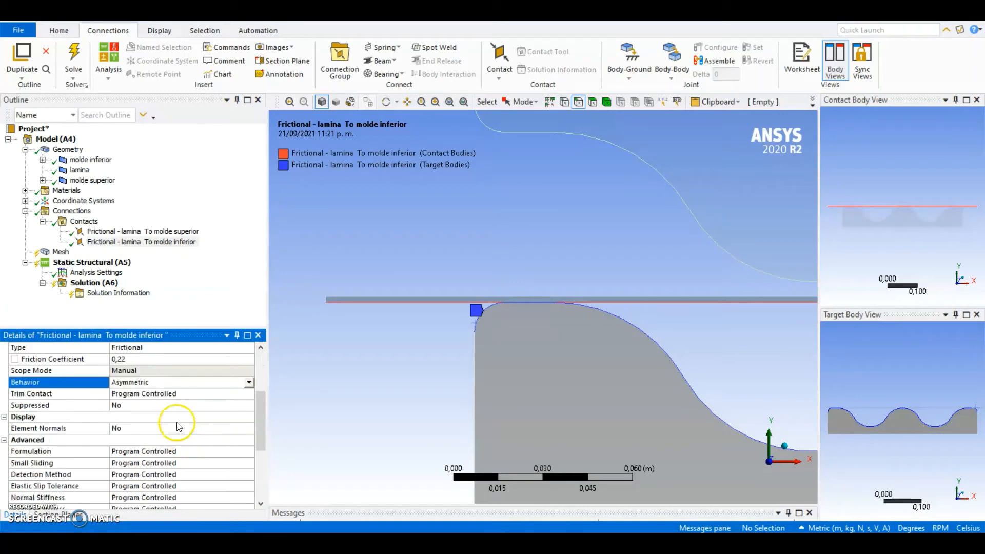
# Set the formulation of the lamina to molde inferior contact to Augmented Lagrange
pyautogui.scroll(-2, 156, 433)
pyautogui.click(226, 417)
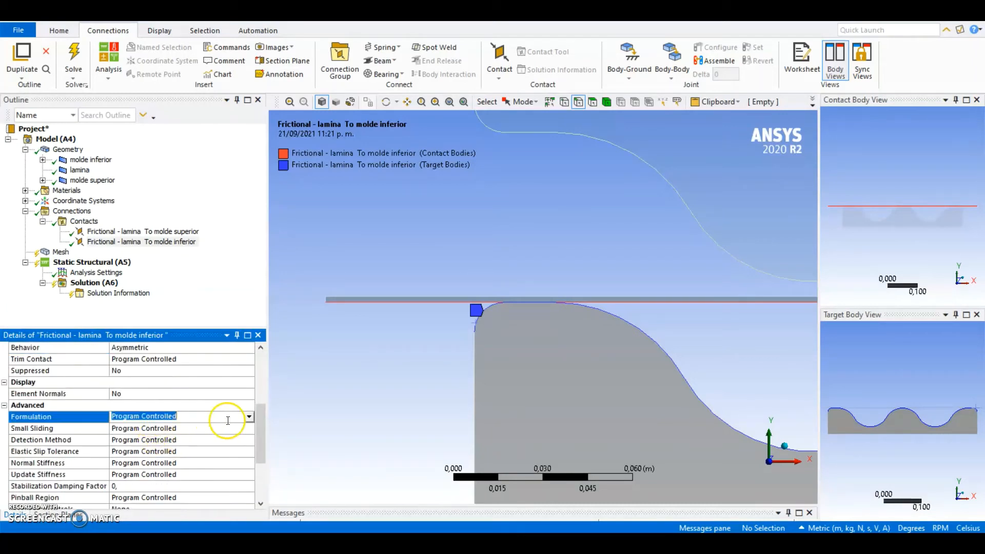
pyautogui.click(249, 416)
pyautogui.click(160, 436)
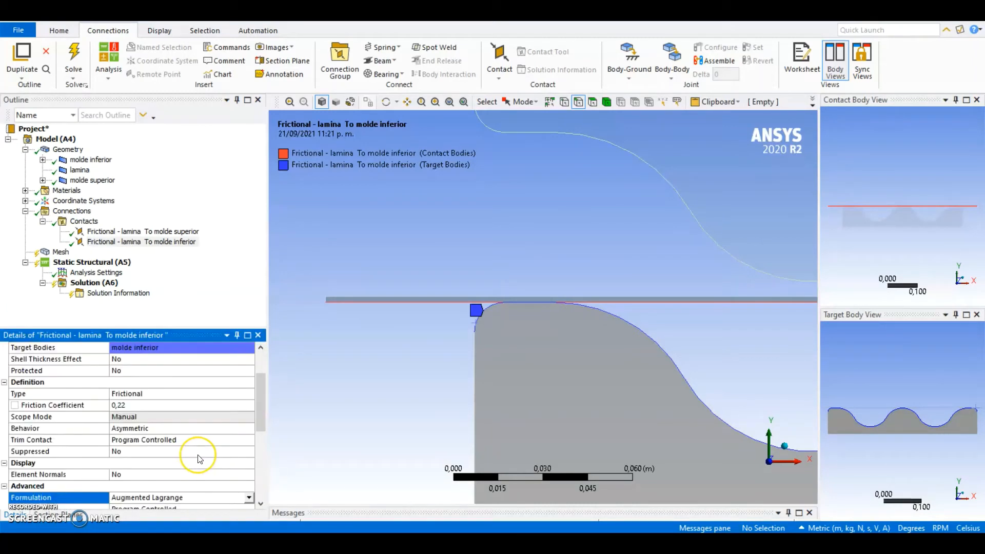
# Define the normal stiffness of the lamina to molde inferior contact by Factor, with a value of 0,01
pyautogui.scroll(-2, 200, 459)
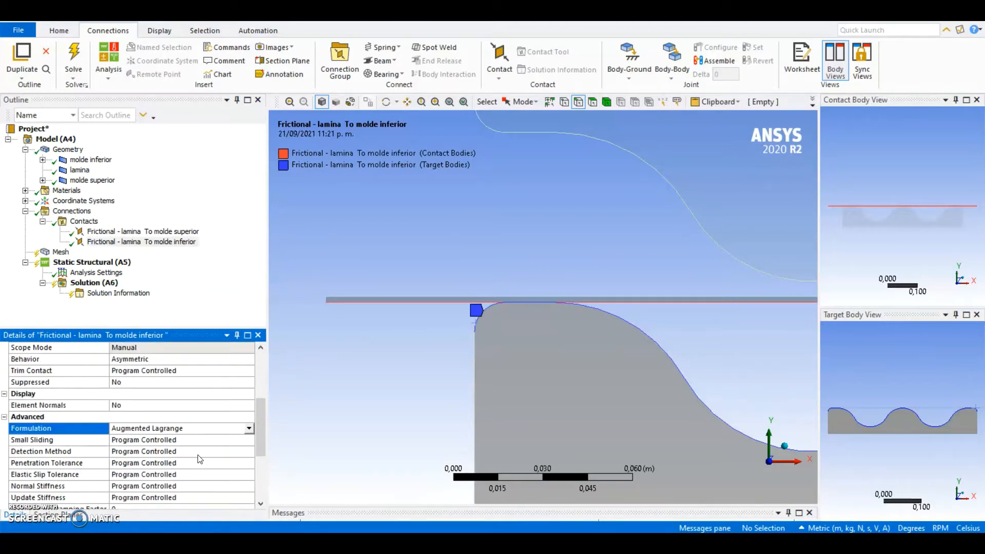
pyautogui.scroll(-2, 199, 459)
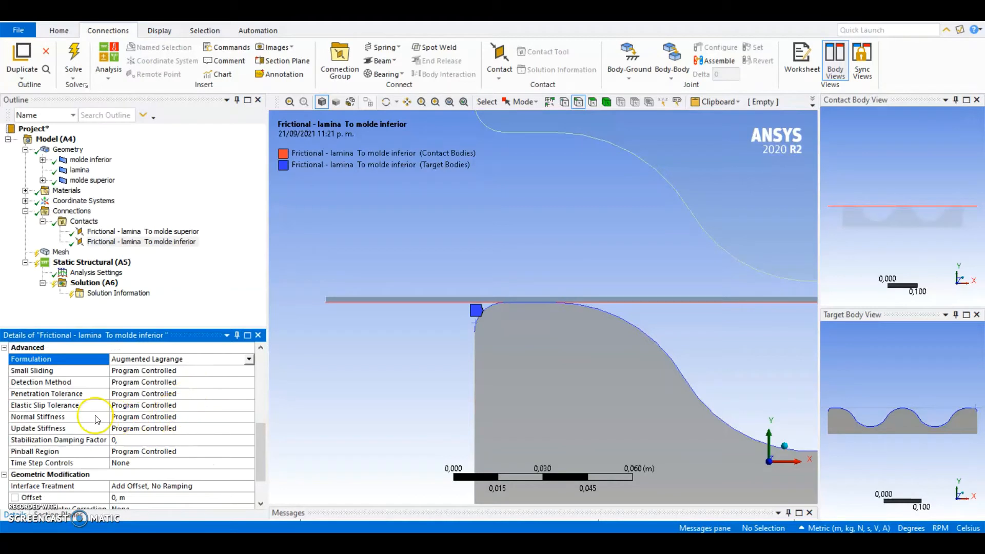
pyautogui.click(123, 416)
pyautogui.click(249, 416)
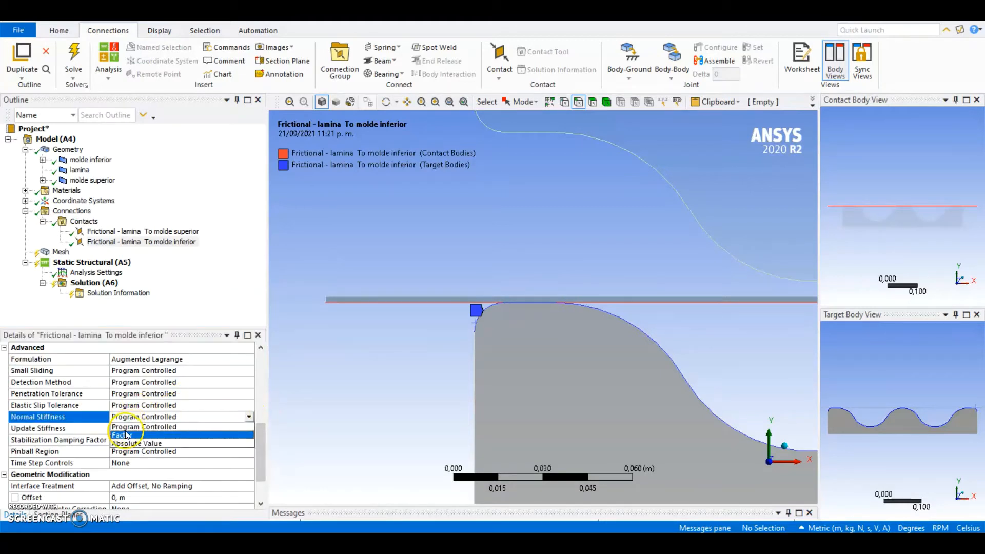
pyautogui.click(169, 432)
pyautogui.scroll(-2, 159, 431)
pyautogui.click(136, 440)
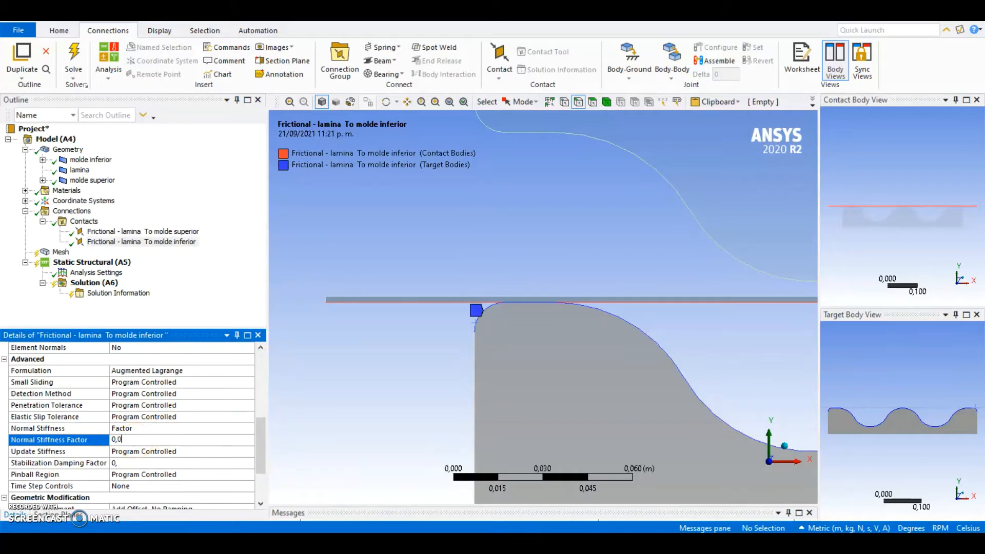
pyautogui.write('0,01')
pyautogui.press('Return')
# Define the pinball region of the lamina to molde inferior contact by Radius, with a radius of 0,0005 m
pyautogui.scroll(-1, 136, 440)
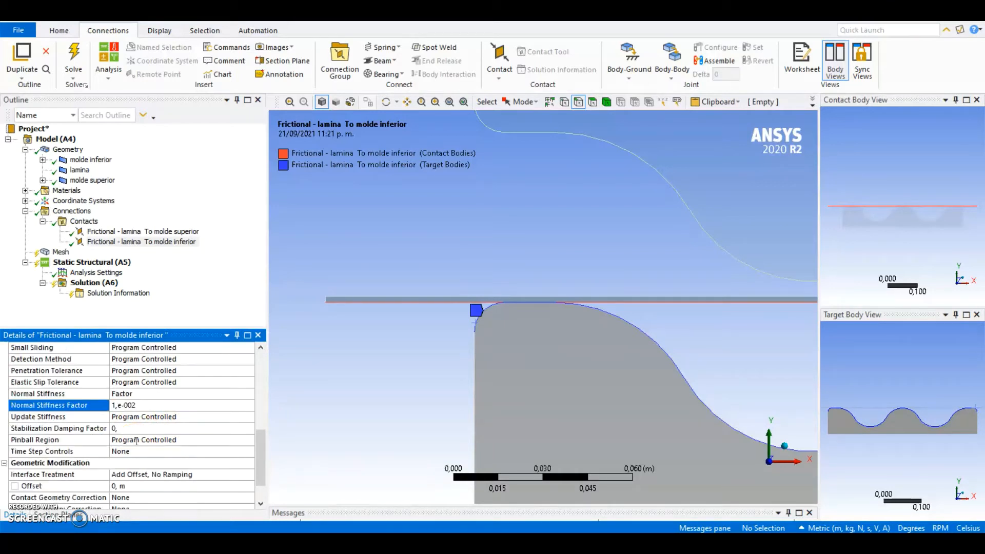
pyautogui.click(137, 439)
pyautogui.click(249, 439)
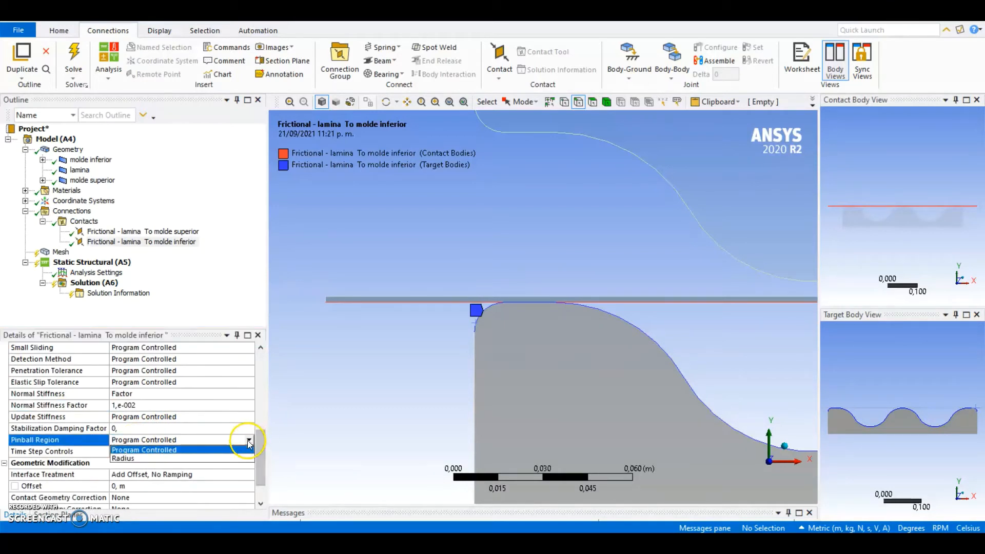
pyautogui.click(131, 467)
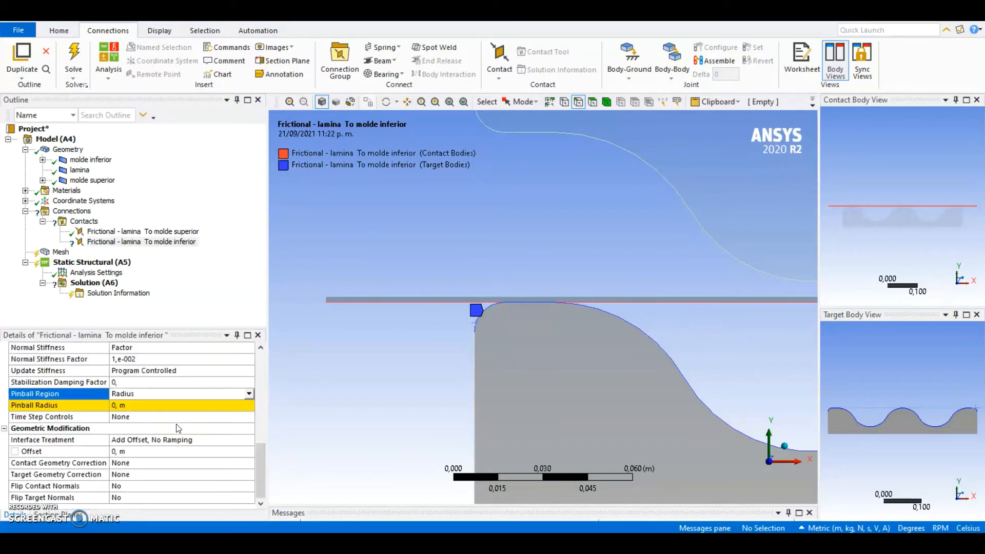
pyautogui.click(133, 405)
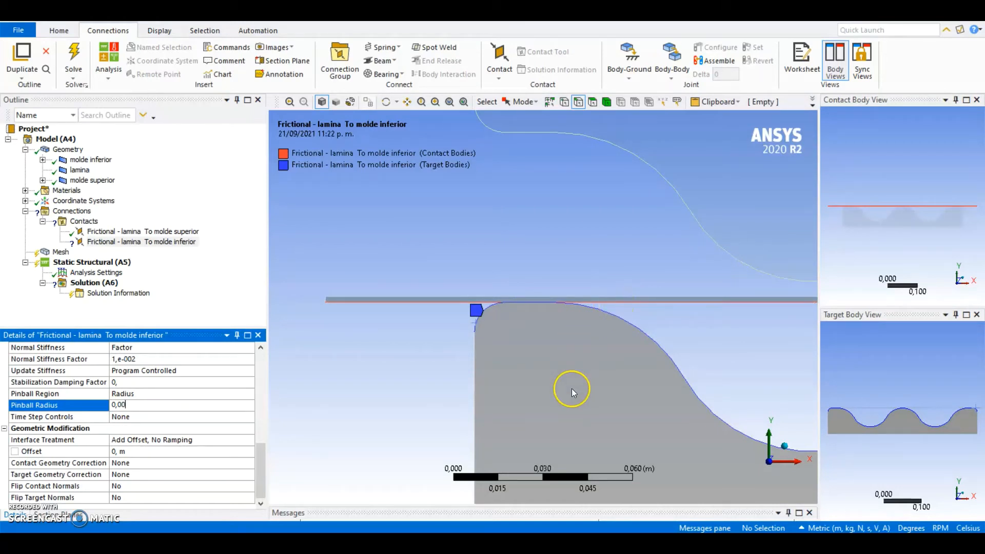
pyautogui.write('05')
pyautogui.press('Return')
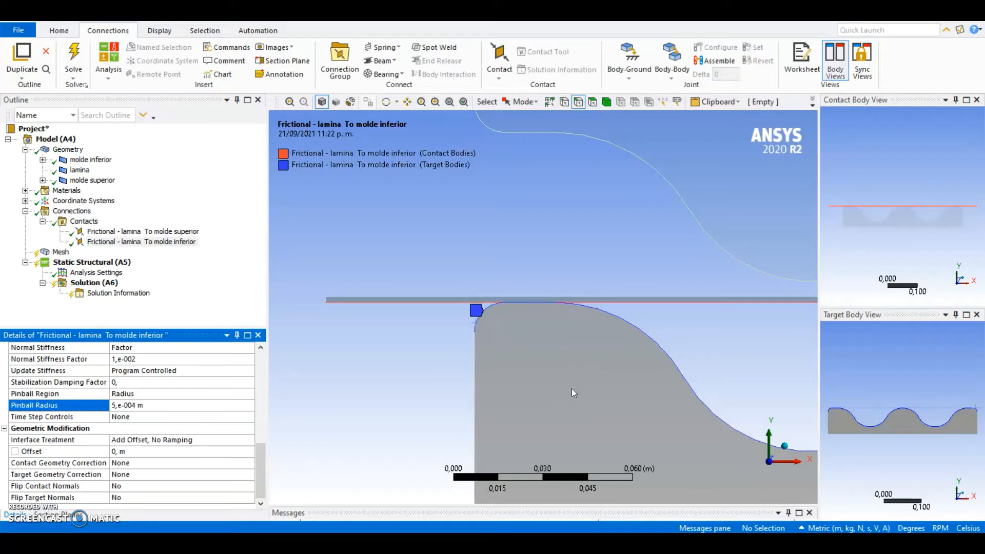
# Set the interface treatment of the lamina to molde inferior contact to Adjust to Touch and review its settings
pyautogui.click(200, 442)
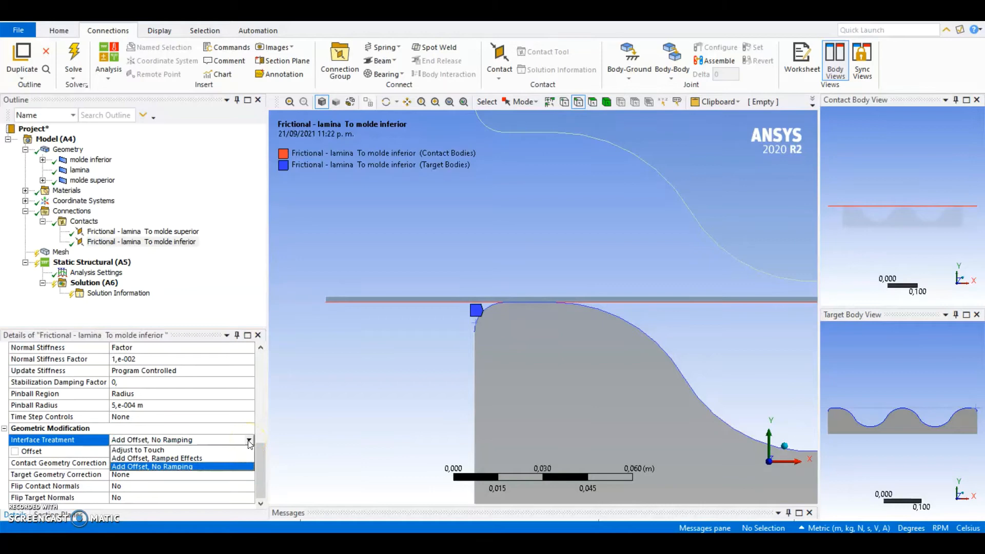
pyautogui.click(154, 450)
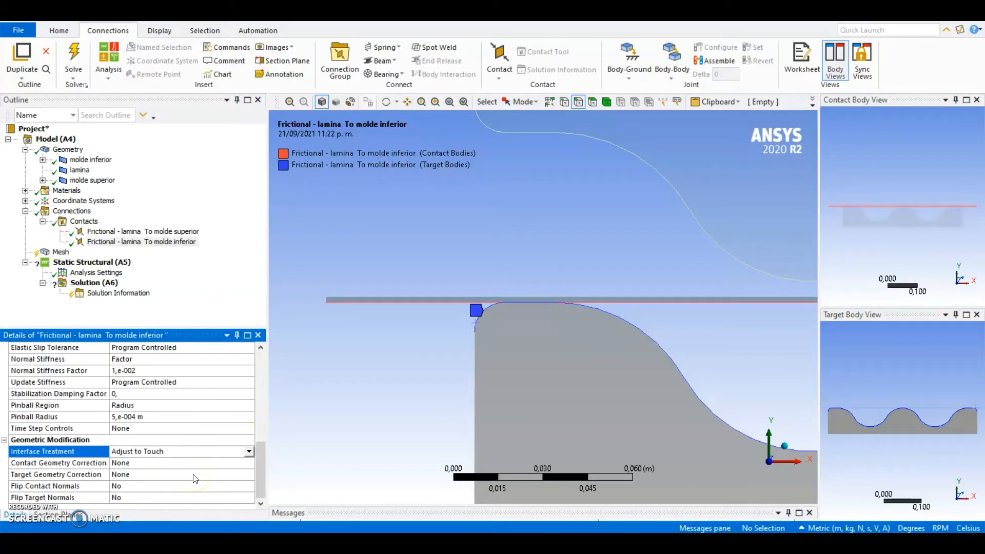
pyautogui.scroll(10, 194, 478)
pyautogui.scroll(-10, 195, 478)
pyautogui.scroll(2, 226, 390)
pyautogui.click(137, 234)
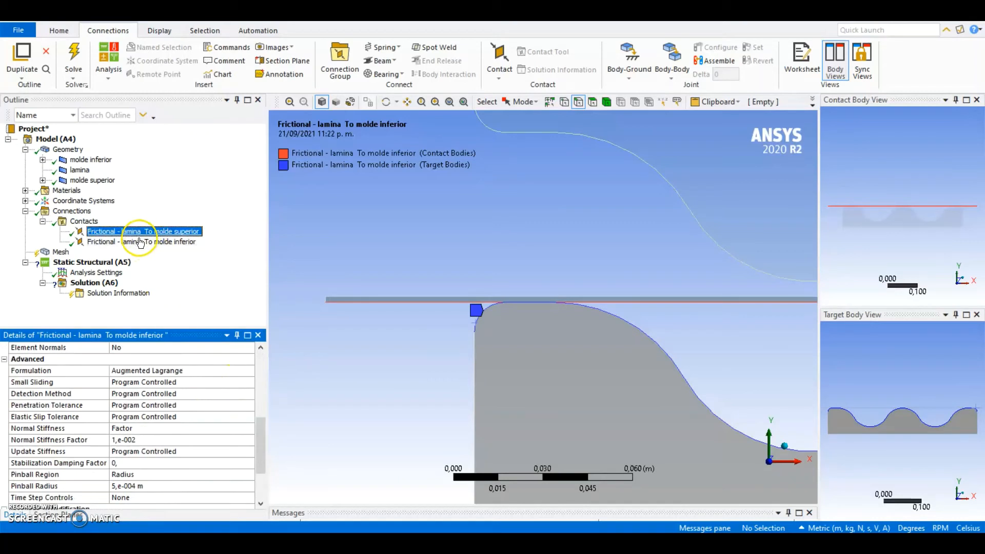
pyautogui.click(140, 242)
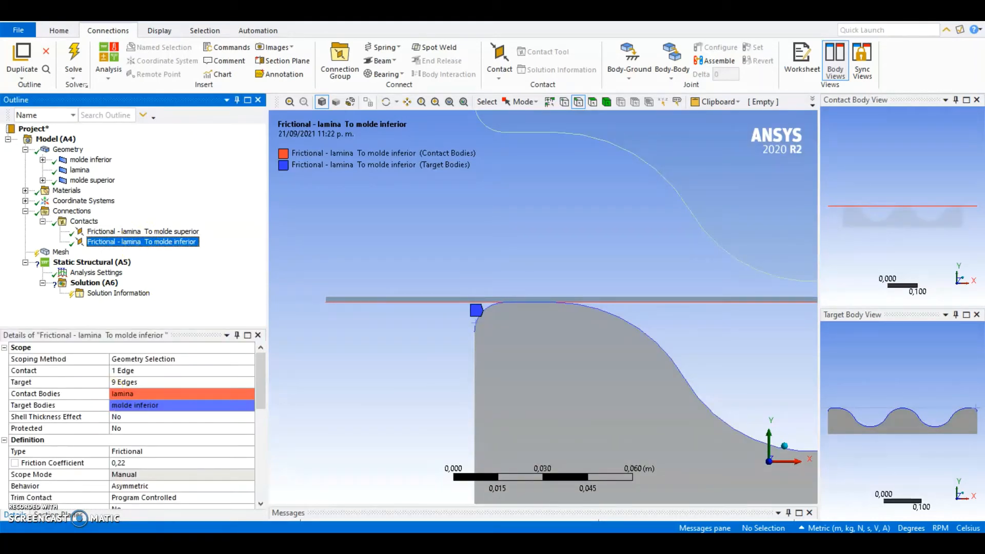
# Insert a Contact Tool under Connections, keeping all contacts selected and the contact side at Both
pyautogui.click(82, 221)
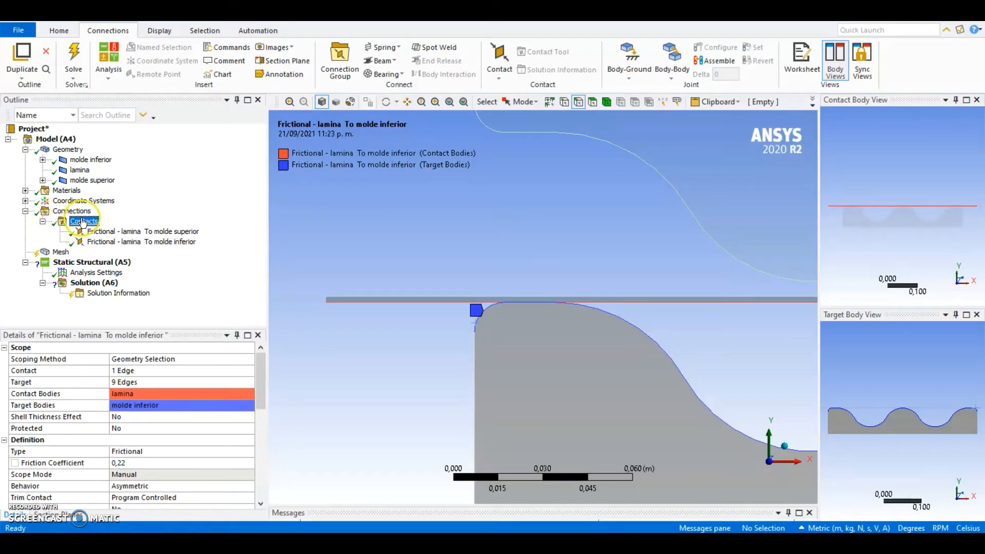
pyautogui.rightClick(82, 222)
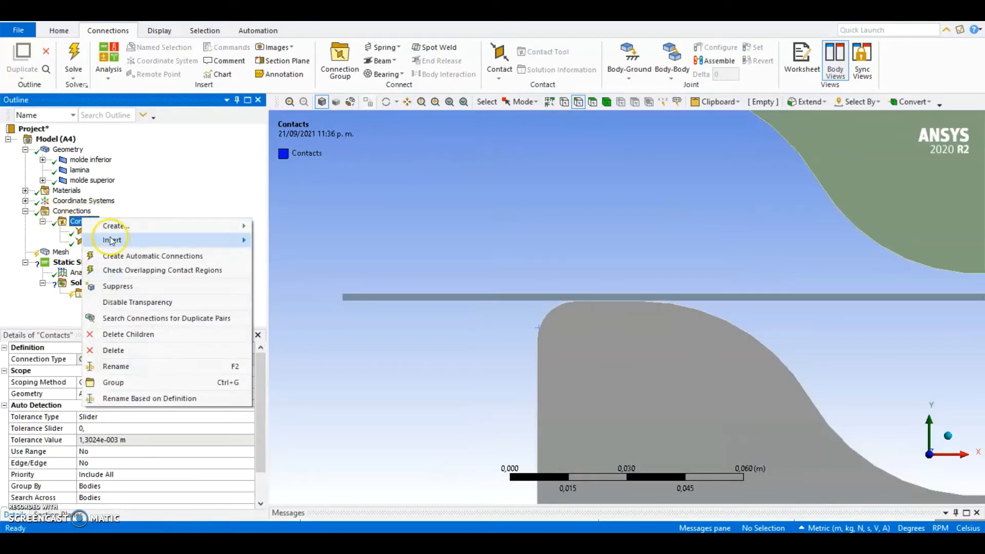
pyautogui.moveTo(111, 241)
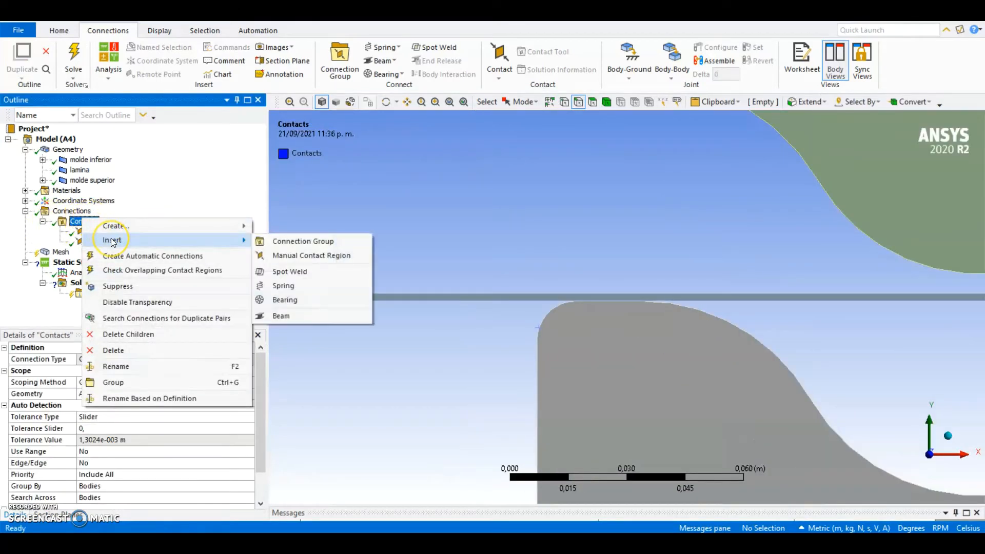
pyautogui.rightClick(57, 211)
pyautogui.moveTo(92, 216)
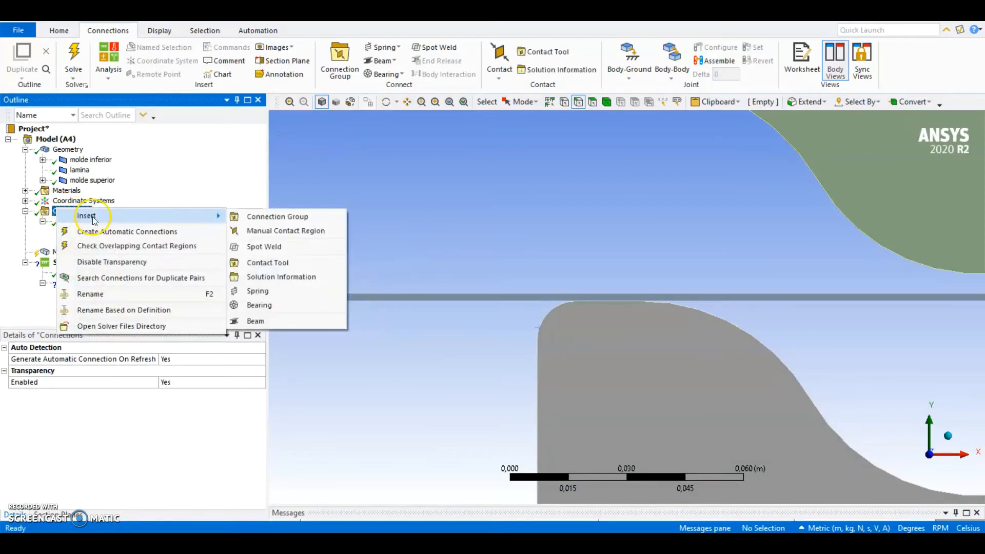
pyautogui.click(269, 264)
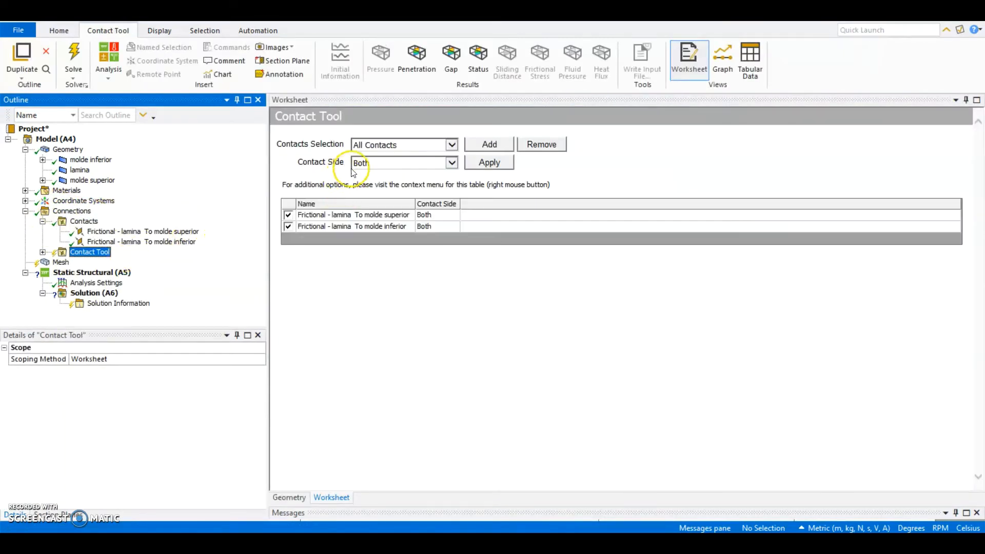
pyautogui.click(451, 145)
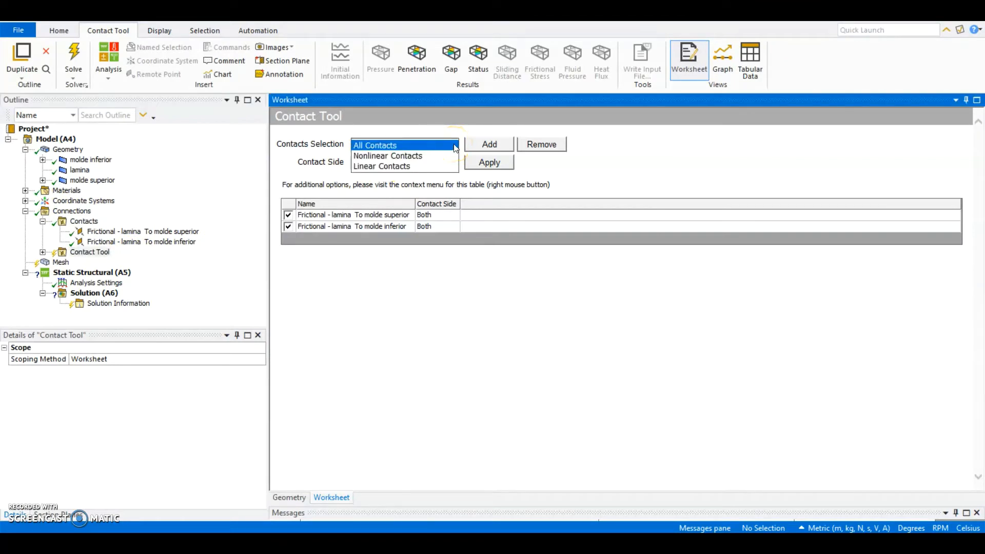
pyautogui.click(455, 147)
pyautogui.click(452, 163)
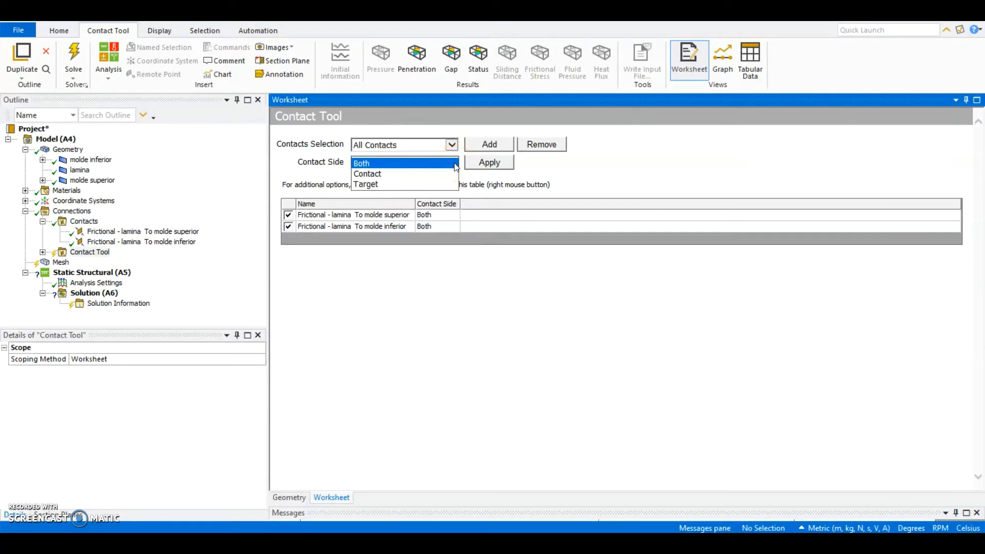
pyautogui.click(455, 165)
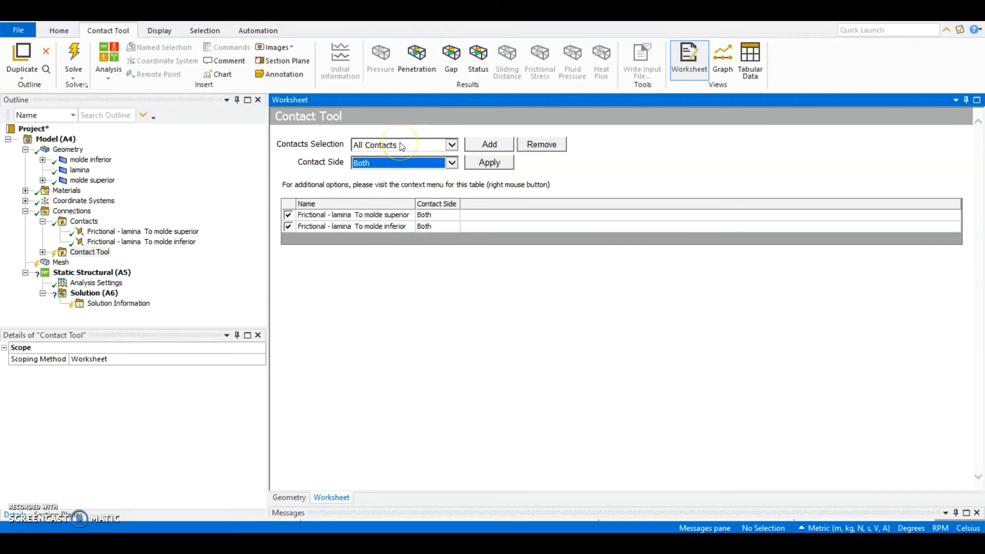
# Generate the initial contact results for the Contact Tool
pyautogui.rightClick(86, 253)
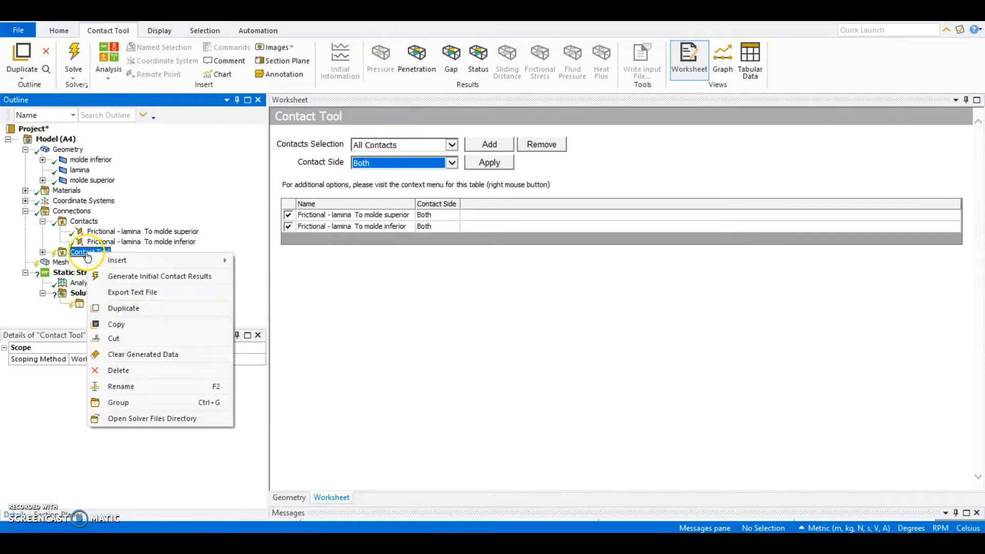
pyautogui.click(138, 279)
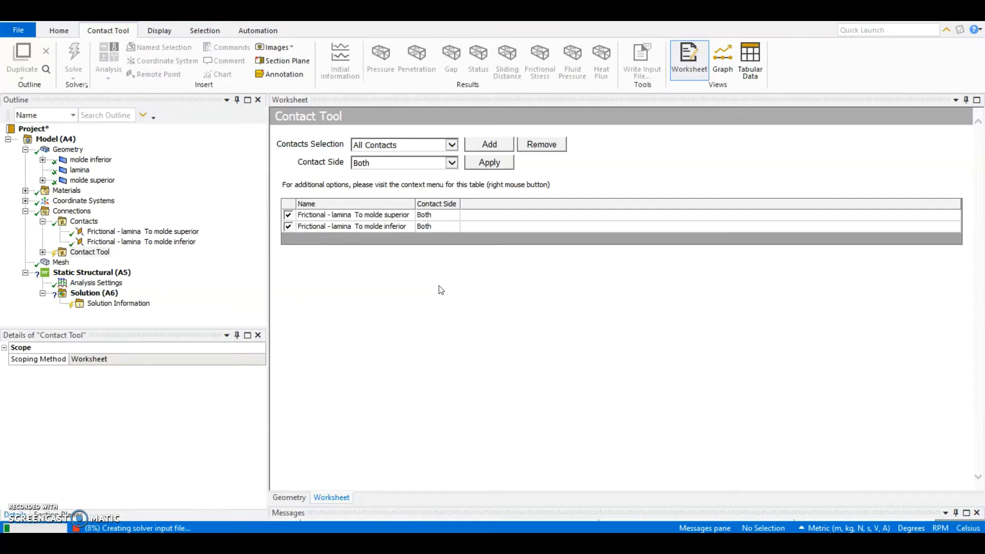
pyautogui.click(425, 297)
pyautogui.click(93, 253)
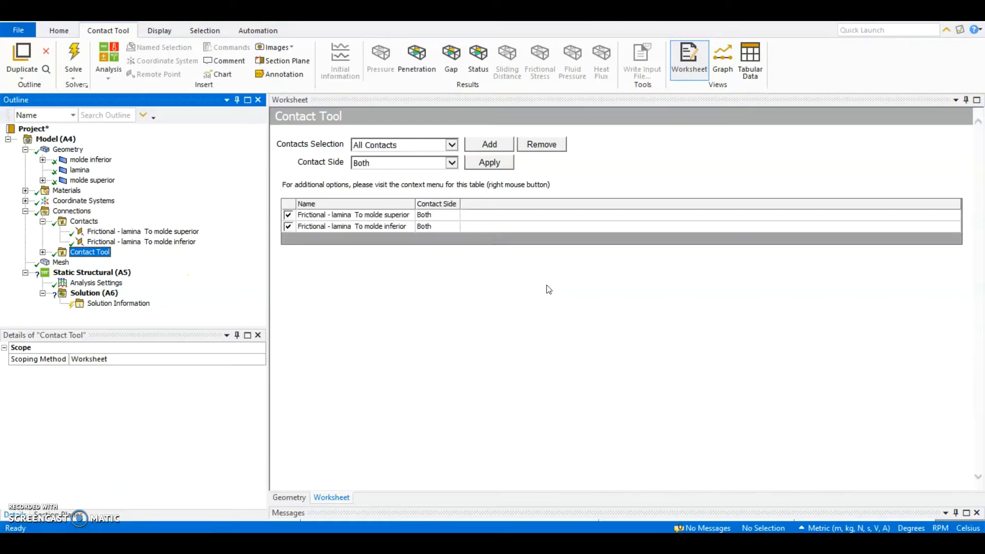
# Open the Contact Tool's Initial Information and check the status, penetration, gap and pinball of both frictional contacts
pyautogui.click(424, 216)
pyautogui.click(106, 251)
pyautogui.click(43, 252)
pyautogui.click(90, 262)
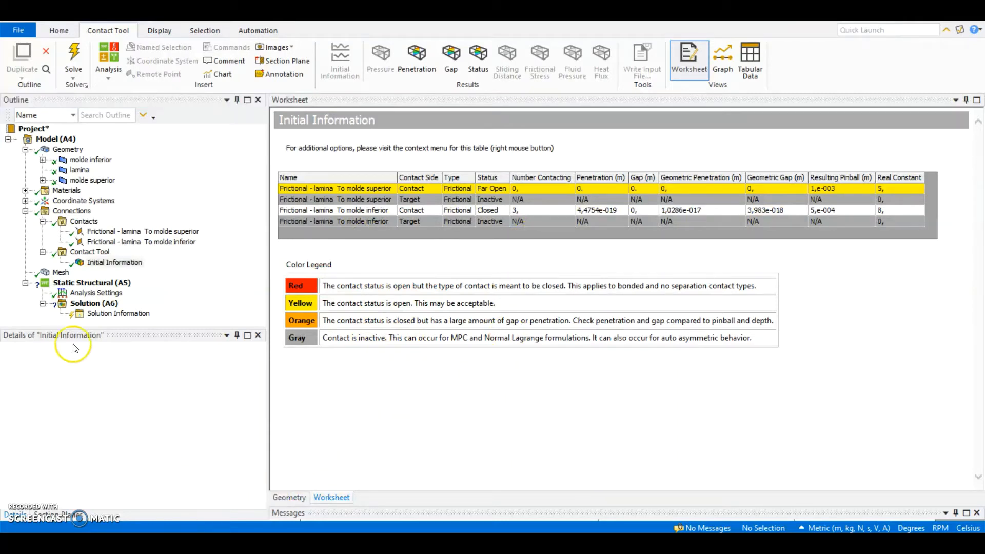
# Clear the generated mesh data and confirm the removal
pyautogui.click(63, 274)
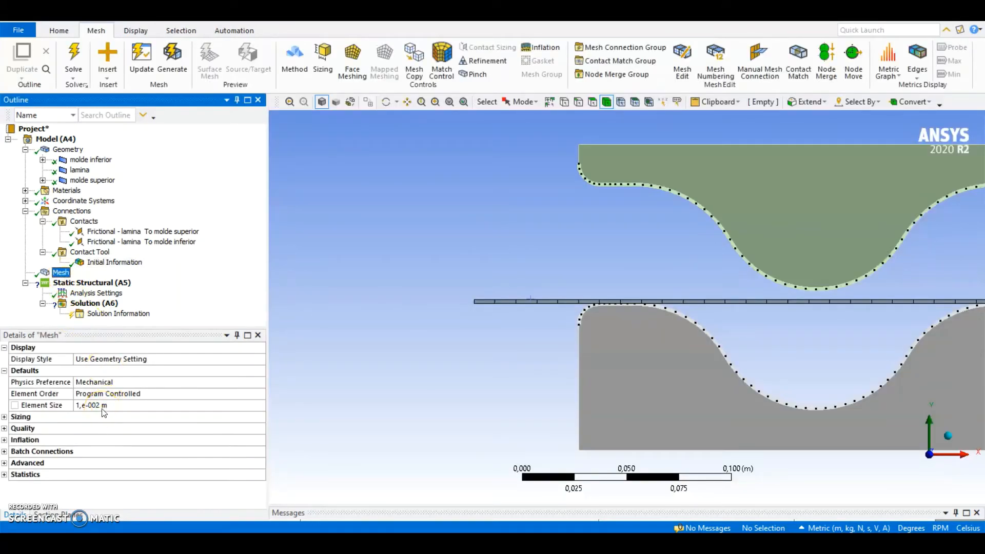
pyautogui.click(110, 395)
pyautogui.rightClick(59, 272)
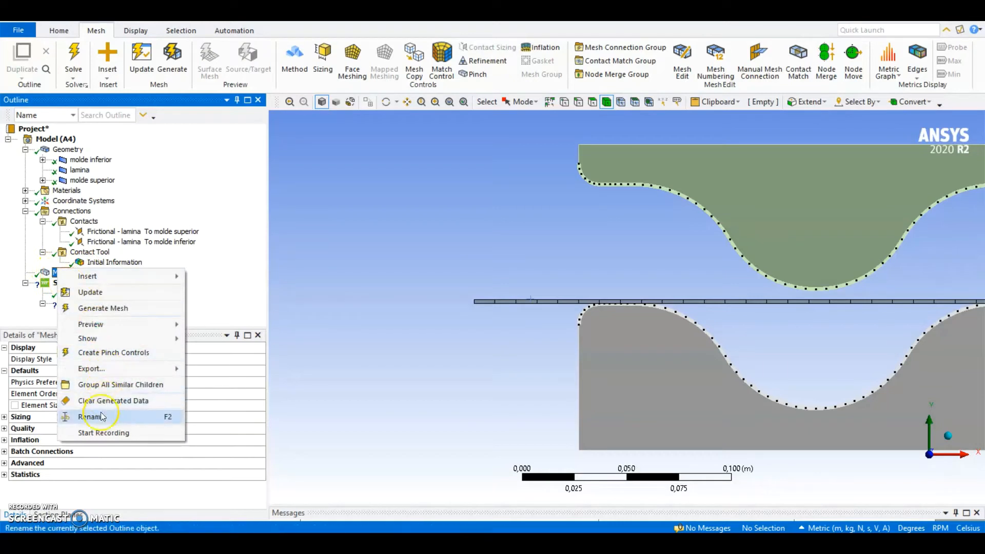
pyautogui.click(117, 400)
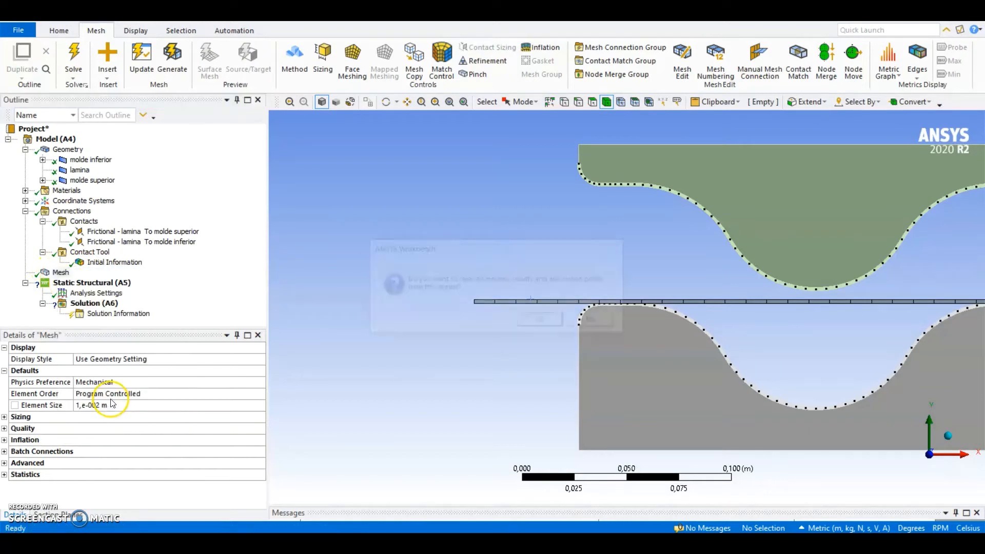
pyautogui.click(544, 322)
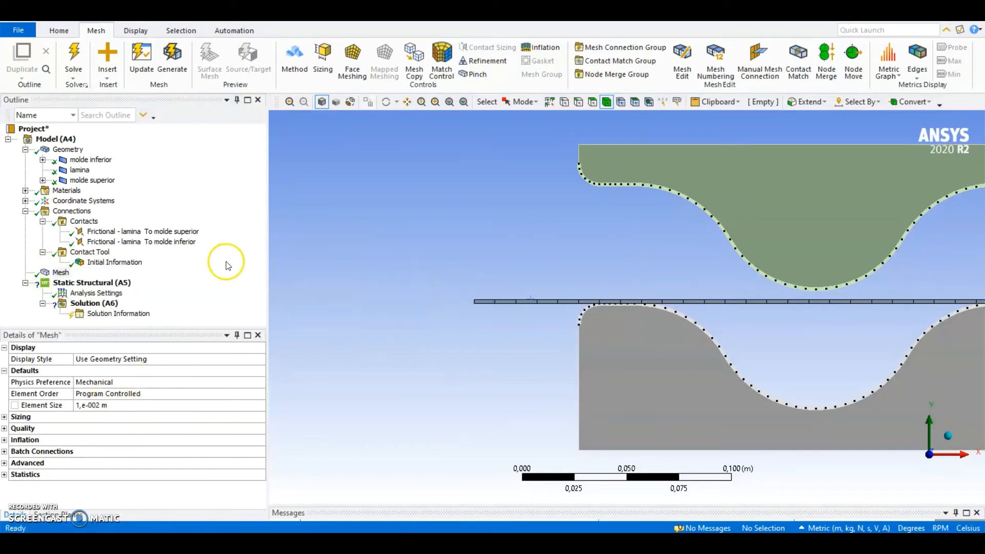
# Add a body sizing control on the sheet body with an element size of 0,001 m
pyautogui.click(62, 276)
pyautogui.click(312, 53)
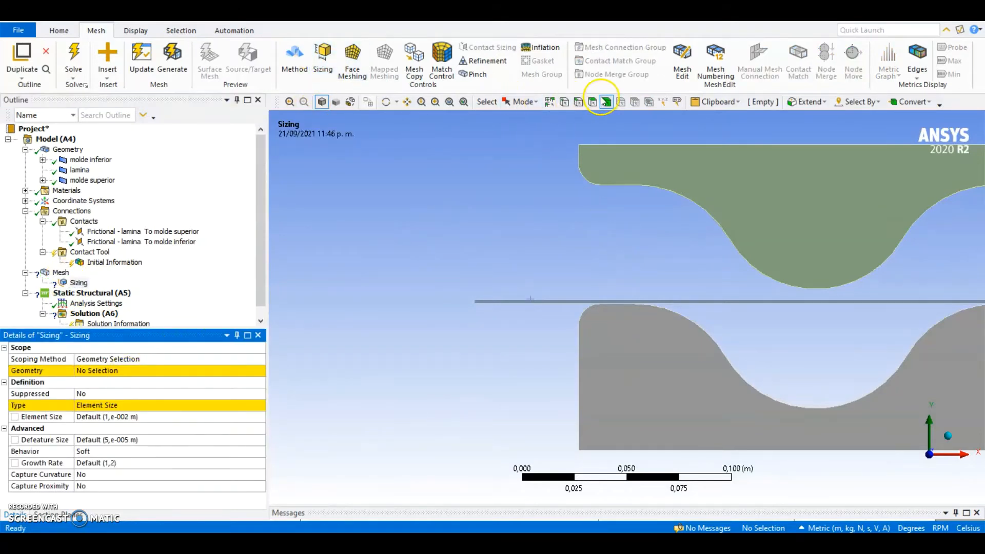
pyautogui.click(533, 301)
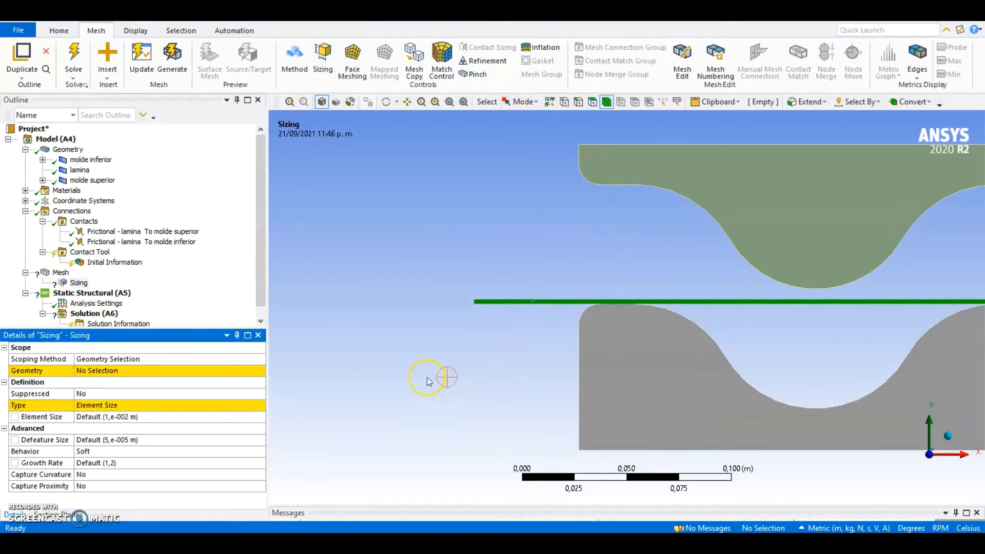
pyautogui.click(164, 371)
pyautogui.click(143, 370)
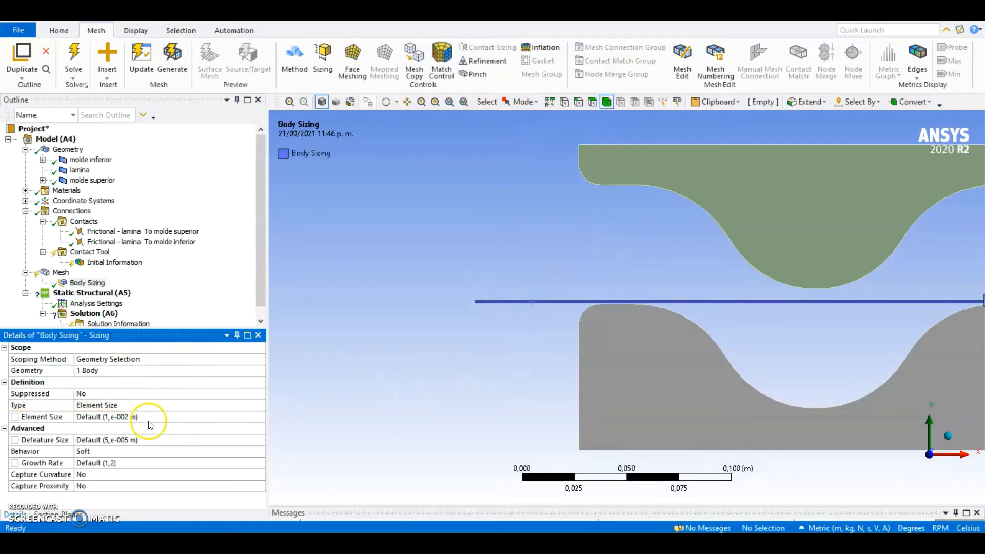
pyautogui.click(135, 418)
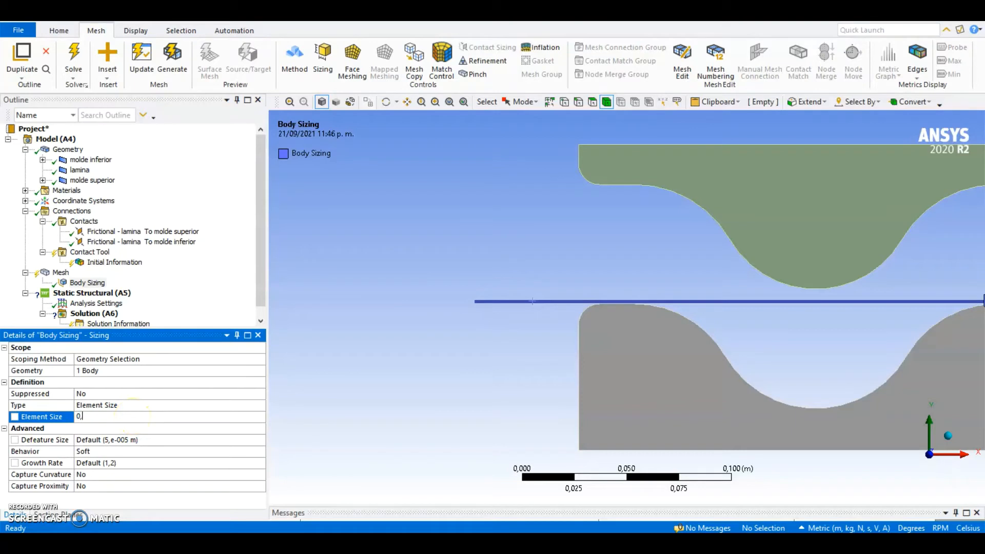
pyautogui.write('0,001')
pyautogui.press('Return')
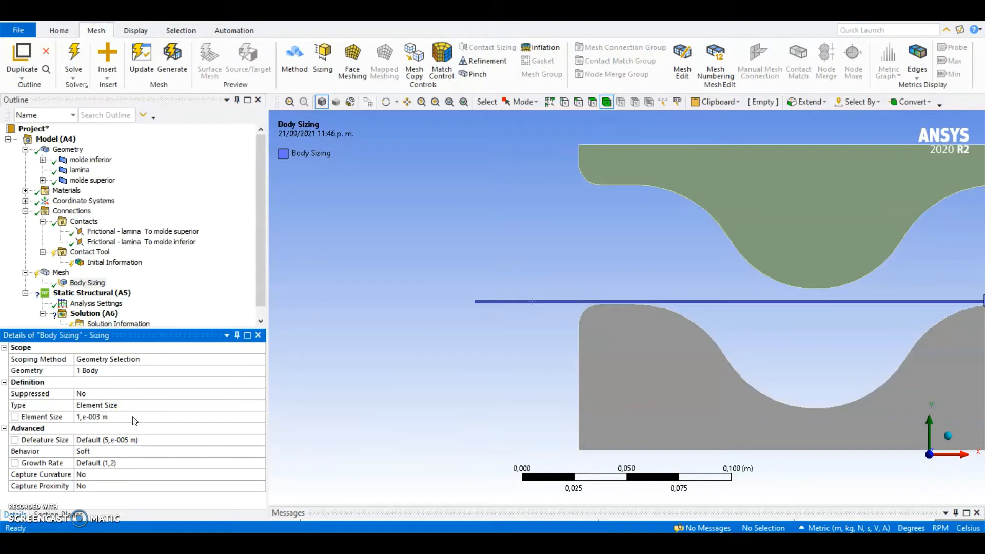
# Apply a Face Meshing control to the sheet's face and update the mesh
pyautogui.click(352, 59)
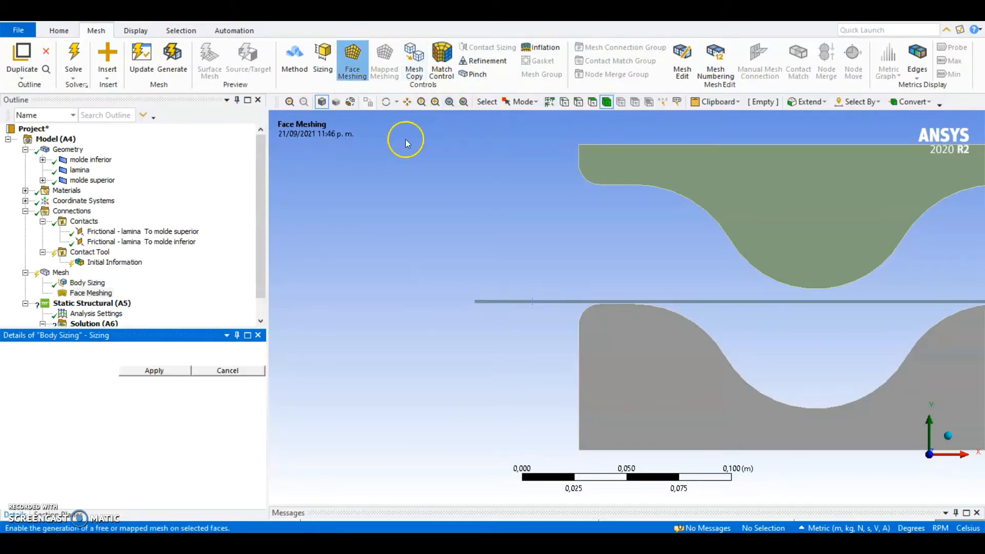
pyautogui.click(511, 300)
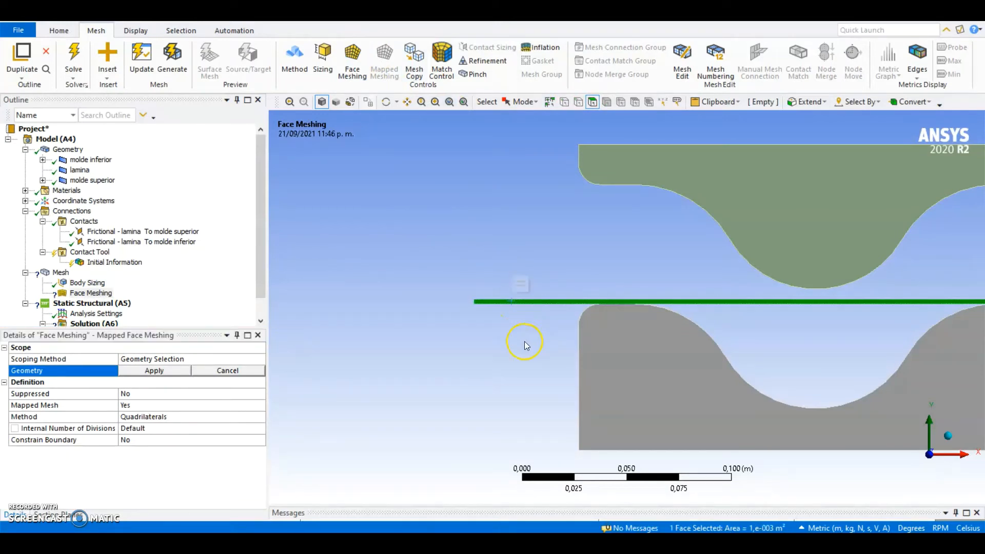
pyautogui.click(156, 372)
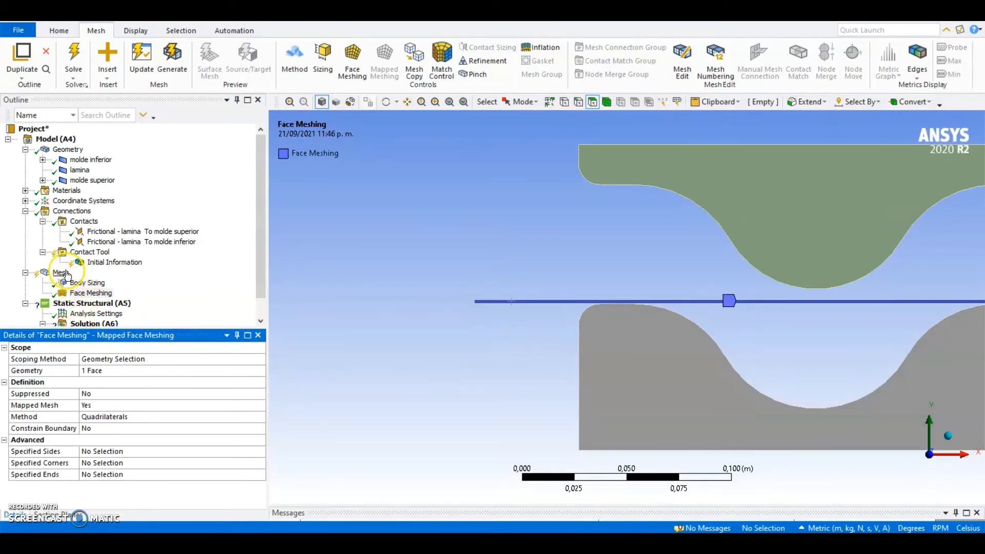
pyautogui.click(61, 272)
pyautogui.click(140, 67)
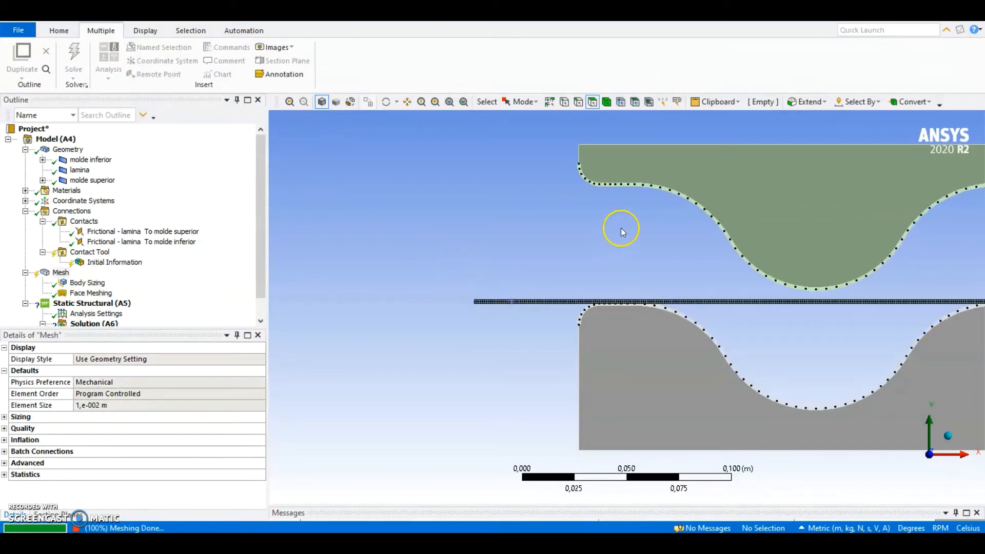
# Examine the refined sheet mesh and the meshed contact edges of both dies along the whole model
pyautogui.scroll(3, 590, 280)
pyautogui.scroll(3, 518, 332)
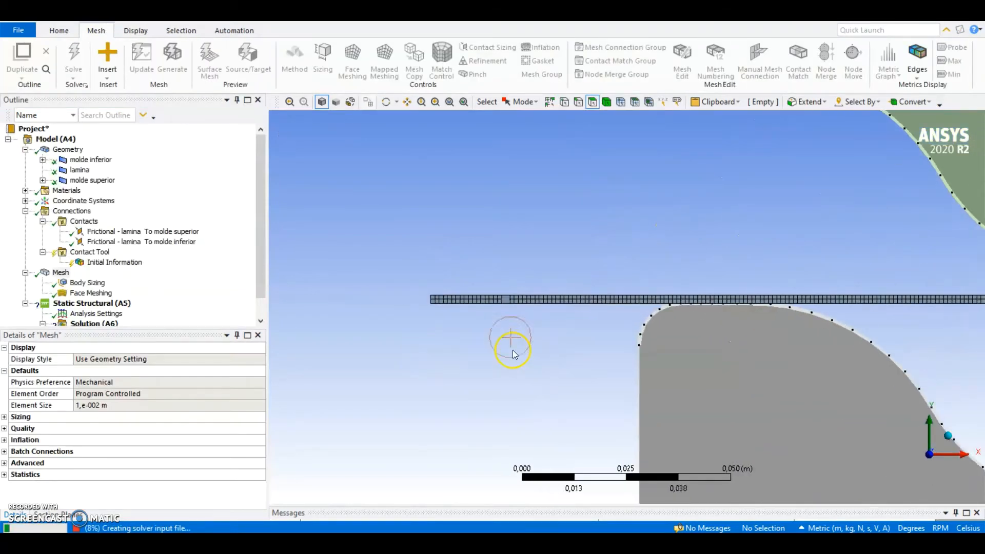
pyautogui.keyDown('ctrl'); pyautogui.moveTo(425, 310); pyautogui.dragTo(598, 312, button='middle'); pyautogui.keyUp('ctrl')
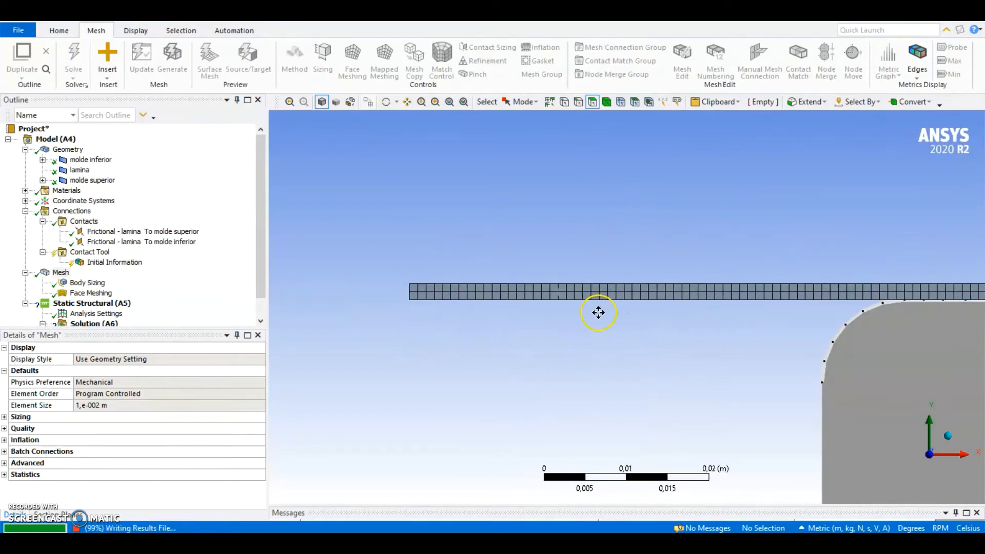
pyautogui.scroll(-4, 600, 315)
pyautogui.keyDown('ctrl'); pyautogui.moveTo(709, 369); pyautogui.dragTo(553, 375, button='middle'); pyautogui.keyUp('ctrl')
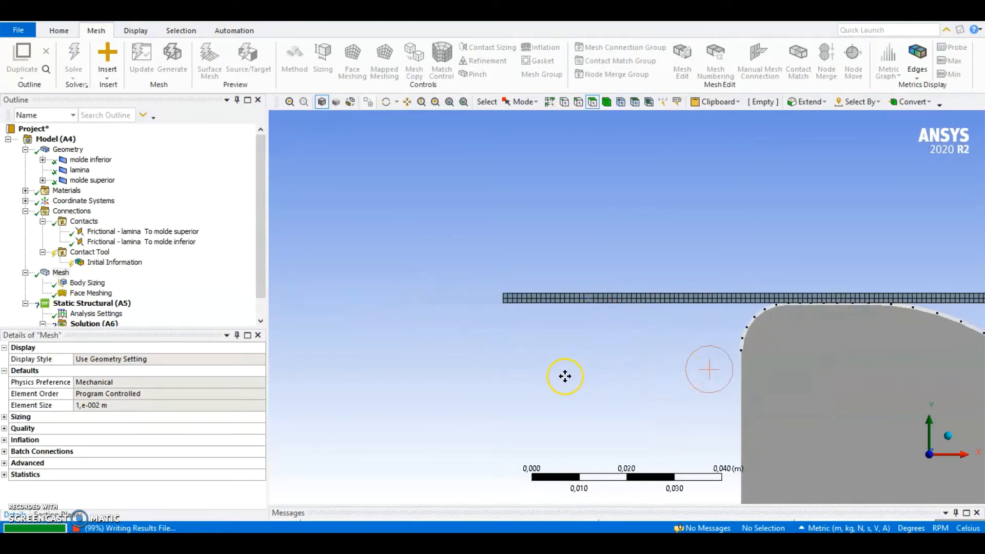
pyautogui.scroll(-6, 779, 387)
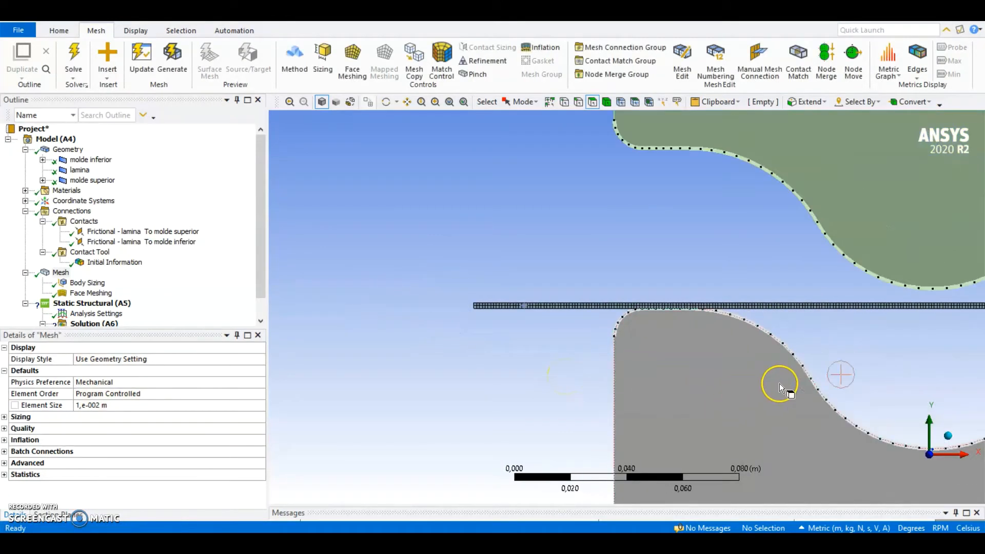
pyautogui.keyDown('ctrl'); pyautogui.moveTo(850, 367); pyautogui.dragTo(598, 369, button='middle'); pyautogui.keyUp('ctrl')
pyautogui.scroll(-1, 632, 349)
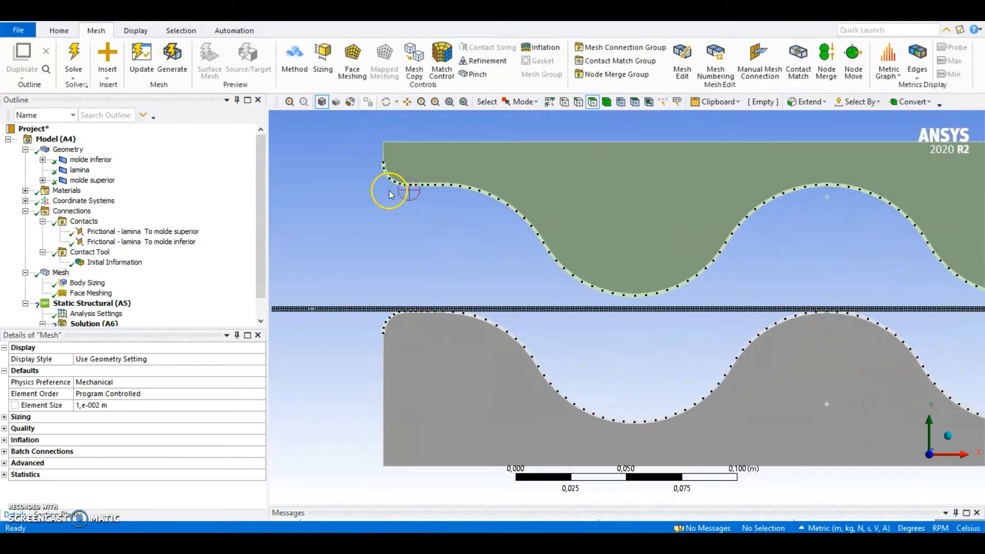
pyautogui.keyDown('ctrl'); pyautogui.moveTo(754, 275); pyautogui.dragTo(599, 276, button='middle'); pyautogui.keyUp('ctrl')
pyautogui.scroll(-4, 598, 270)
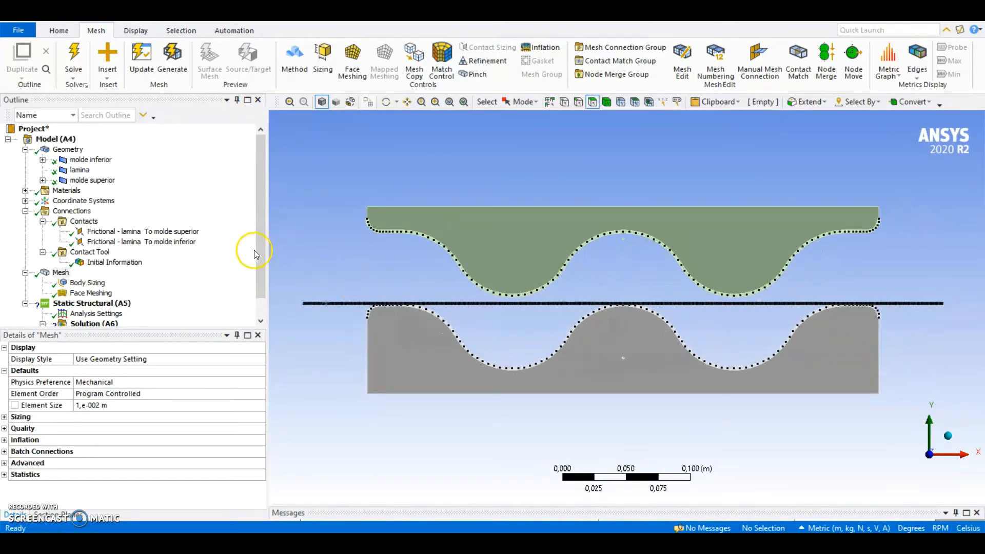
# Set the number of steps to 10 in the static structural Analysis Settings
pyautogui.moveTo(254, 250); pyautogui.dragTo(263, 287)
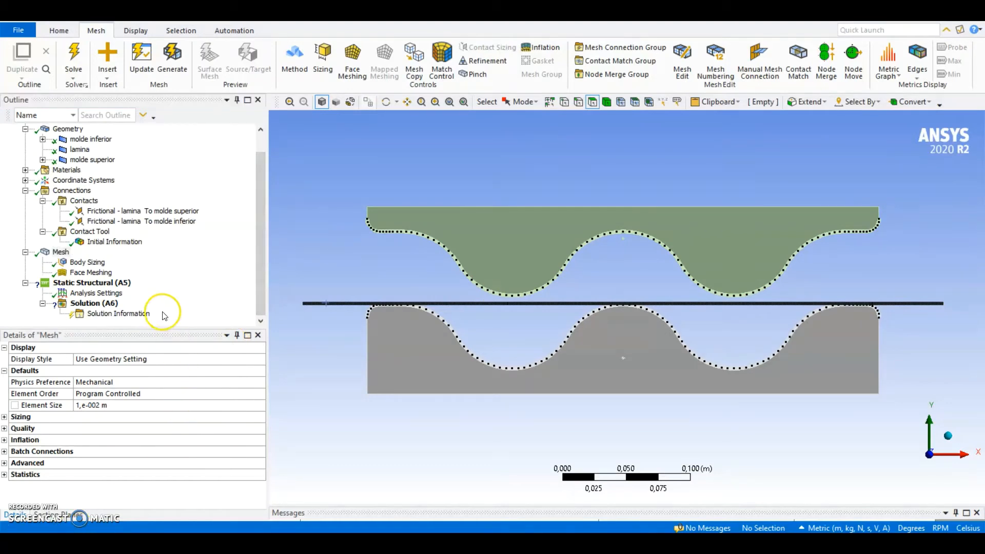
pyautogui.click(80, 283)
pyautogui.click(86, 294)
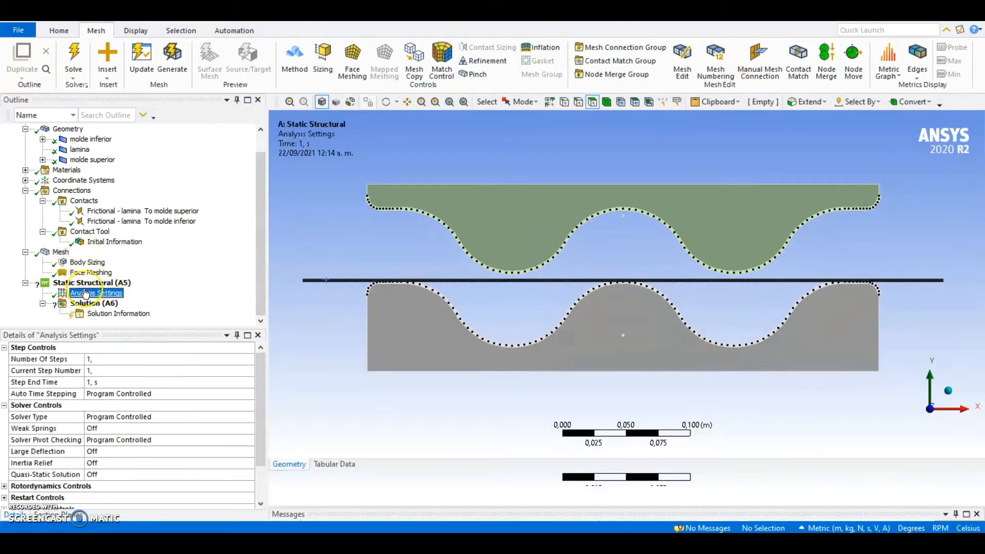
pyautogui.click(111, 359)
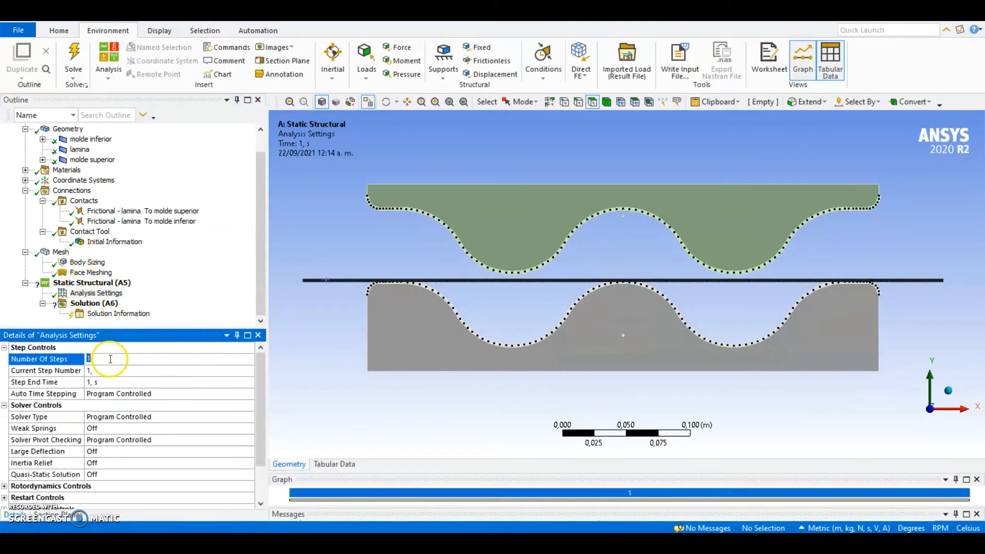
pyautogui.write('0')
pyautogui.press('Return')
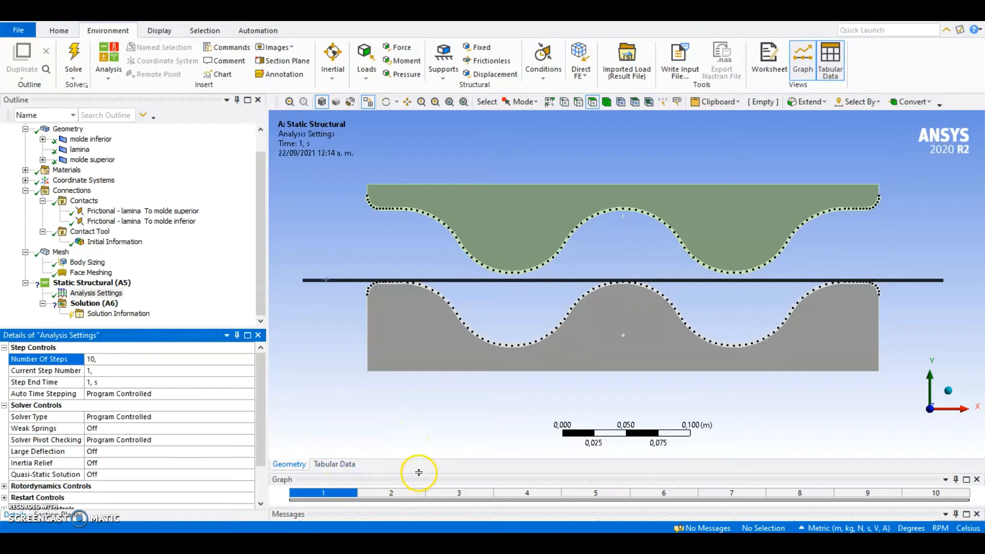
# Show the step table beside an enlarged time graph and set the end times of steps 1–5 to 0,2; 0,4; 0,6; 0,8 and 1 s
pyautogui.moveTo(419, 472); pyautogui.dragTo(418, 440)
pyautogui.click(333, 432)
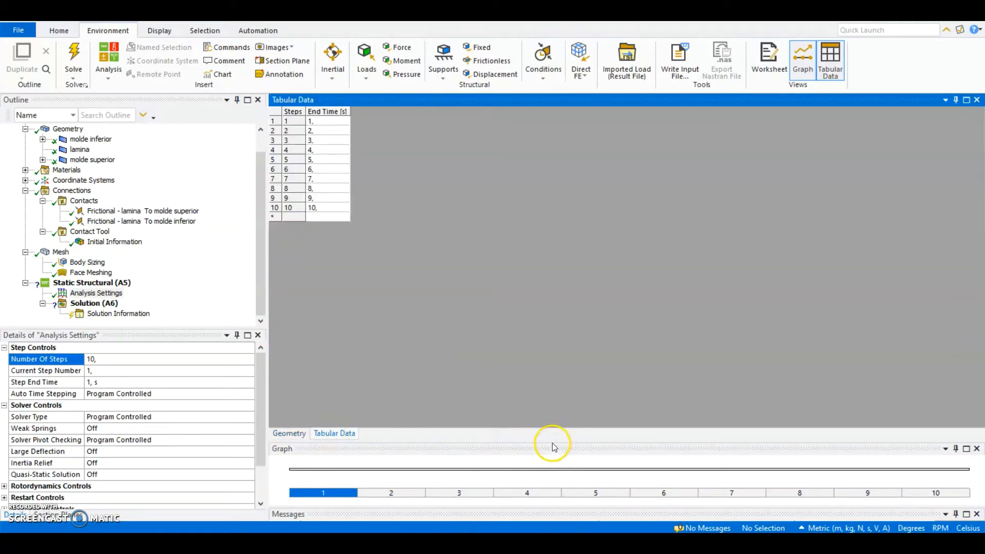
pyautogui.moveTo(554, 447); pyautogui.dragTo(549, 393)
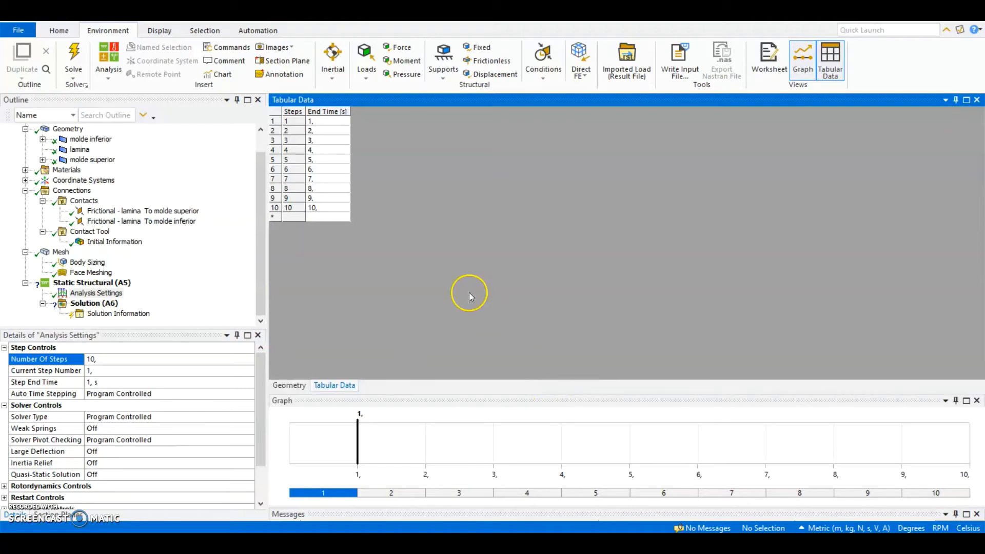
pyautogui.click(323, 124)
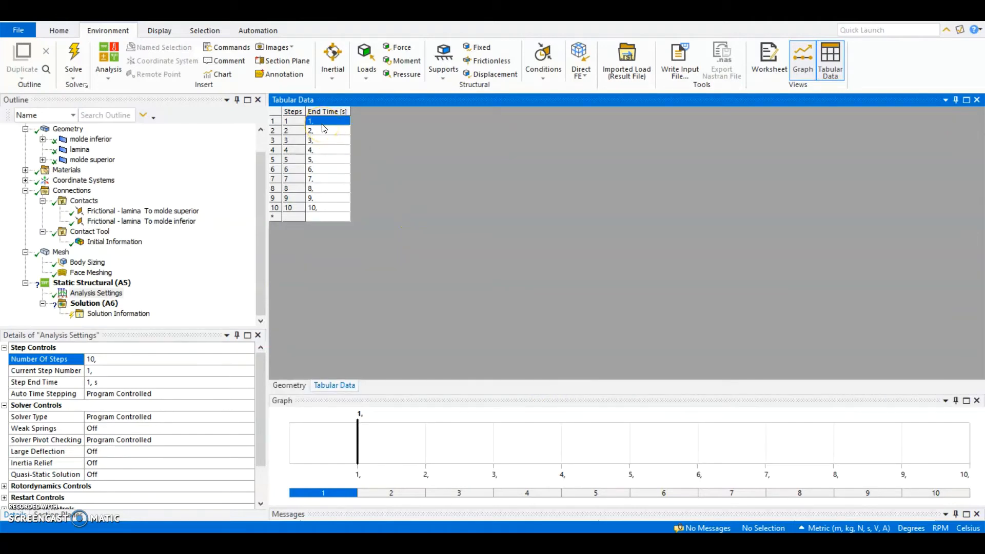
pyautogui.write('0,2')
pyautogui.press('Return')
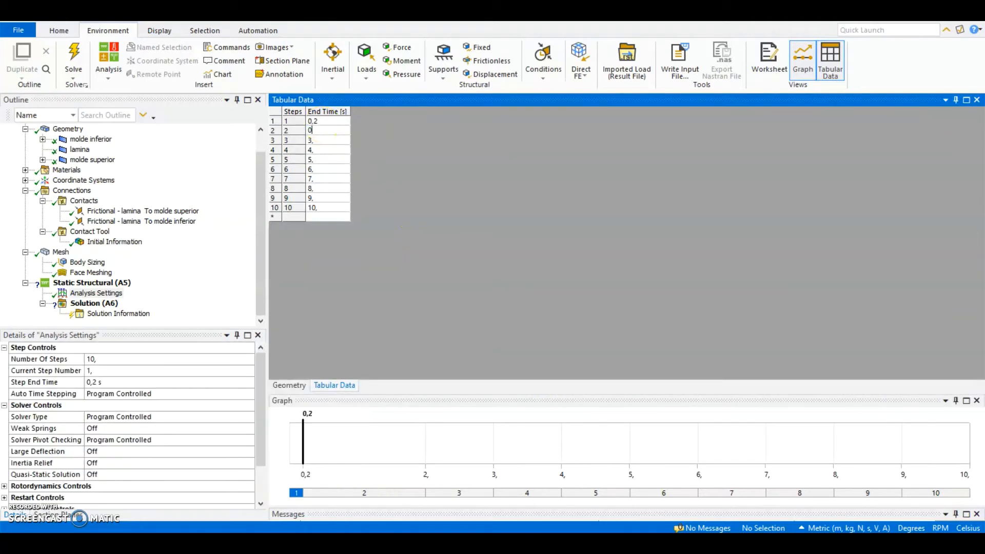
pyautogui.write('0,4')
pyautogui.press('Return')
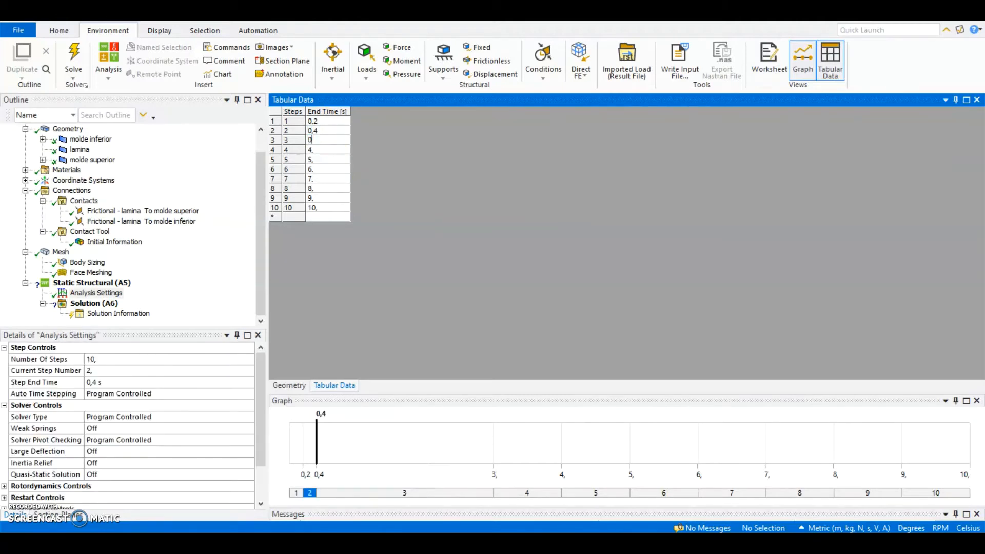
pyautogui.write('0,6')
pyautogui.press('Return')
pyautogui.write('0,')
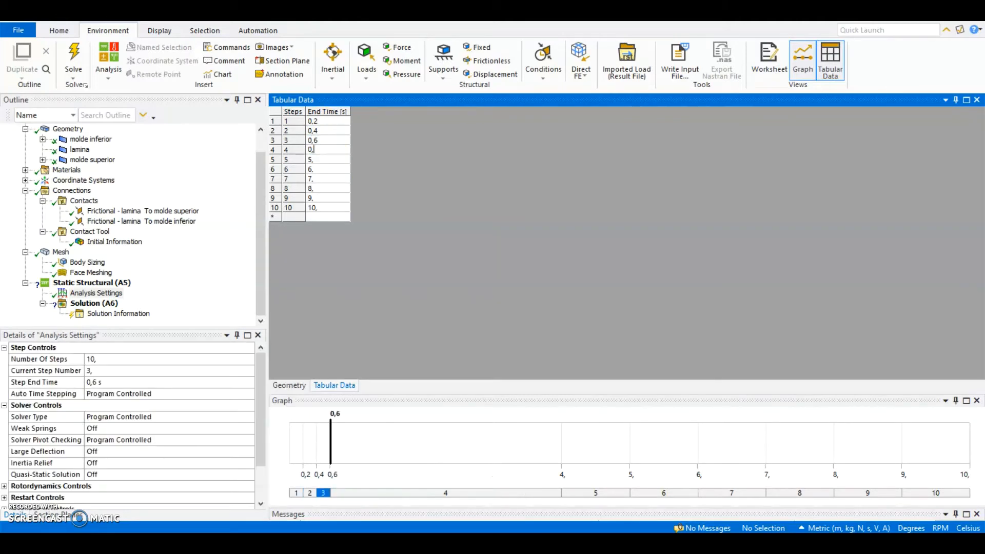
pyautogui.press('Return')
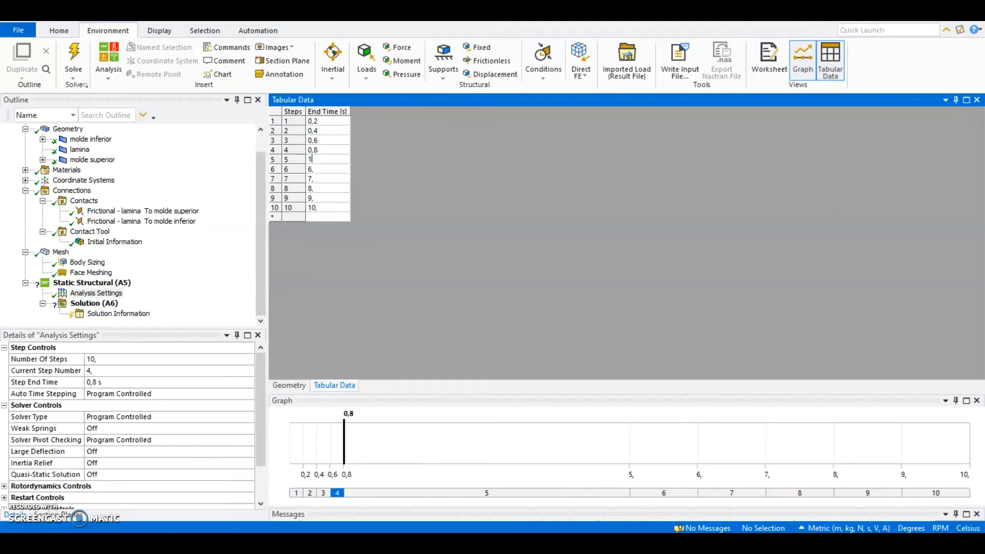
pyautogui.press('Return')
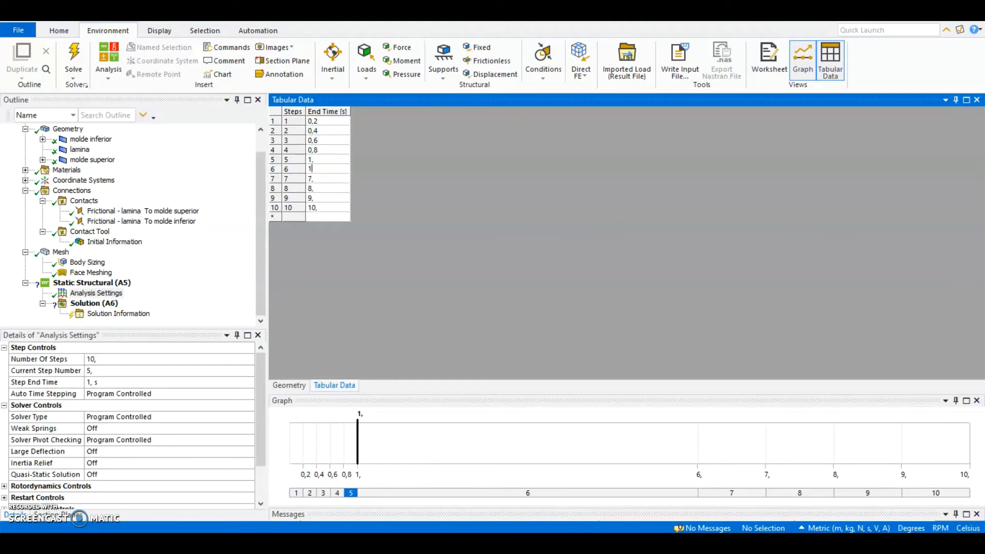
# Set the end times of steps 6 to 10 to 1,2; 1,4; 1,6; 1,8 and 2 s
pyautogui.press('Return')
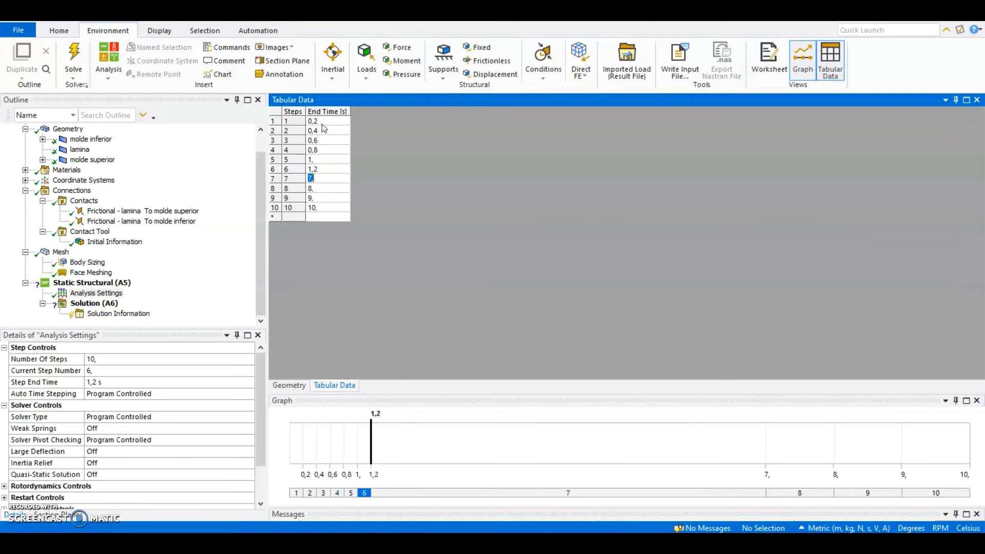
pyautogui.press('Return')
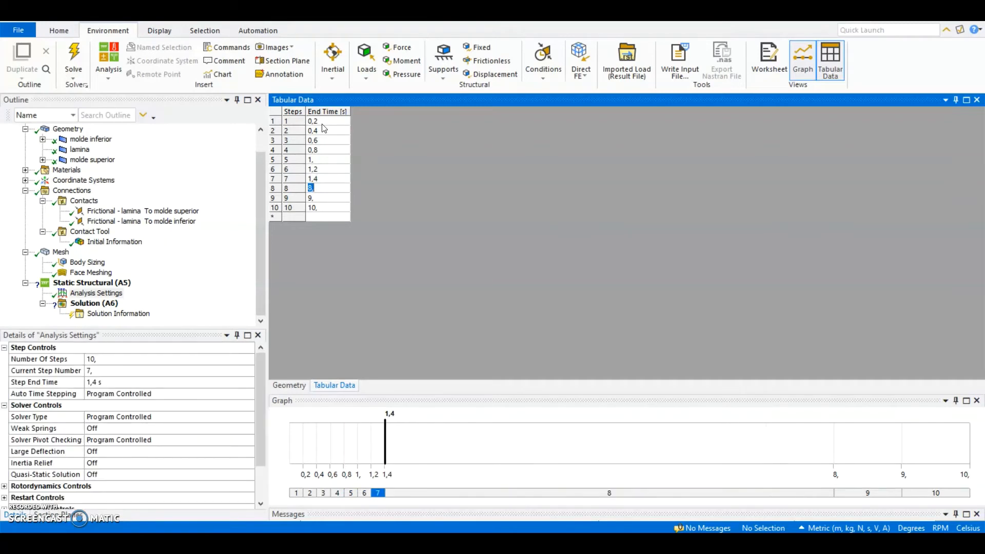
pyautogui.press('Return')
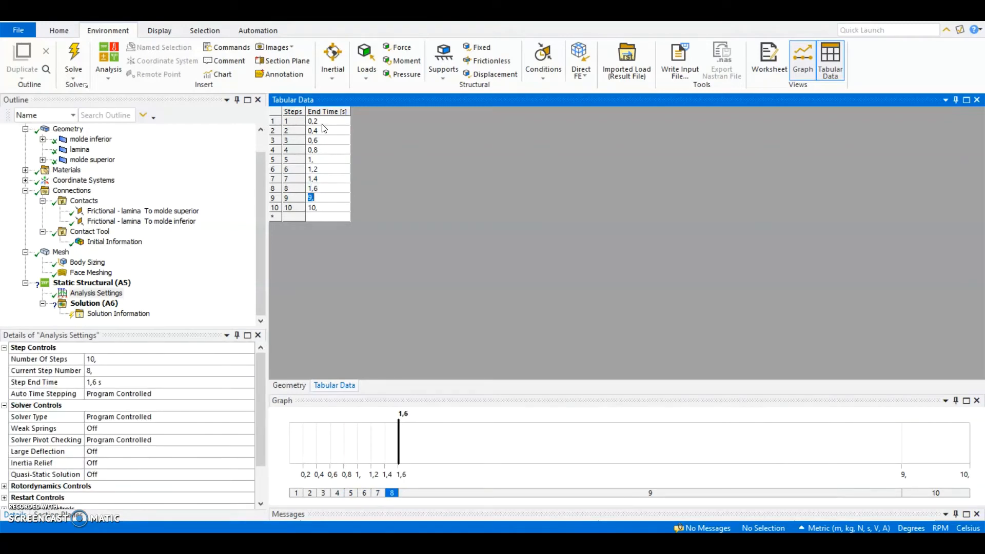
pyautogui.write('1,8')
pyautogui.press('Return')
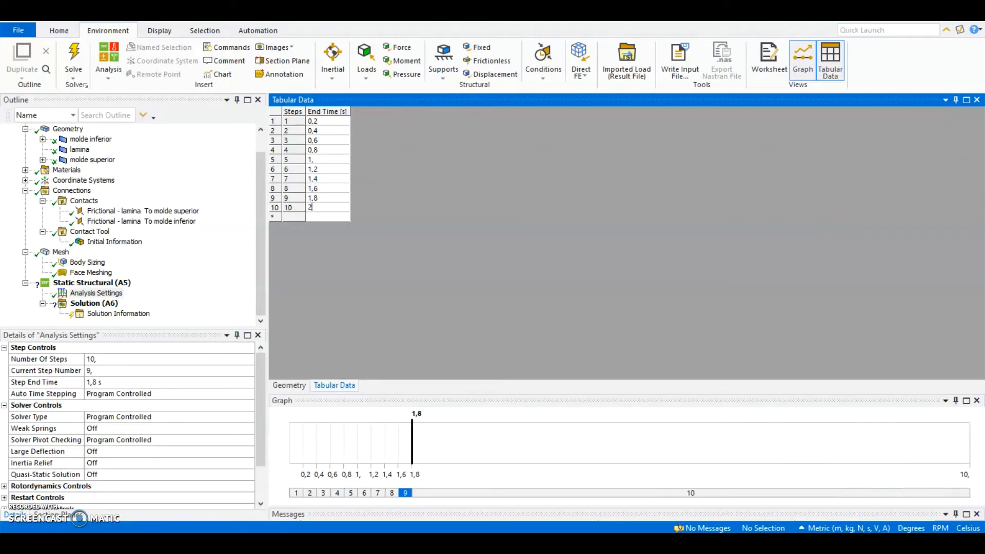
pyautogui.press('Return')
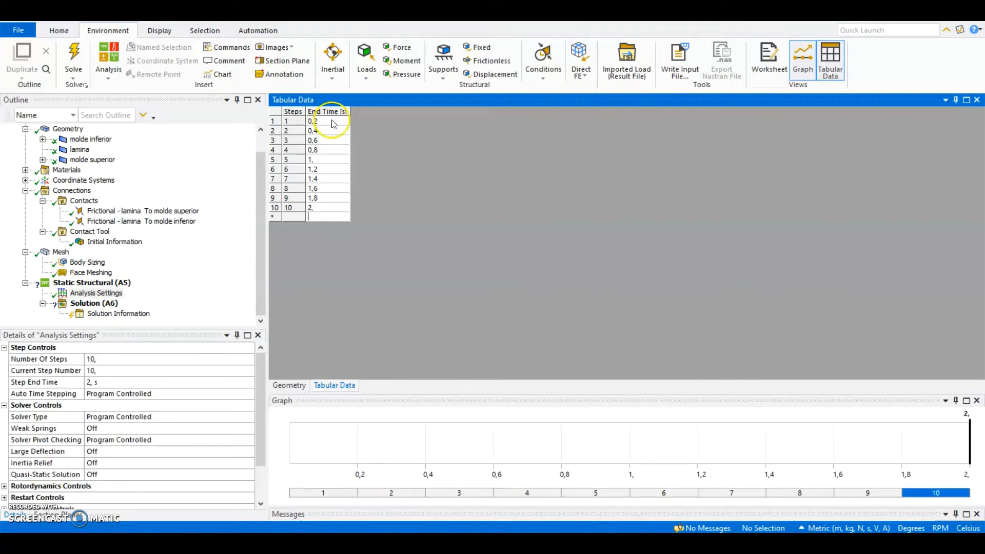
# Turn Large Deflection on in the solver controls of the Analysis Settings
pyautogui.click(128, 453)
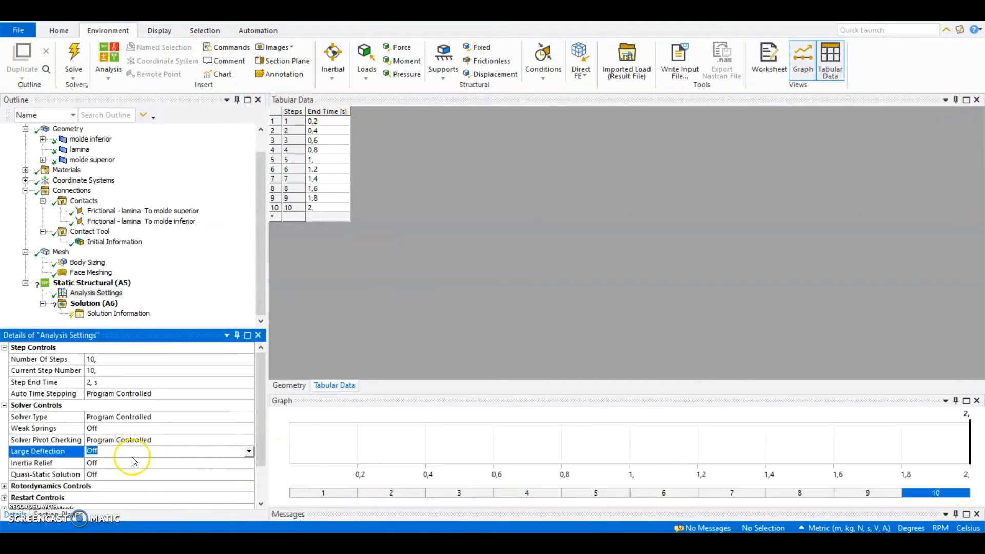
pyautogui.click(249, 451)
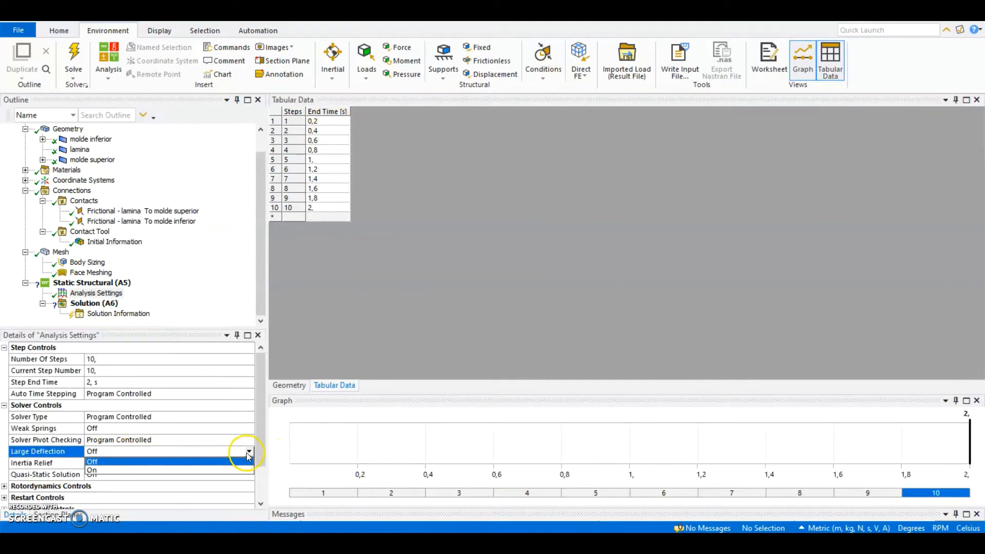
pyautogui.click(102, 470)
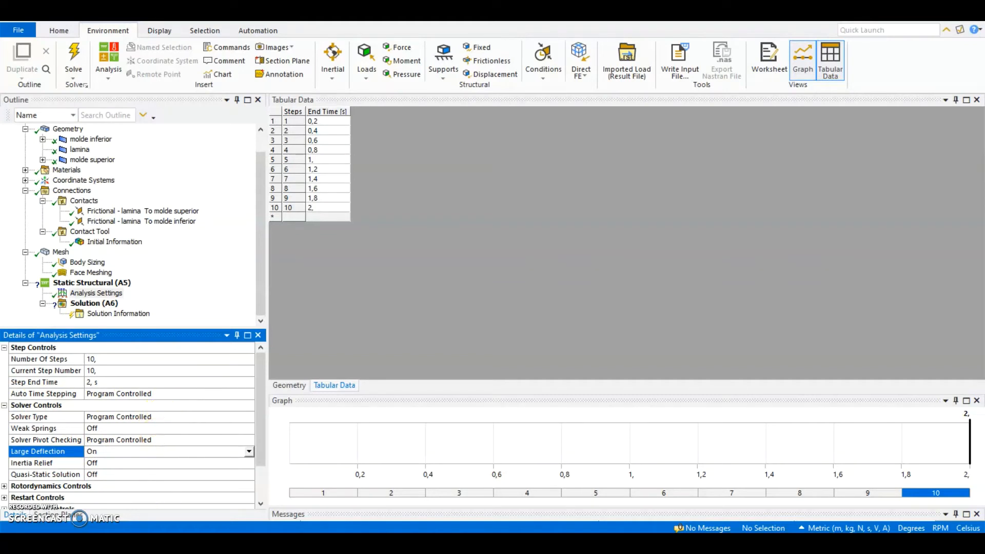
# Add a Remote Displacement support scoped to the bottom edge of the lower die
pyautogui.click(444, 71)
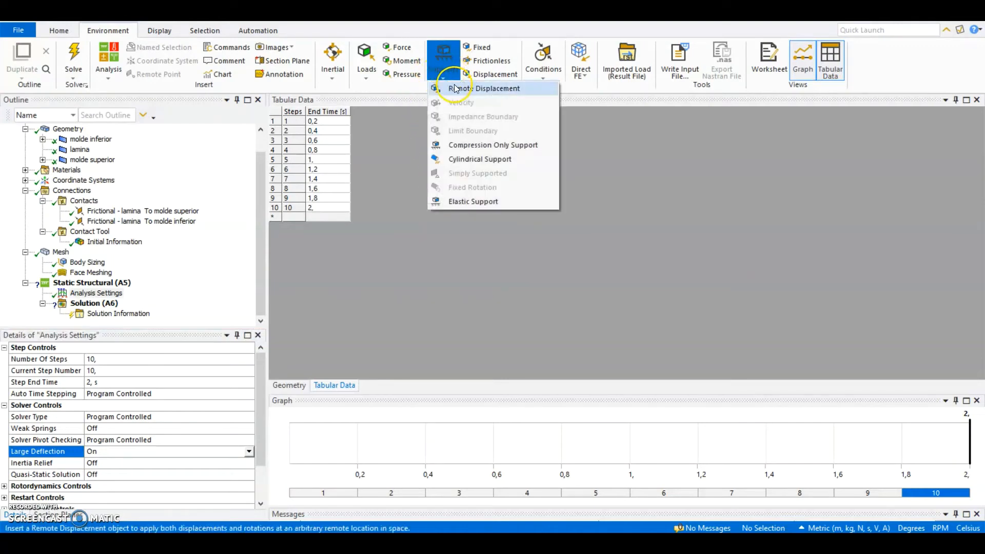
pyautogui.click(466, 90)
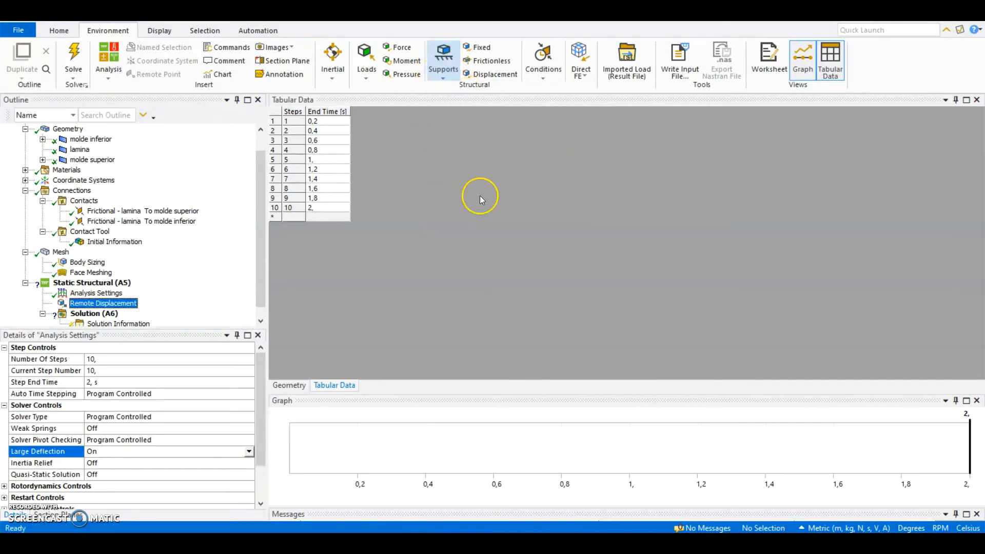
pyautogui.scroll(1, 559, 296)
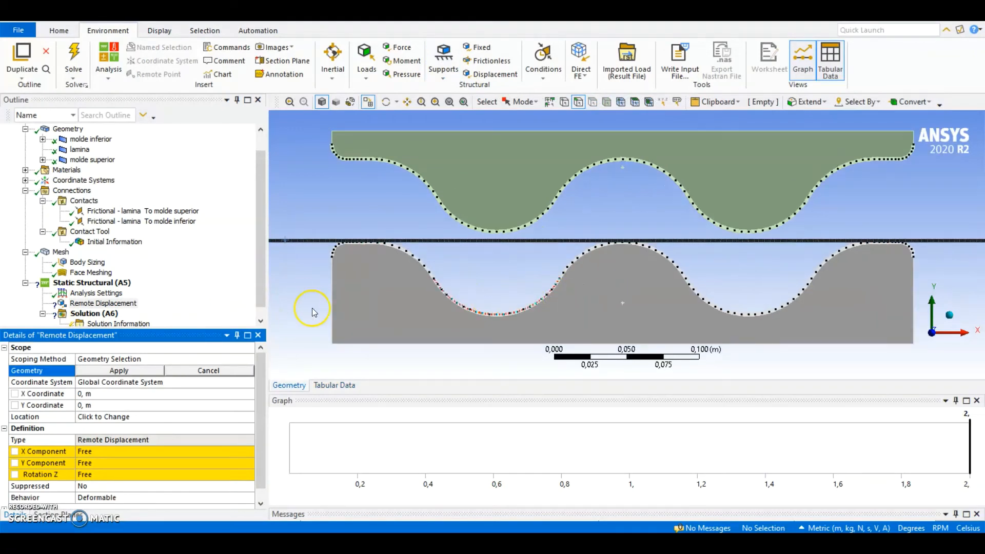
pyautogui.keyDown('ctrl'); pyautogui.moveTo(336, 307); pyautogui.dragTo(383, 291, button='middle'); pyautogui.keyUp('ctrl')
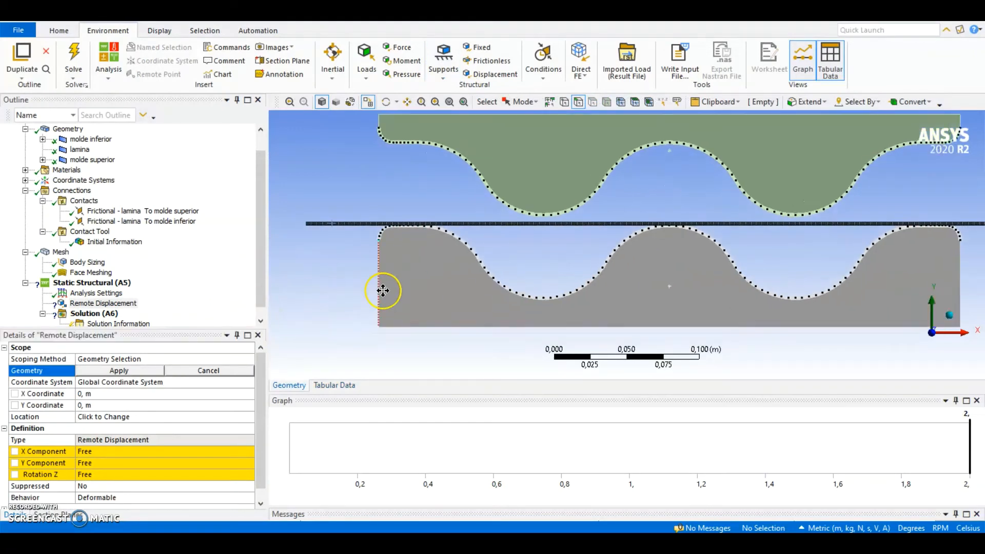
pyautogui.click(489, 328)
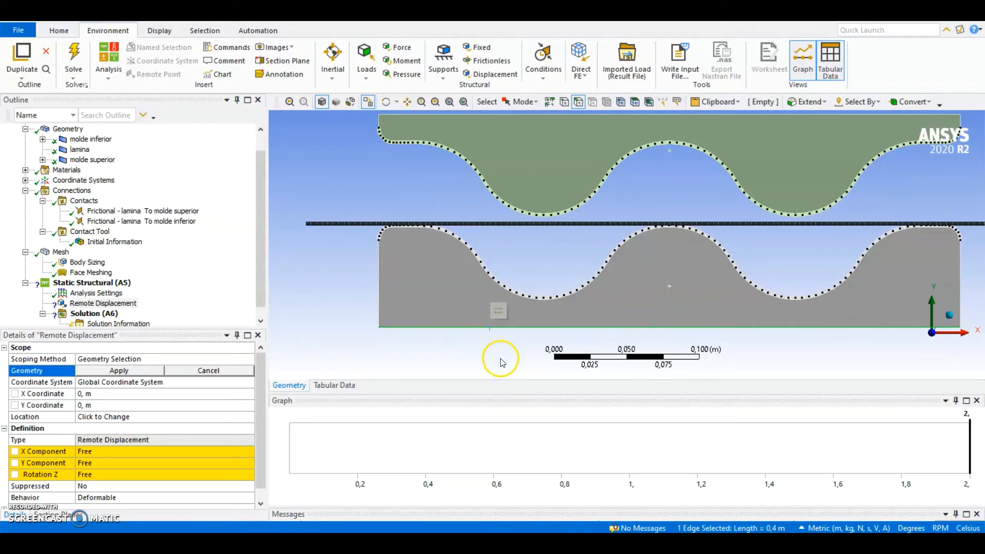
pyautogui.click(119, 371)
# Set the X Component, Y Component and Rotation Z of the lower die's remote displacement to 0
pyautogui.scroll(-1, 164, 374)
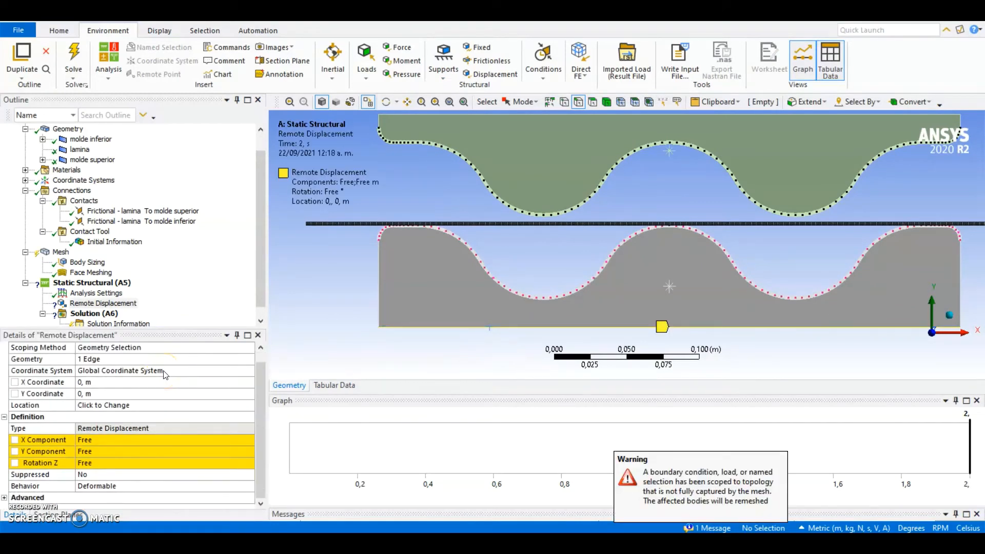
pyautogui.click(96, 466)
pyautogui.click(101, 442)
pyautogui.press('Return')
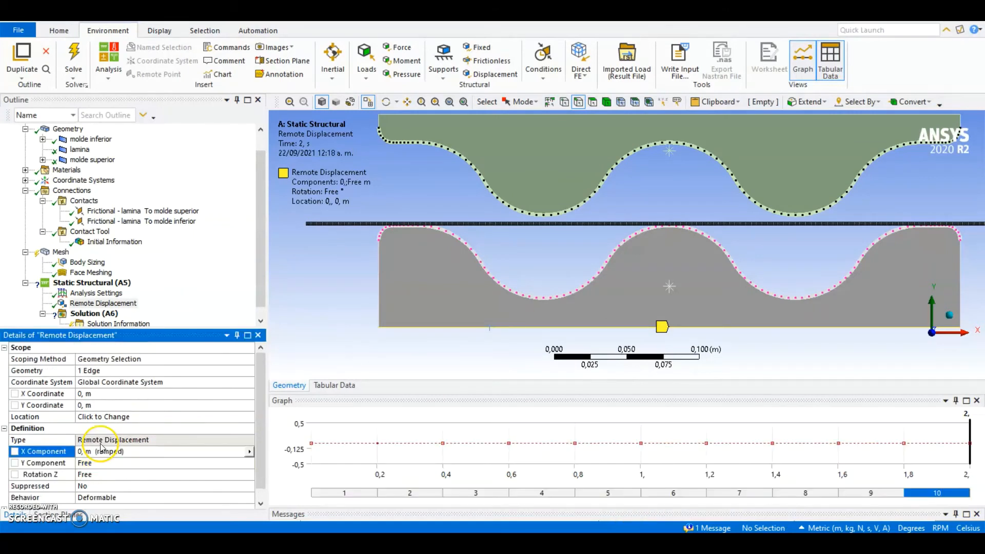
pyautogui.click(101, 462)
pyautogui.write('0')
pyautogui.press('Return')
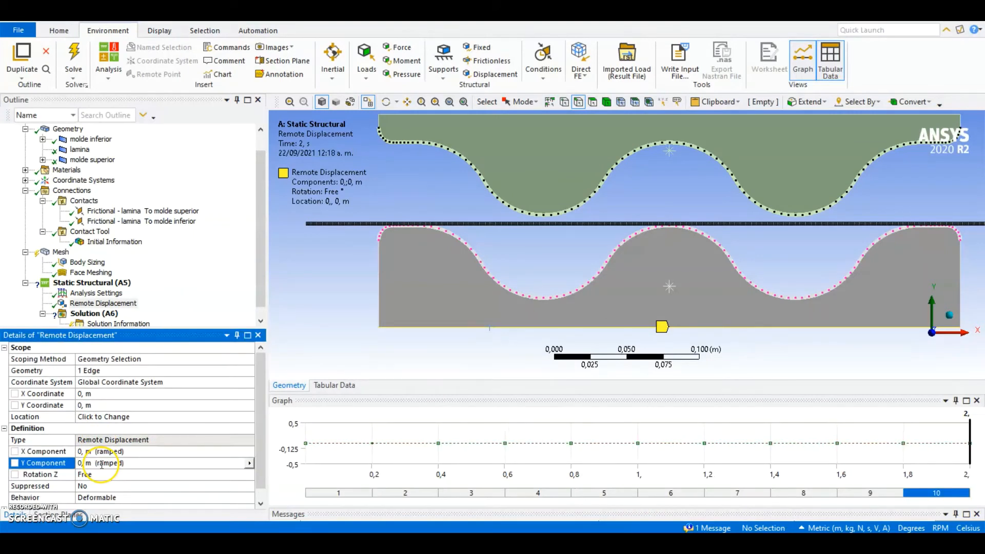
pyautogui.click(98, 474)
pyautogui.write('0')
pyautogui.press('Return')
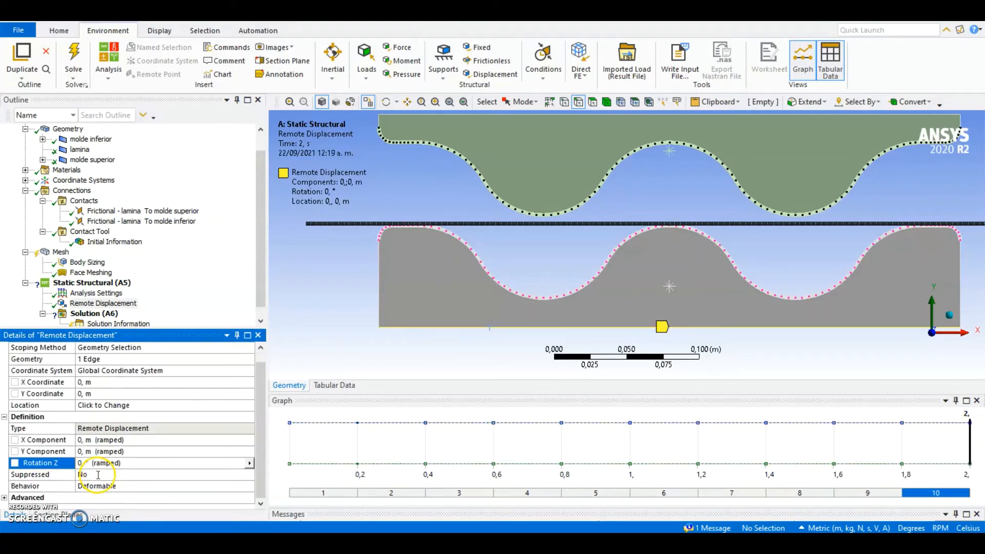
# Set the behavior of the lower die's remote displacement to Rigid
pyautogui.click(138, 487)
pyautogui.click(249, 486)
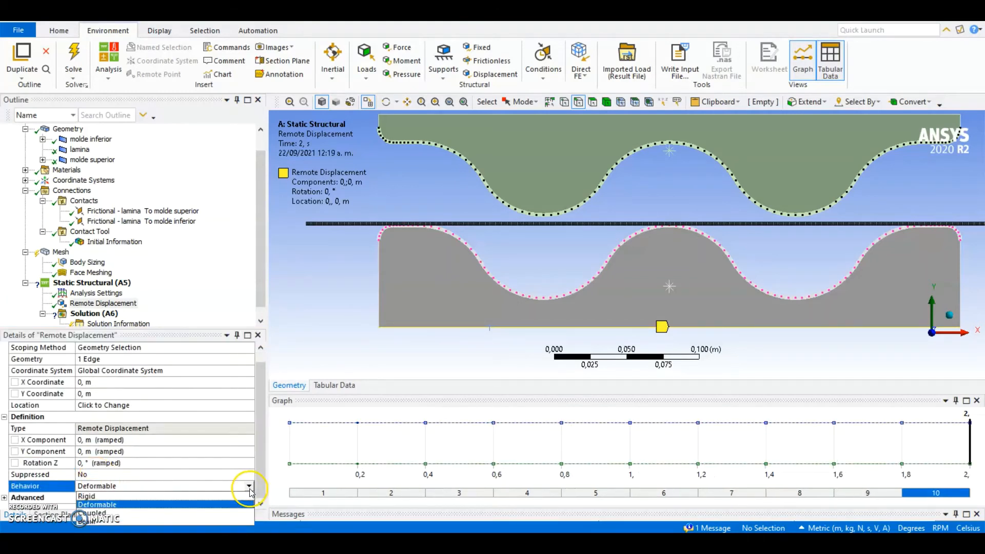
pyautogui.click(89, 497)
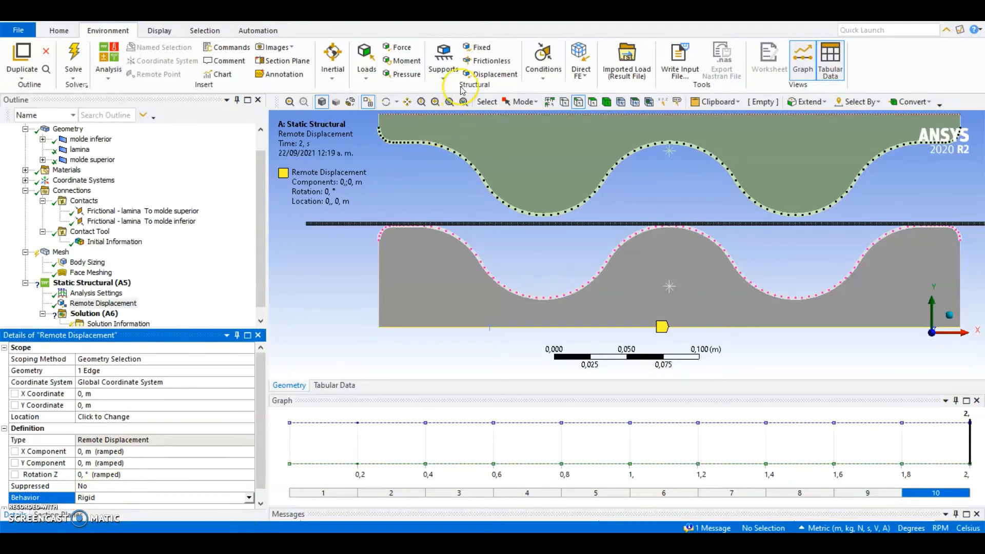
# Add a second Remote Displacement support scoped to the top edge of the upper die
pyautogui.click(443, 62)
pyautogui.click(478, 91)
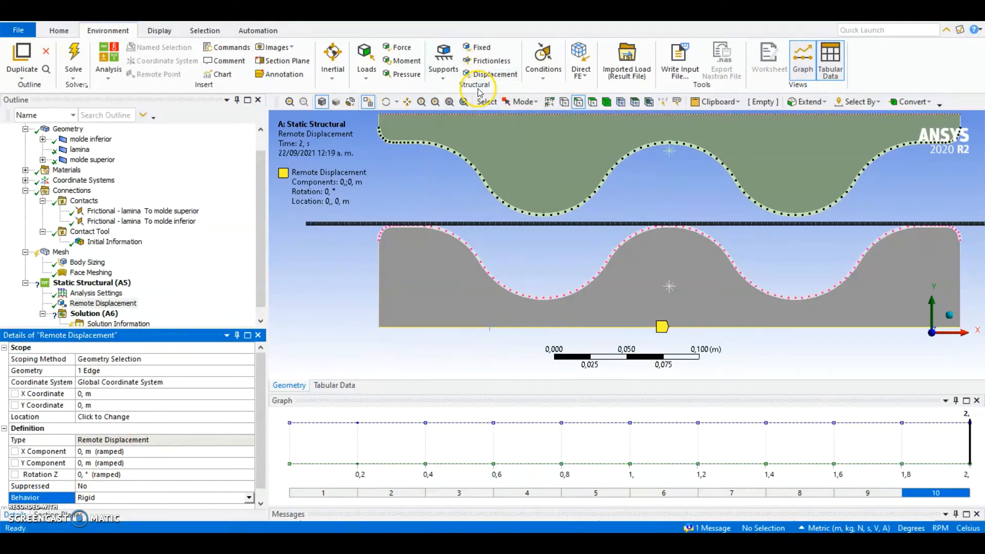
pyautogui.scroll(1, 534, 168)
pyautogui.keyDown('ctrl'); pyautogui.moveTo(535, 168); pyautogui.dragTo(554, 235, button='middle'); pyautogui.keyUp('ctrl')
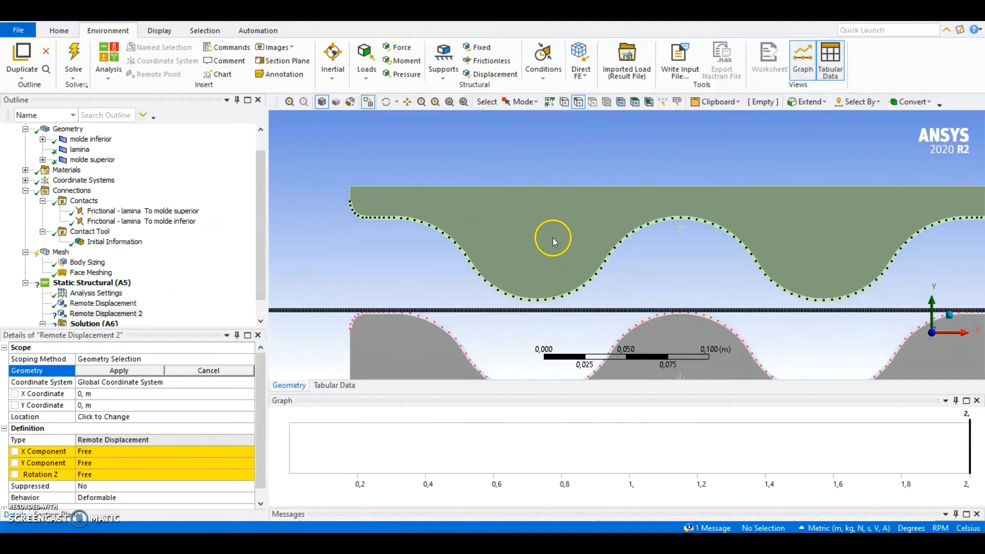
pyautogui.click(575, 186)
pyautogui.click(108, 372)
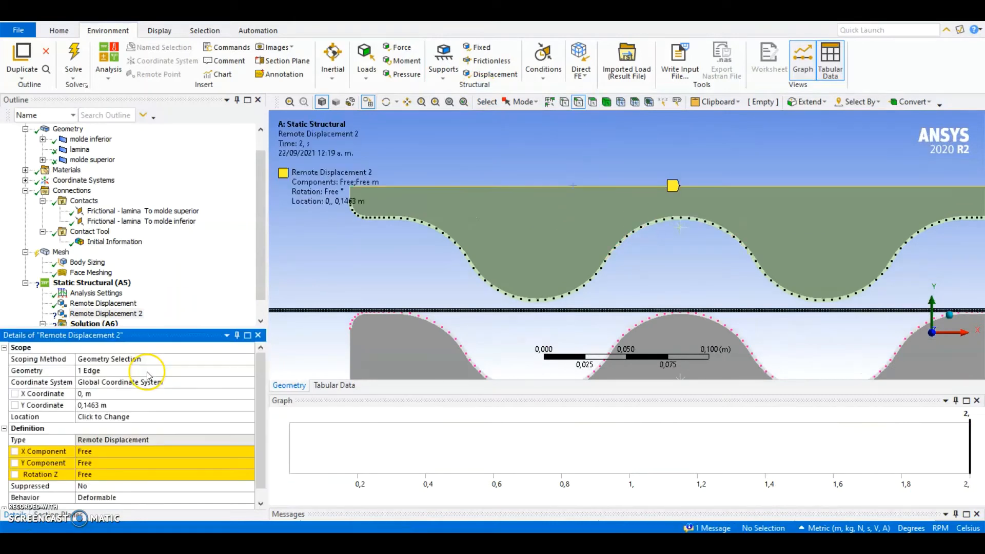
# Set the X Component and Rotation Z of the upper die's remote displacement to 0 and its behavior to Rigid
pyautogui.click(88, 441)
pyautogui.write('0')
pyautogui.press('Return')
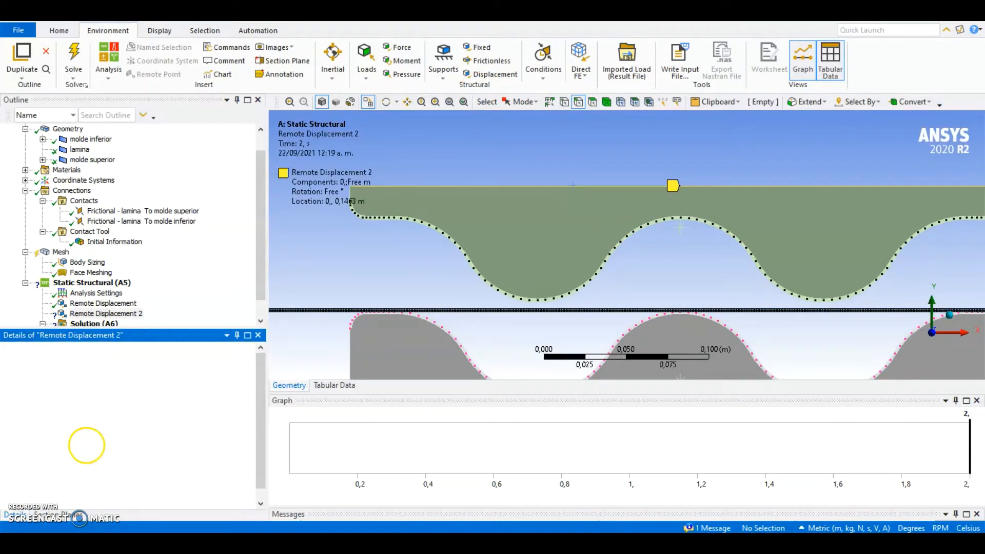
pyautogui.click(111, 475)
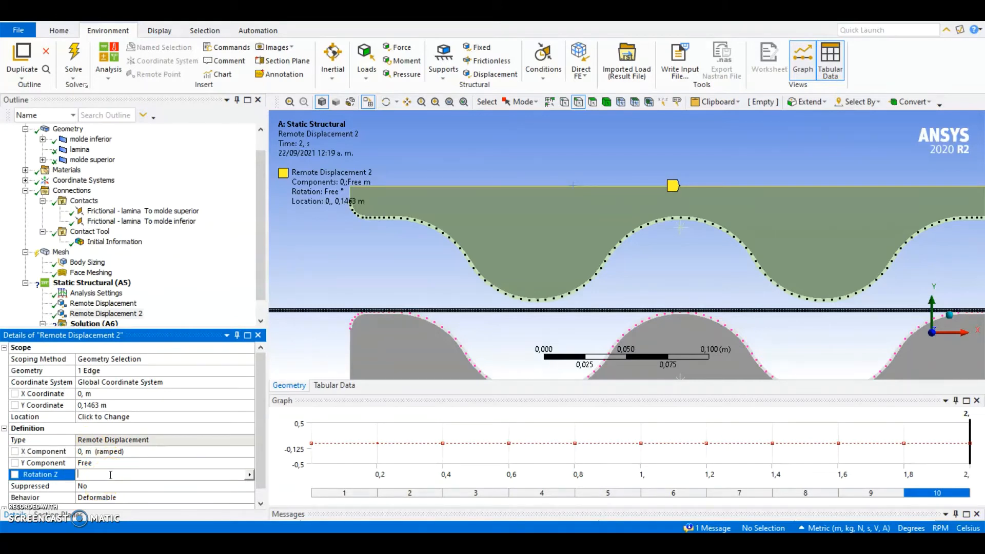
pyautogui.write('0')
pyautogui.press('Return')
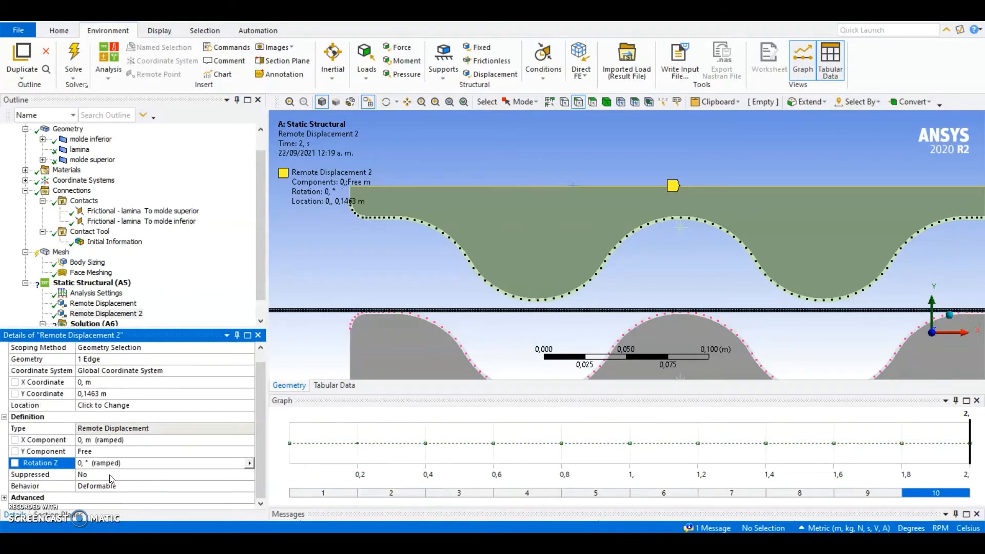
pyautogui.click(247, 486)
pyautogui.click(248, 486)
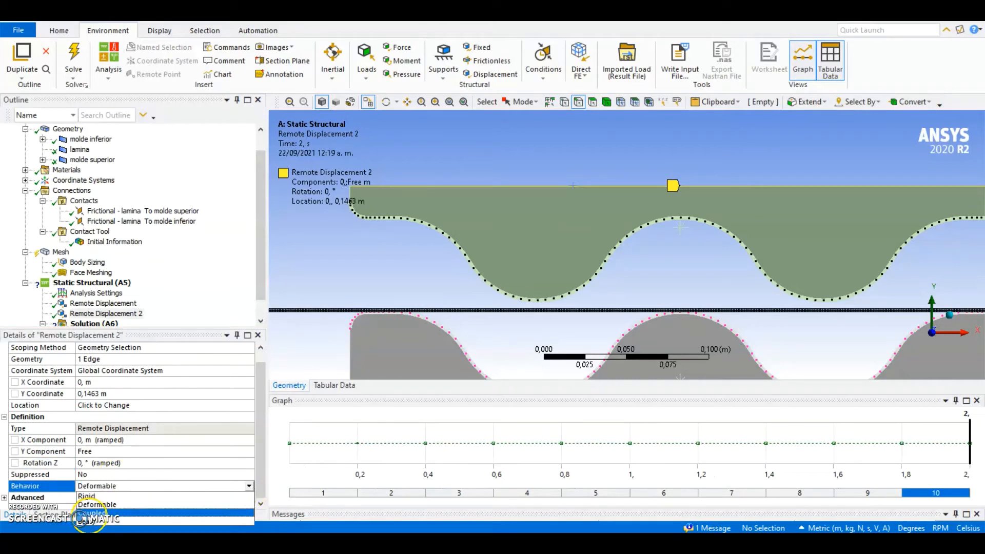
pyautogui.click(88, 496)
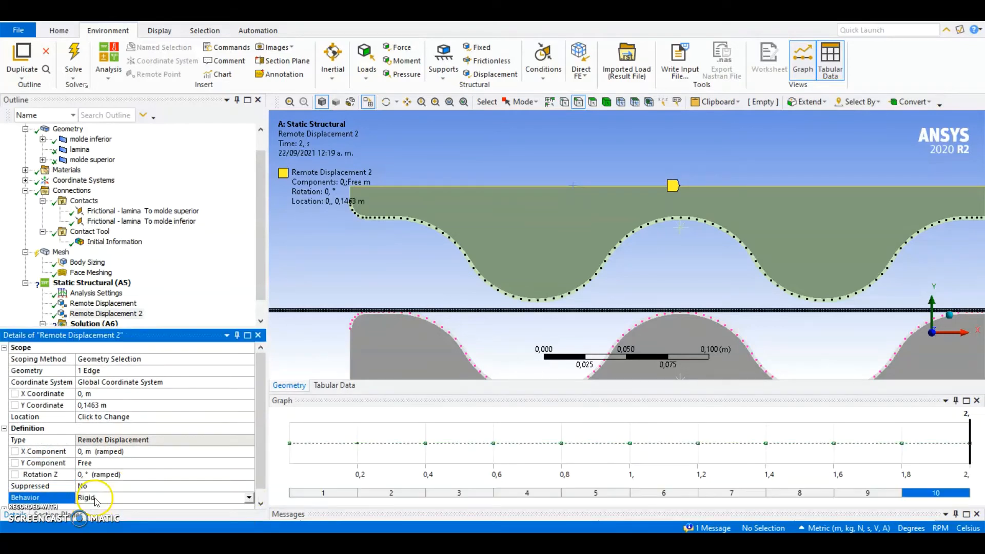
# Define the Y Component of the upper die's remote displacement as tabular and show its data table
pyautogui.click(105, 462)
pyautogui.click(252, 462)
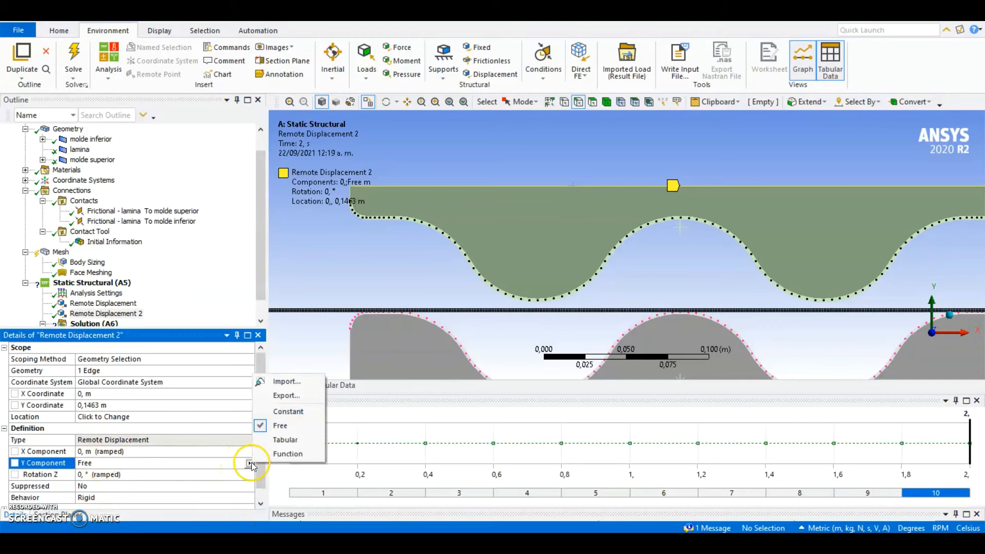
pyautogui.click(286, 440)
pyautogui.click(345, 392)
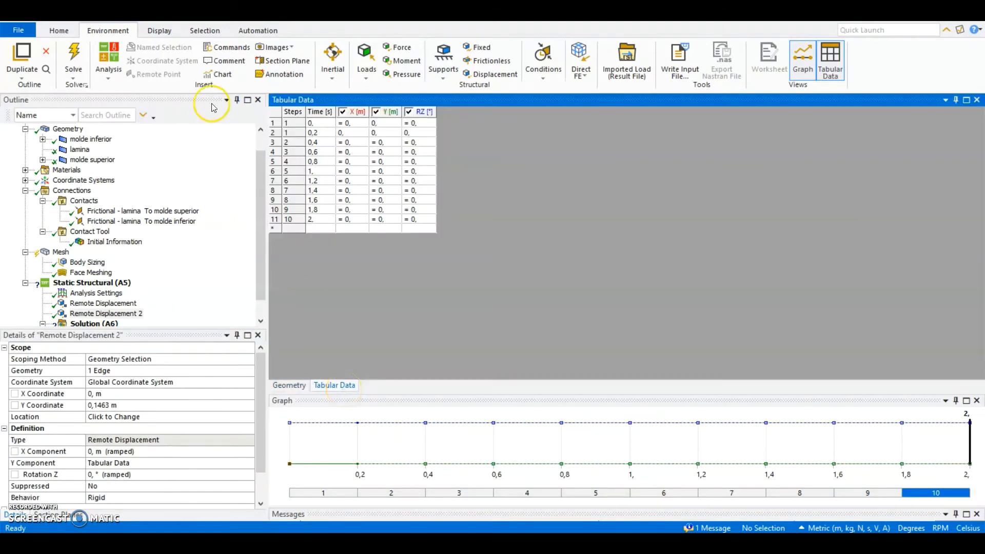
# Delete the defined Y table row at 0,2 s and set the Y displacement at 2 s to -0,055 m
pyautogui.rightClick(275, 134)
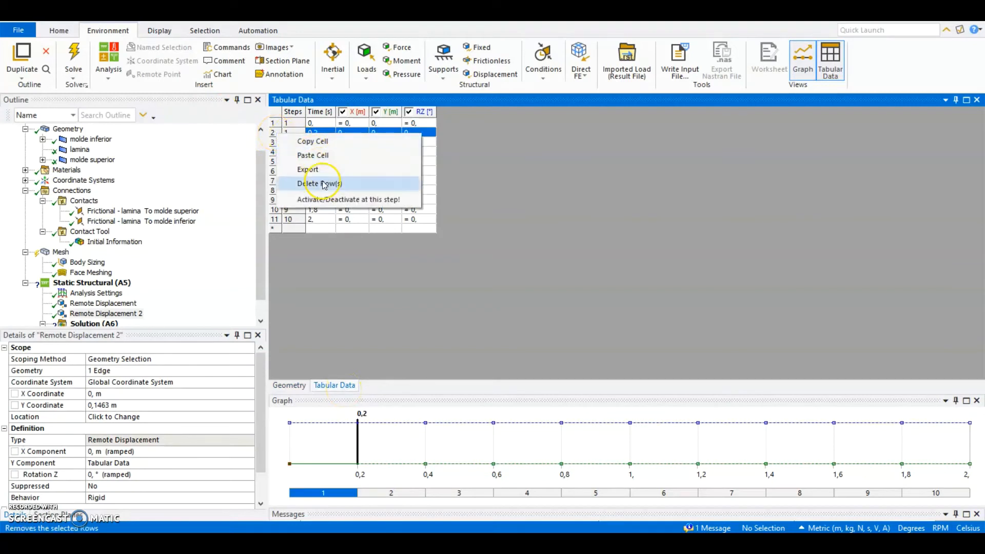
pyautogui.click(323, 184)
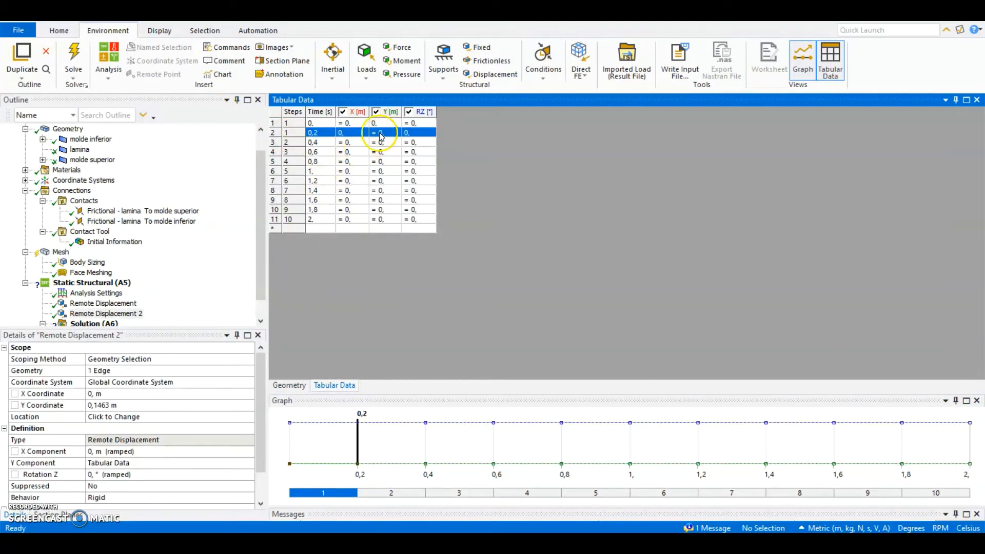
pyautogui.click(384, 220)
pyautogui.write('-')
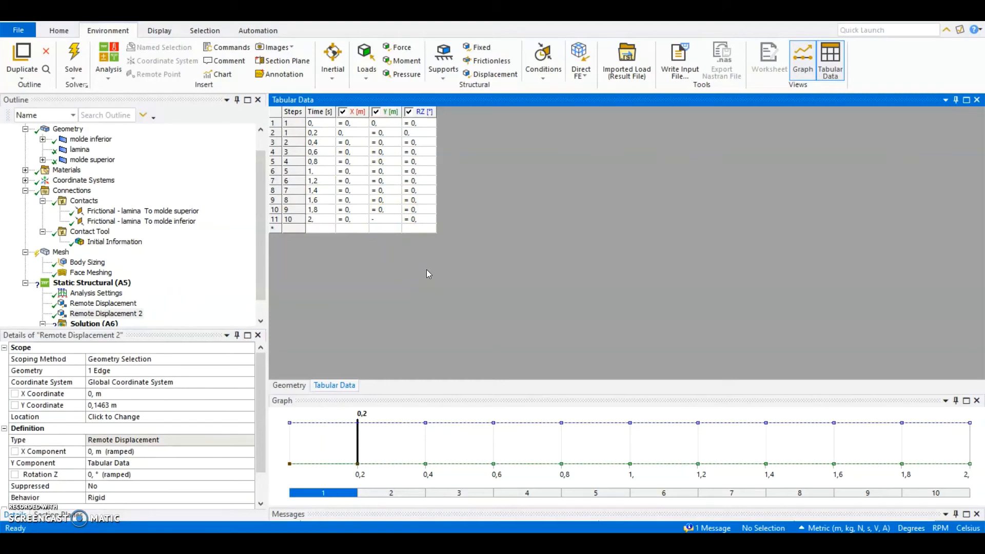
pyautogui.write('0,055')
pyautogui.press('Tab')
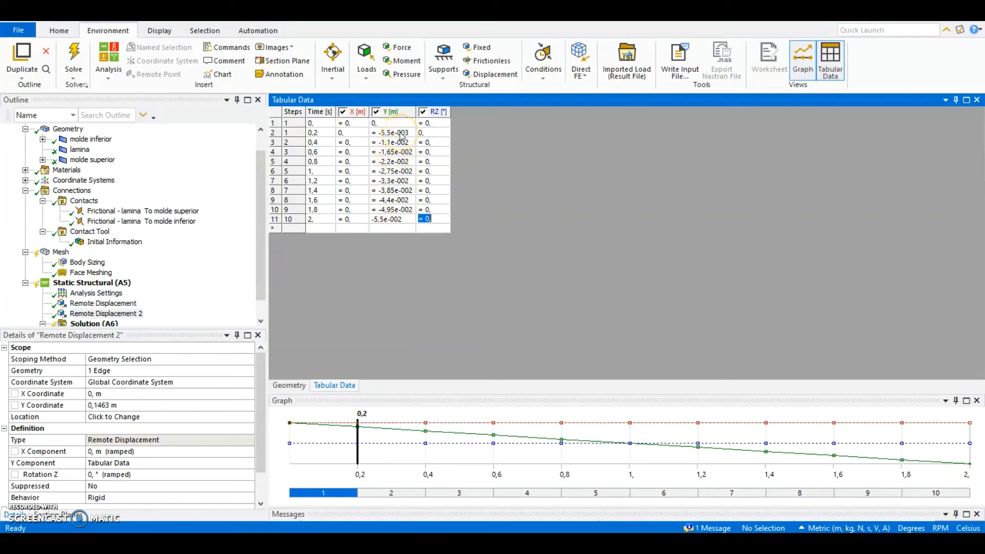
# Add Total Deformation and Equivalent (von-Mises) Stress results for all bodies to the Solution
pyautogui.scroll(-1, 171, 298)
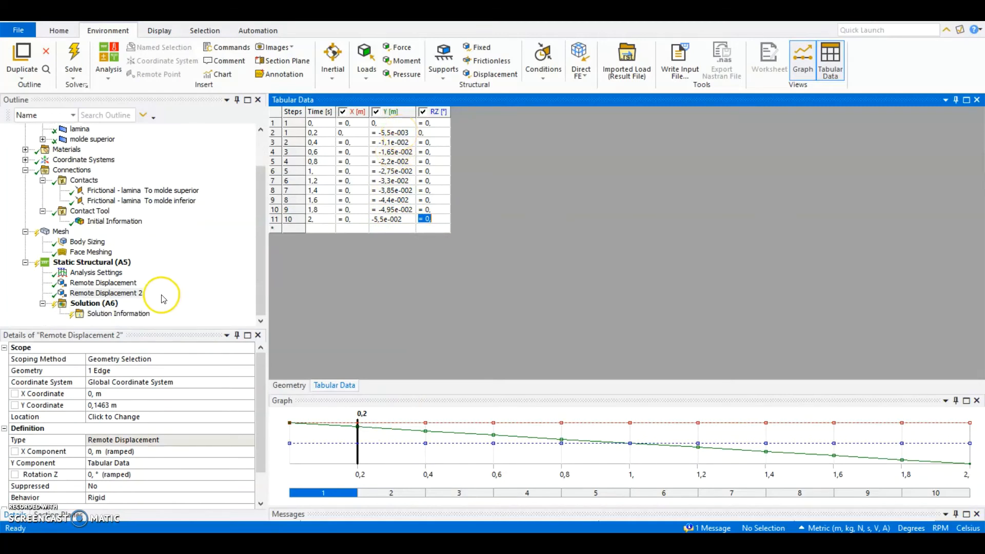
pyautogui.scroll(-1, 179, 411)
pyautogui.scroll(1, 180, 420)
pyautogui.scroll(-1, 180, 420)
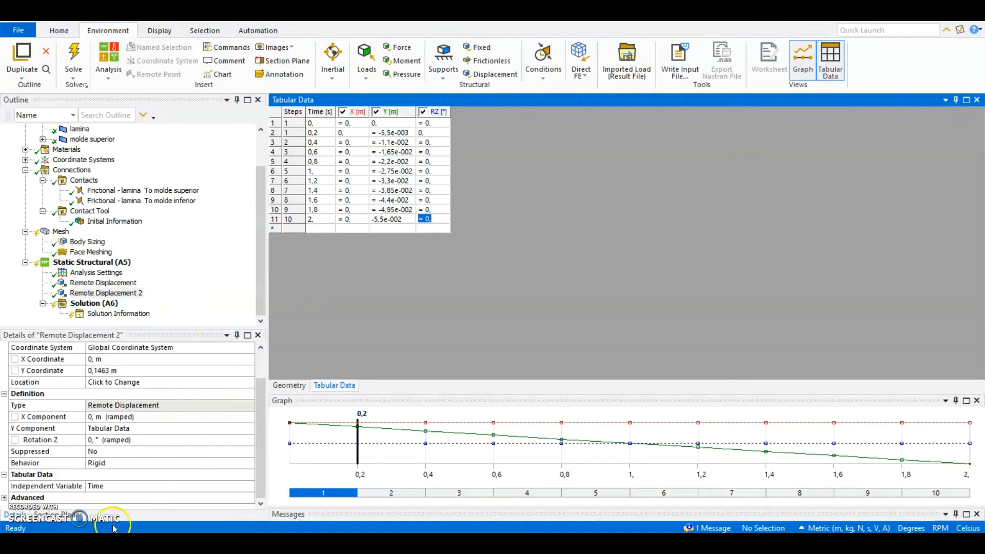
pyautogui.click(95, 304)
pyautogui.click(420, 62)
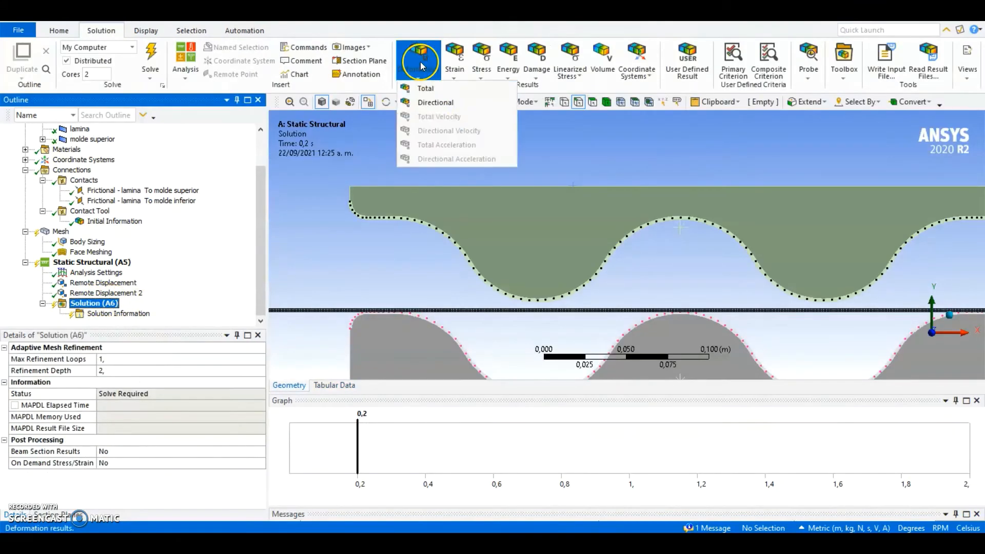
pyautogui.click(423, 88)
pyautogui.click(454, 59)
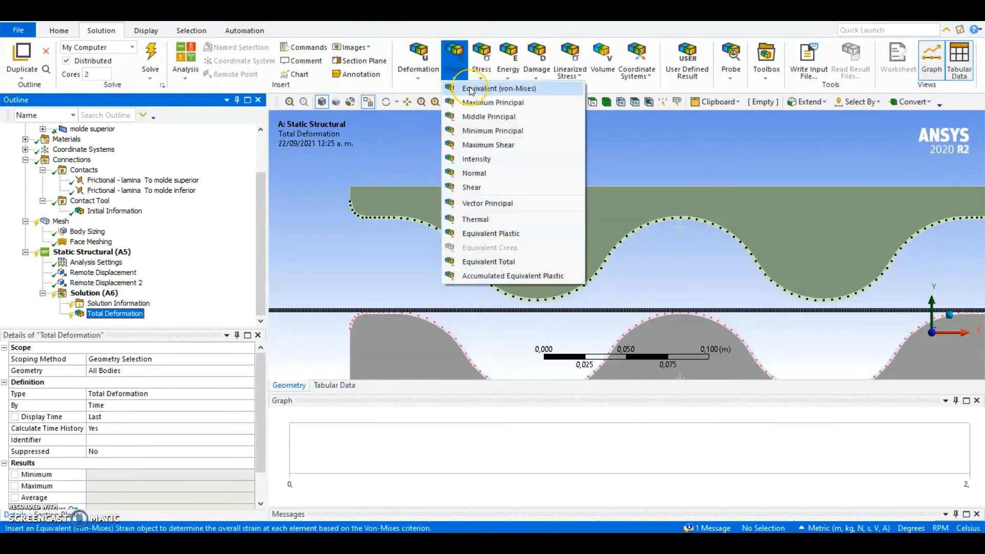
pyautogui.click(481, 64)
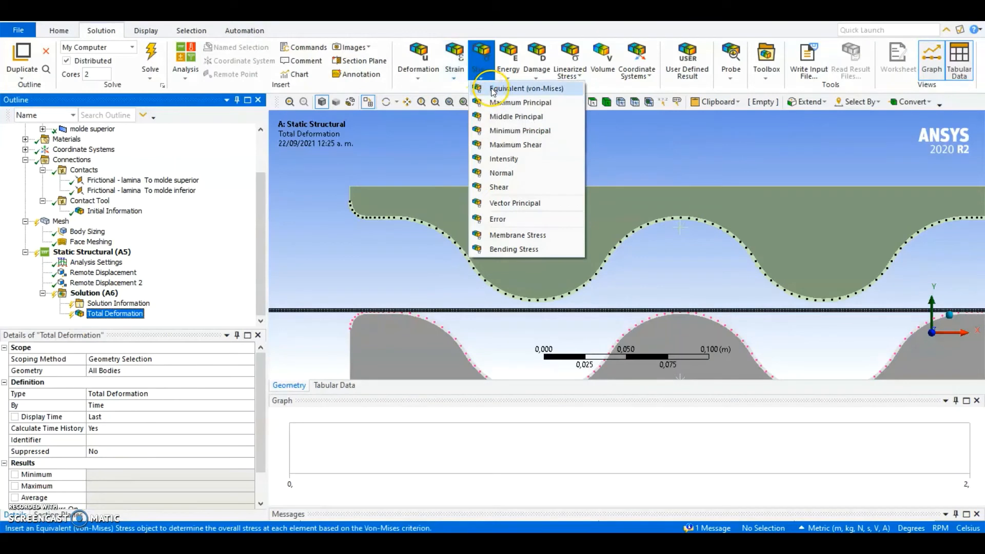
pyautogui.click(491, 90)
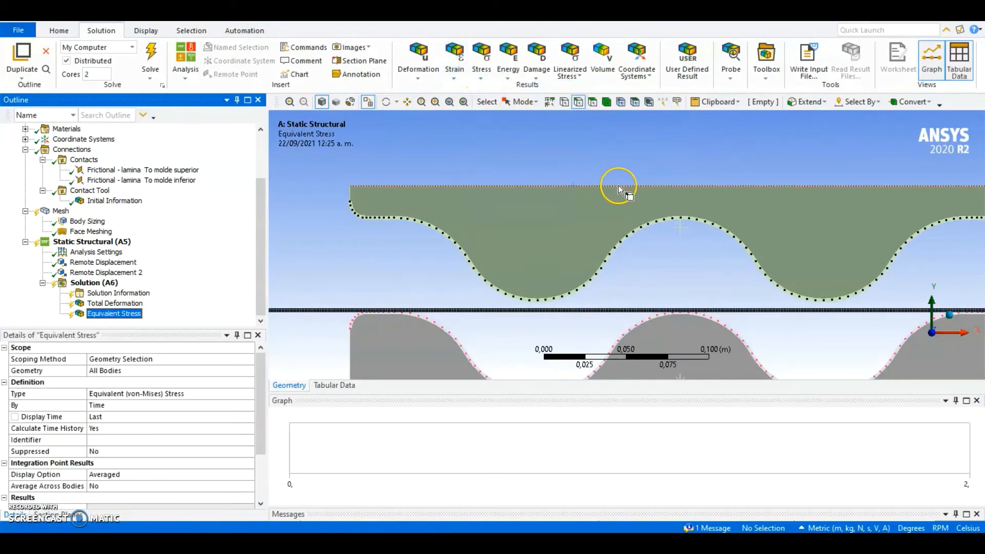
# Add a Force Reaction probe to the Solution with Remote Displacement 2 as its boundary condition
pyautogui.click(731, 60)
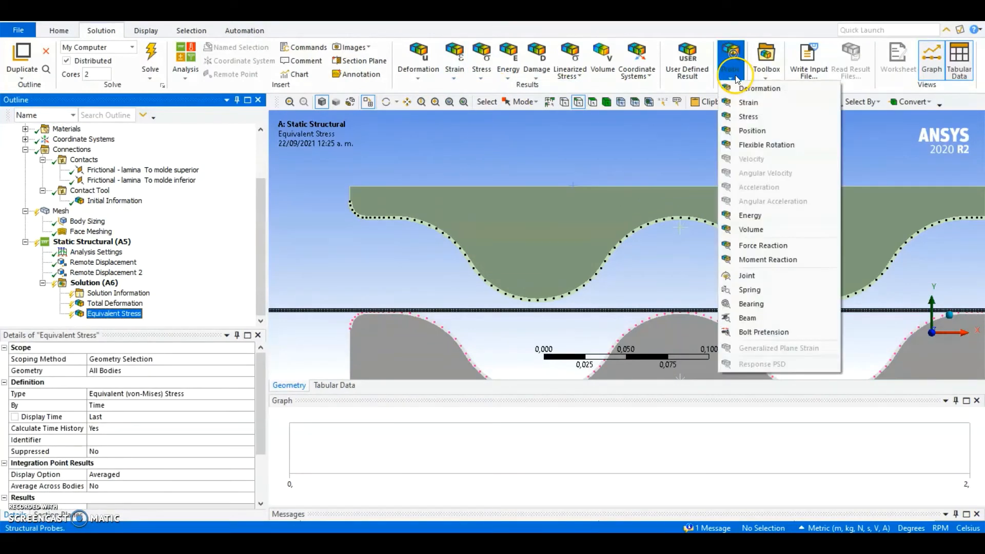
pyautogui.click(759, 246)
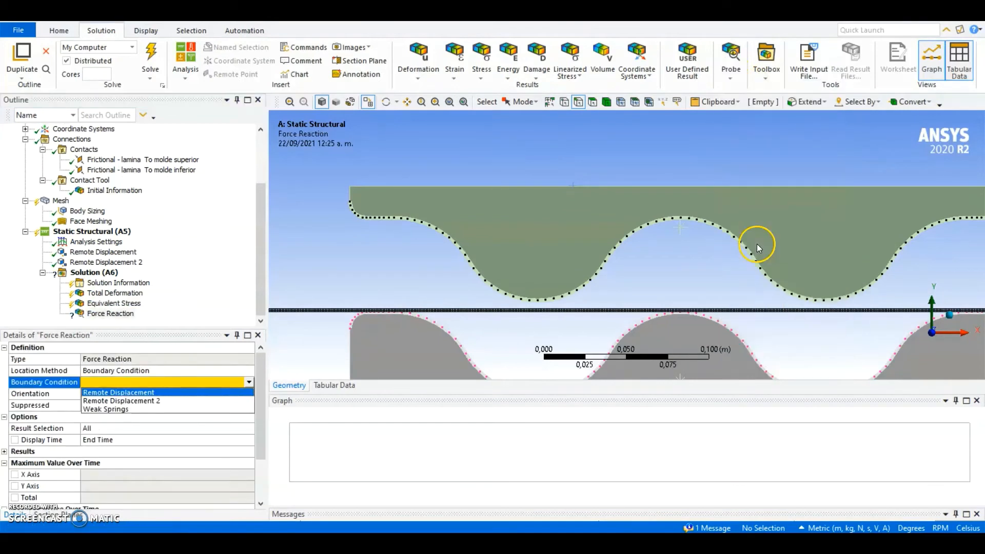
pyautogui.click(198, 382)
pyautogui.click(248, 385)
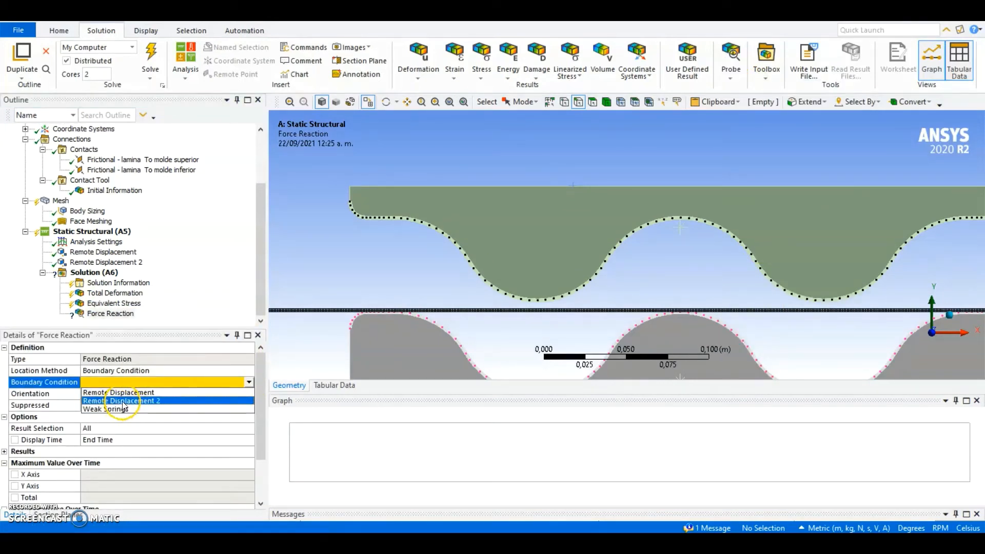
pyautogui.click(122, 402)
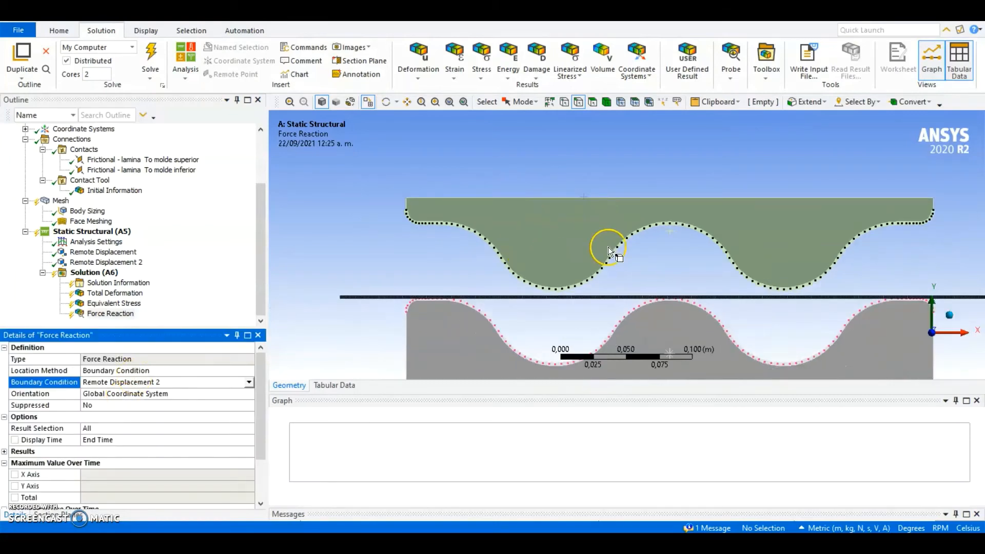
# Set the Solution Output of the Solution Information to Force Convergence
pyautogui.click(106, 262)
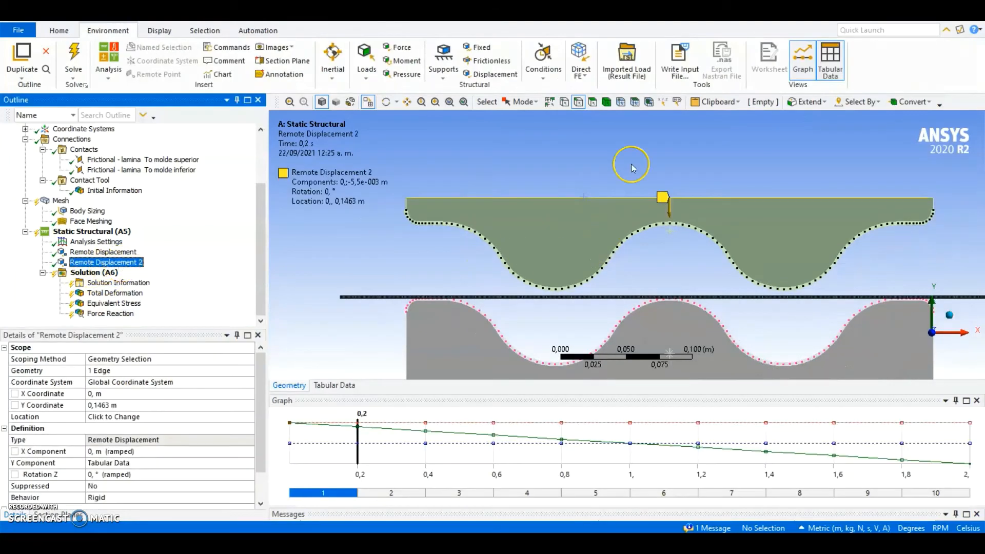
pyautogui.click(105, 283)
pyautogui.click(175, 359)
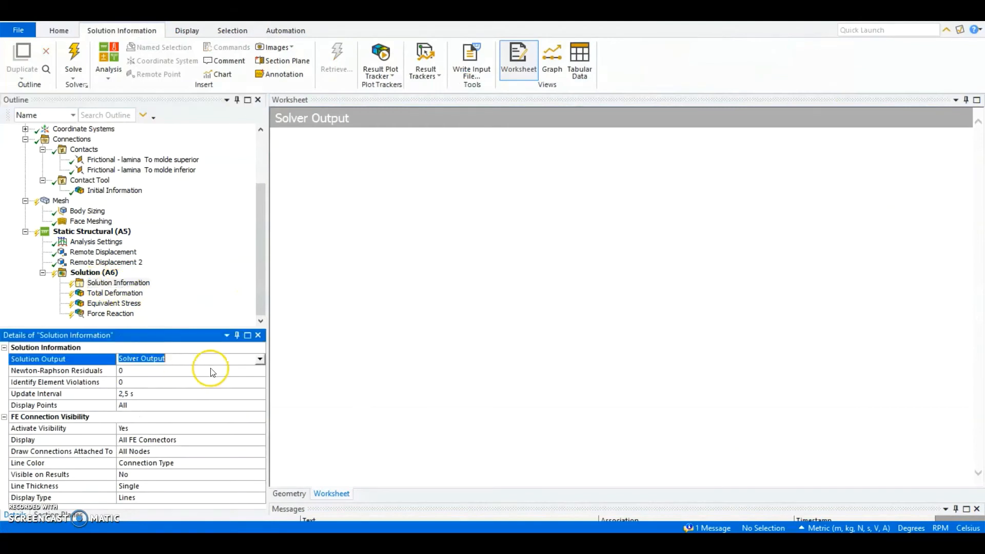
pyautogui.click(260, 359)
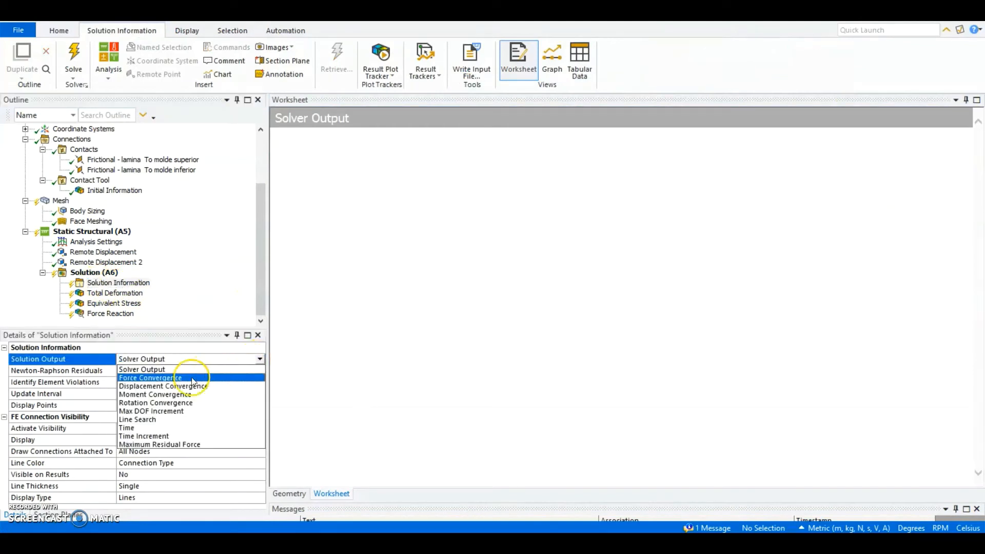
pyautogui.click(150, 378)
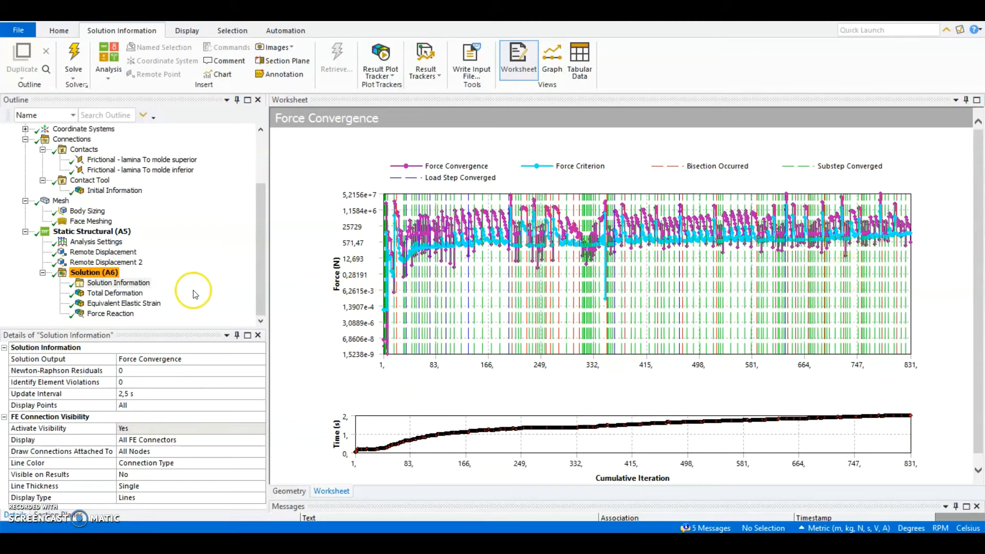
# Display the Total Deformation result and inspect the formed sheet between the dies up close and in full
pyautogui.click(123, 295)
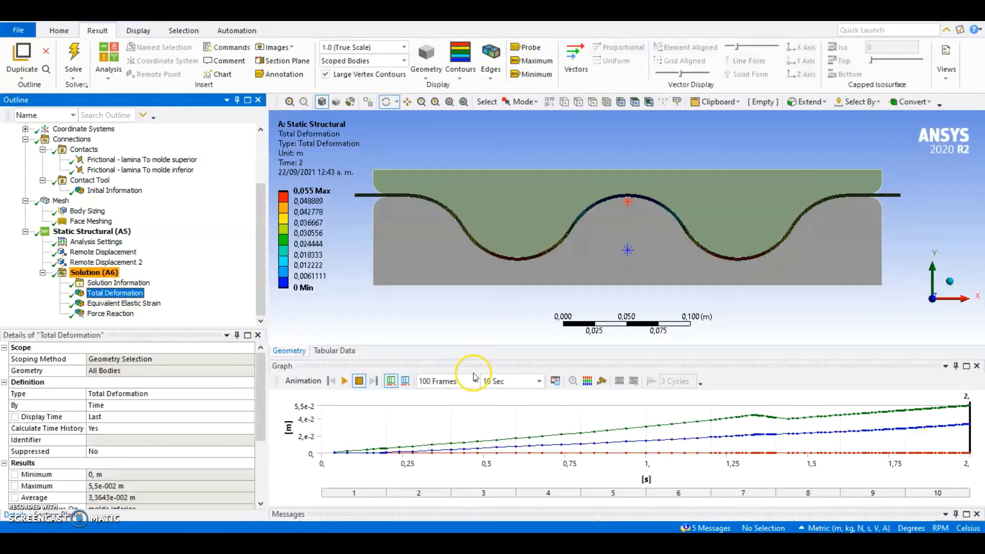
pyautogui.scroll(5, 519, 269)
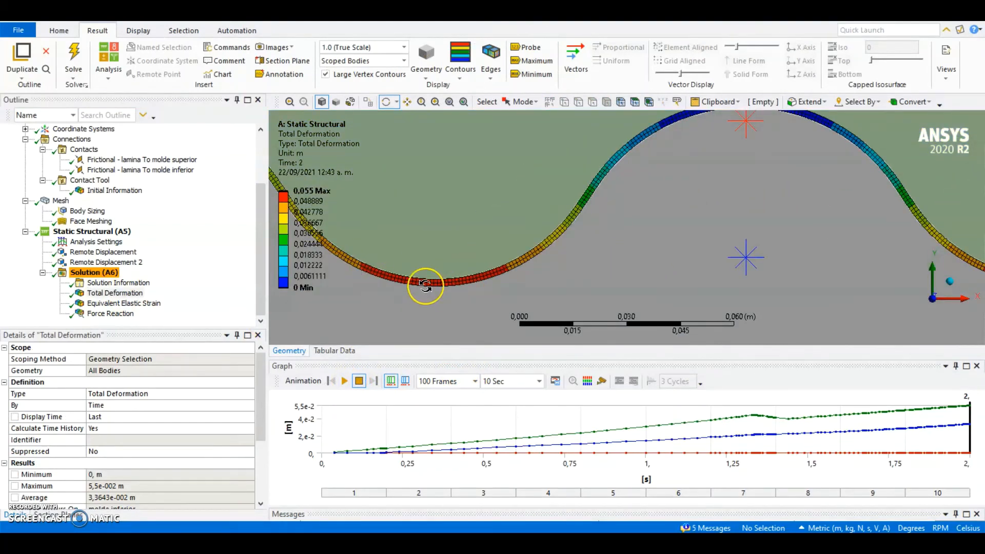
pyautogui.scroll(-2, 510, 253)
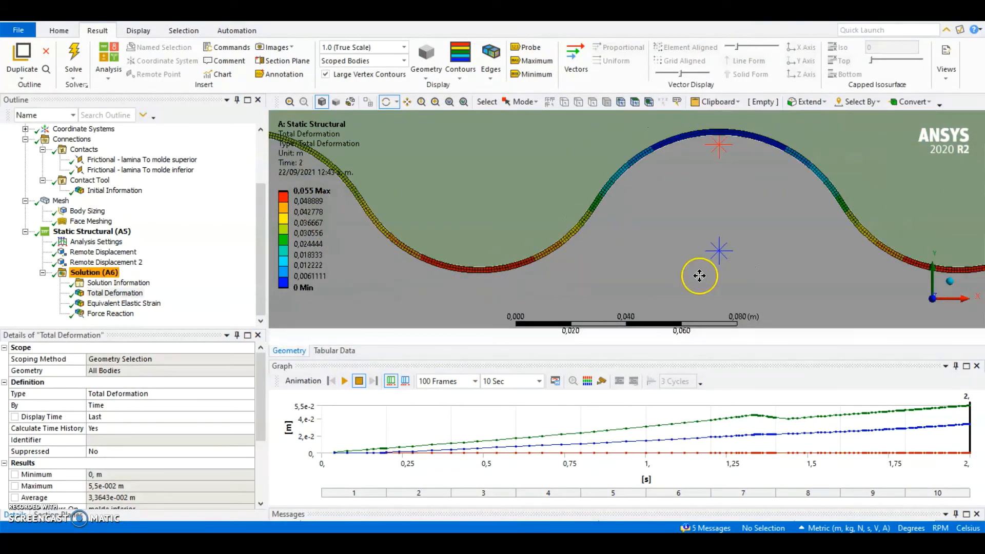
pyautogui.scroll(-2, 580, 281)
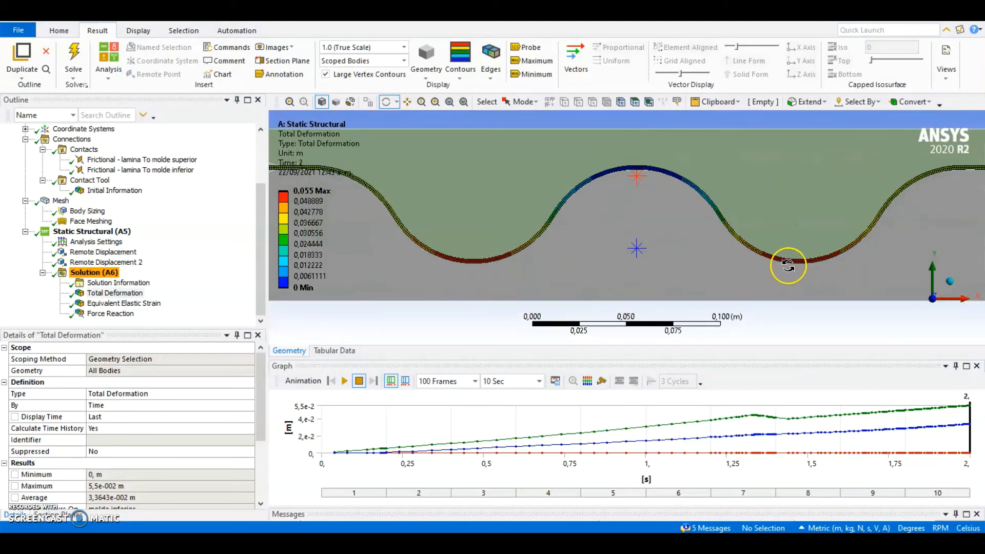
pyautogui.scroll(-3, 782, 261)
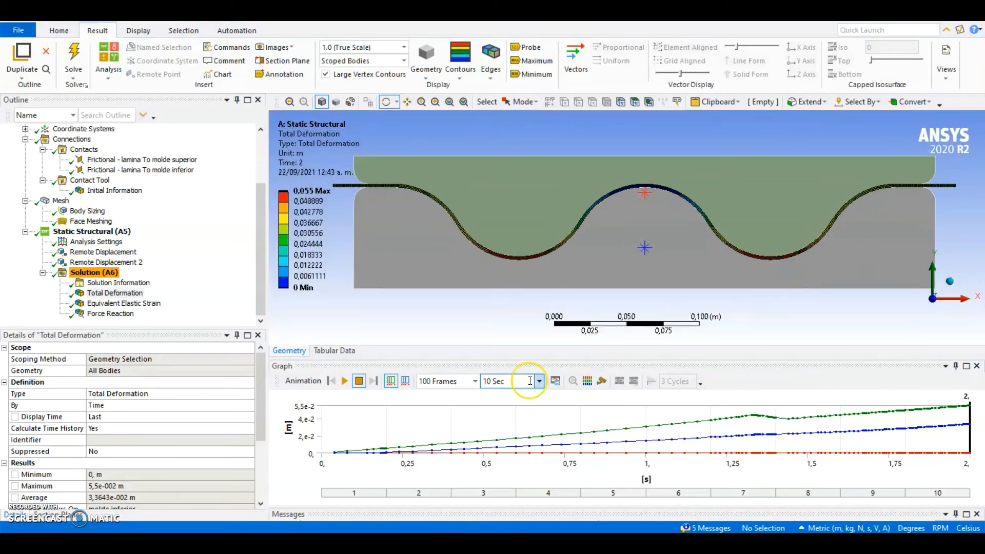
# Play the Total Deformation animation with 100 frames over 10 s and follow the sheet bending between the dies
pyautogui.click(344, 381)
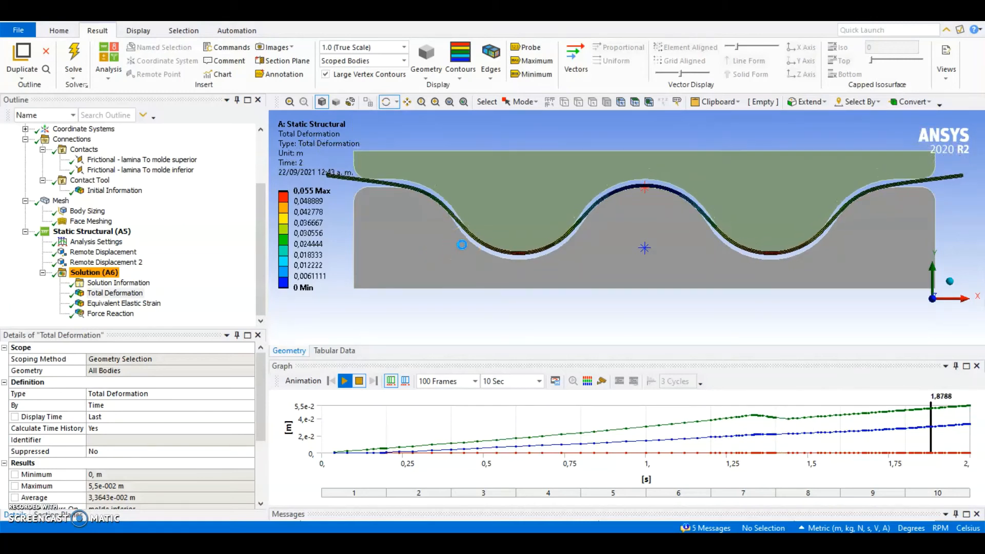
pyautogui.scroll(2, 554, 232)
pyautogui.scroll(2, 554, 233)
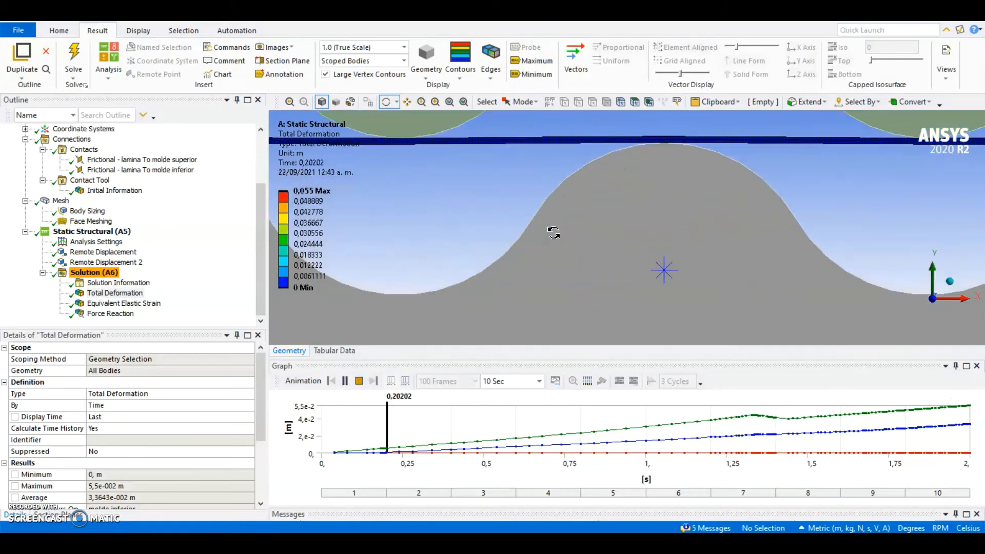
pyautogui.keyDown('ctrl'); pyautogui.moveTo(553, 232); pyautogui.dragTo(585, 260, button='middle'); pyautogui.keyUp('ctrl')
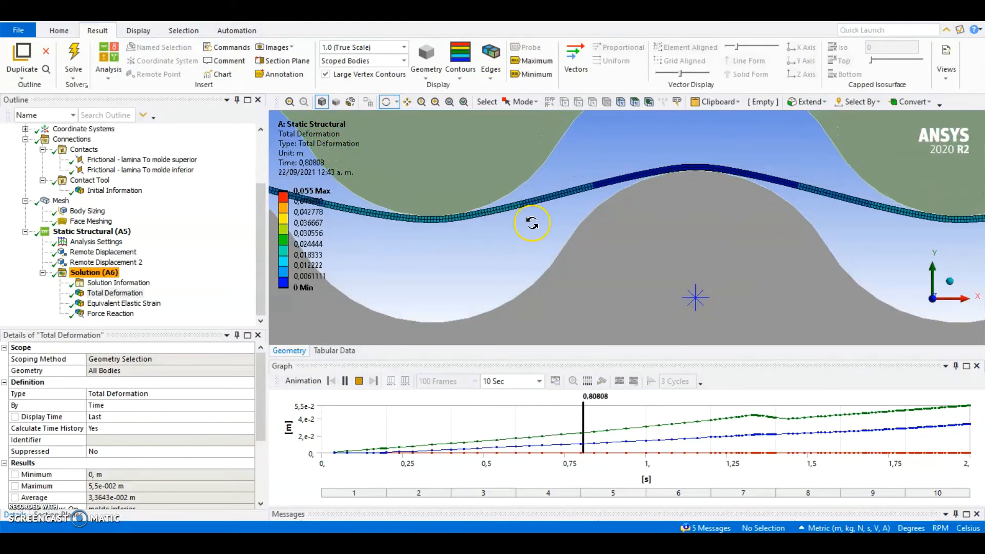
pyautogui.scroll(-4, 723, 184)
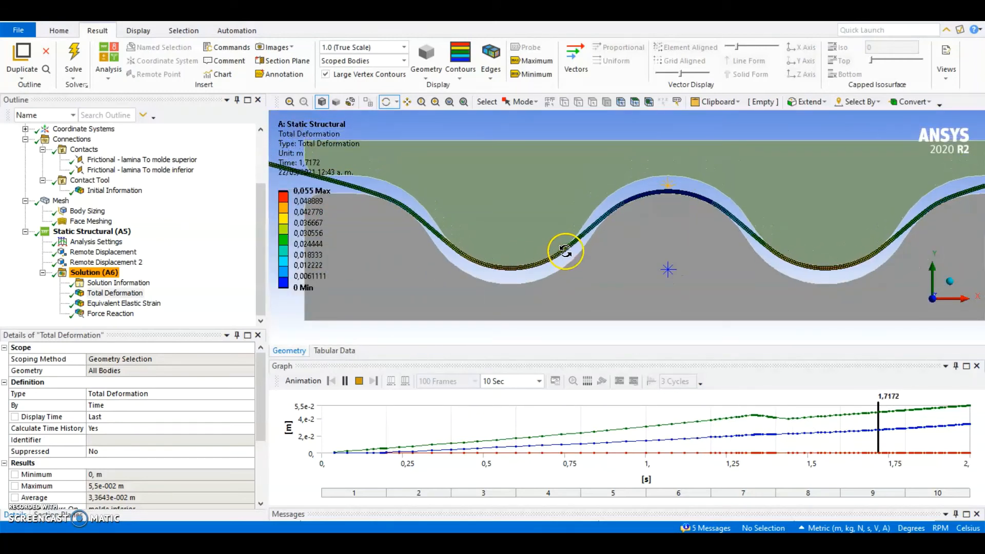
# Display the Equivalent Elastic Strain result and examine the sheet's strain along the slope left of the central crest
pyautogui.click(126, 304)
pyautogui.scroll(-1, 590, 292)
pyautogui.scroll(6, 591, 293)
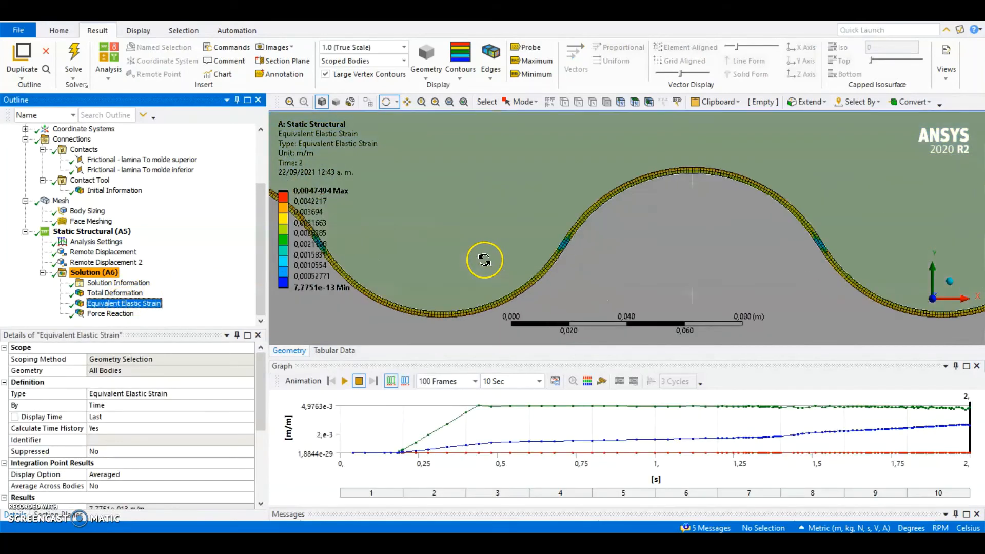
pyautogui.scroll(1, 601, 270)
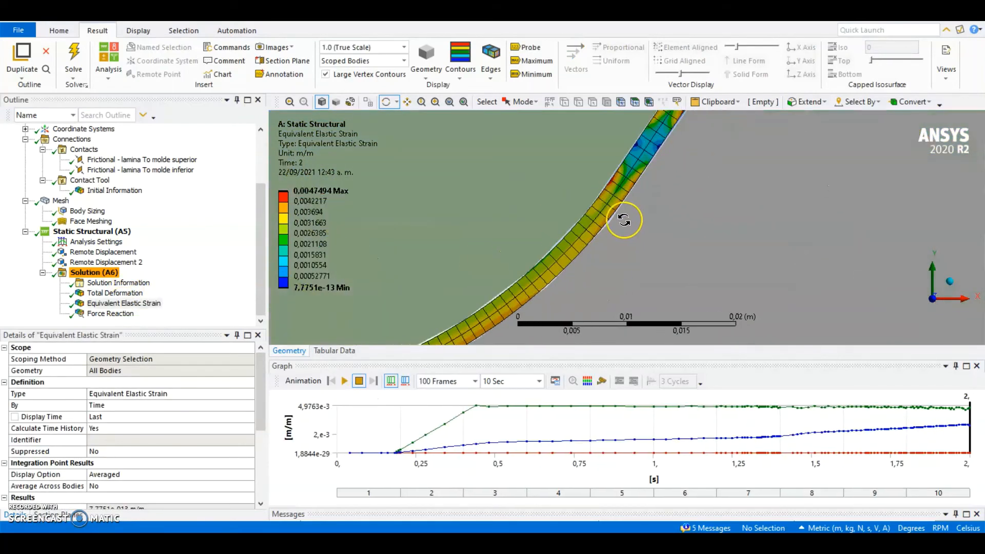
pyautogui.scroll(-2, 624, 220)
pyautogui.keyDown('ctrl'); pyautogui.moveTo(633, 203); pyautogui.dragTo(597, 282, button='middle'); pyautogui.keyUp('ctrl')
pyautogui.scroll(-2, 635, 220)
pyautogui.keyDown('ctrl'); pyautogui.moveTo(622, 236); pyautogui.dragTo(556, 315, button='middle'); pyautogui.keyUp('ctrl')
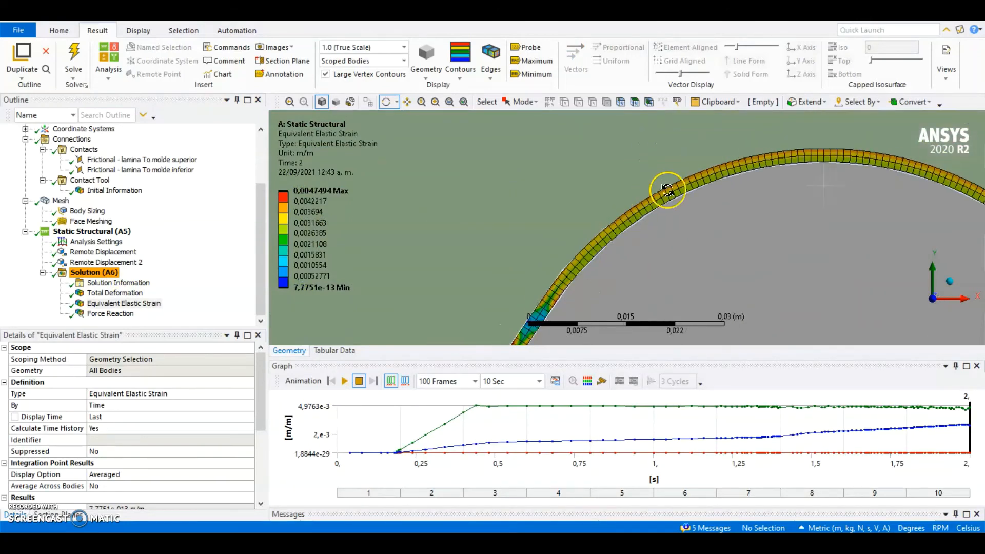
# Examine the elastic strain over the central crest and down the slope on its right side
pyautogui.keyDown('ctrl'); pyautogui.moveTo(763, 196); pyautogui.dragTo(473, 193, button='middle'); pyautogui.keyUp('ctrl')
pyautogui.scroll(-1, 803, 243)
pyautogui.keyDown('ctrl'); pyautogui.moveTo(807, 251); pyautogui.dragTo(686, 137, button='middle'); pyautogui.keyUp('ctrl')
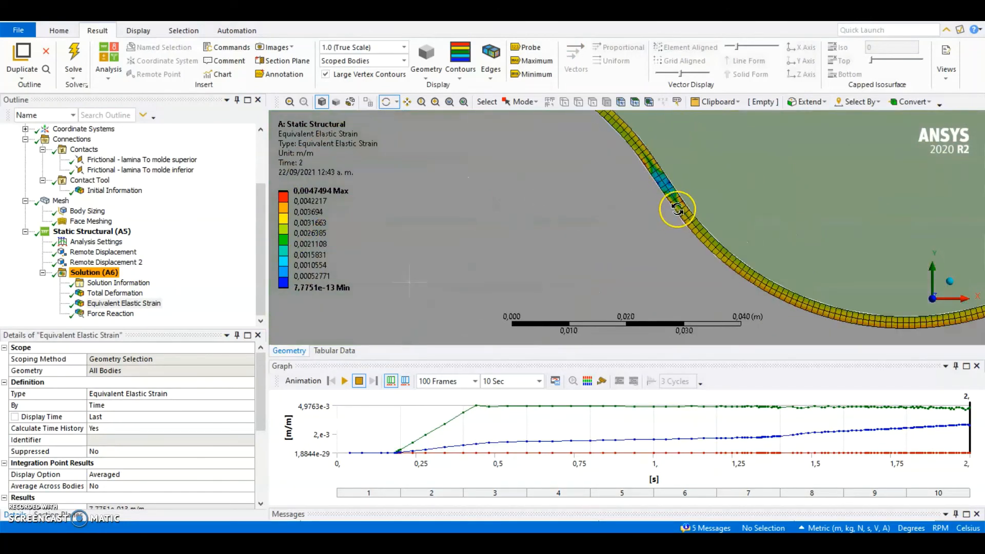
pyautogui.scroll(2, 687, 205)
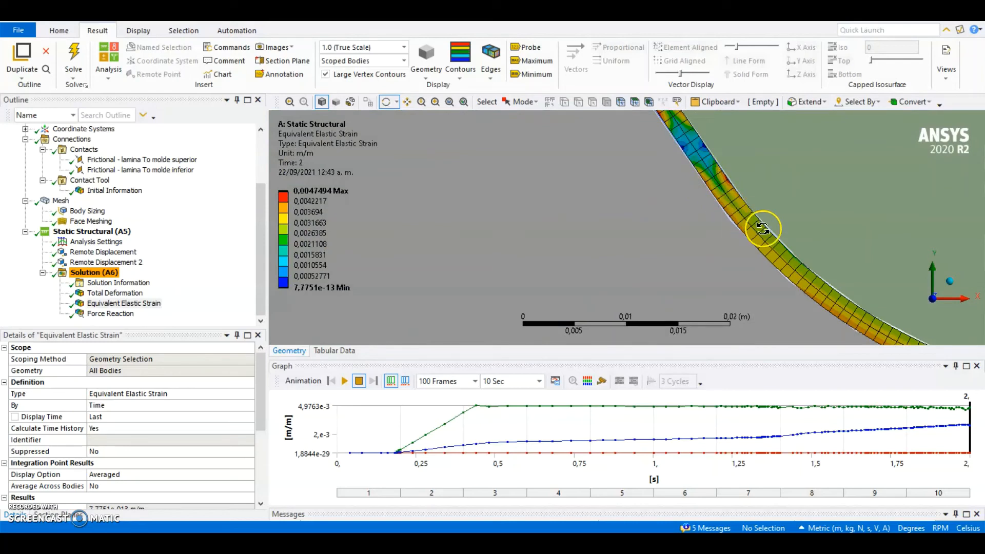
pyautogui.scroll(-2, 763, 229)
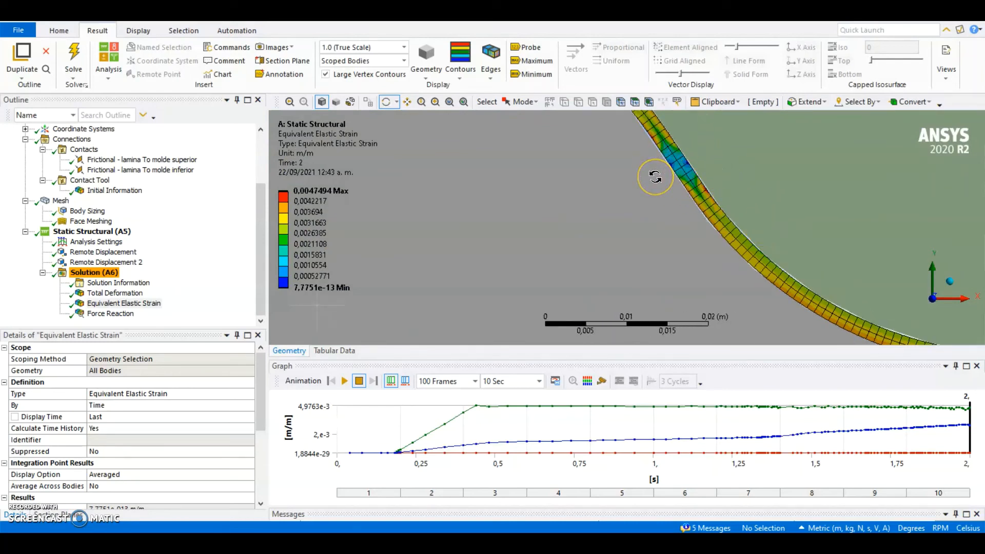
pyautogui.scroll(-2, 679, 192)
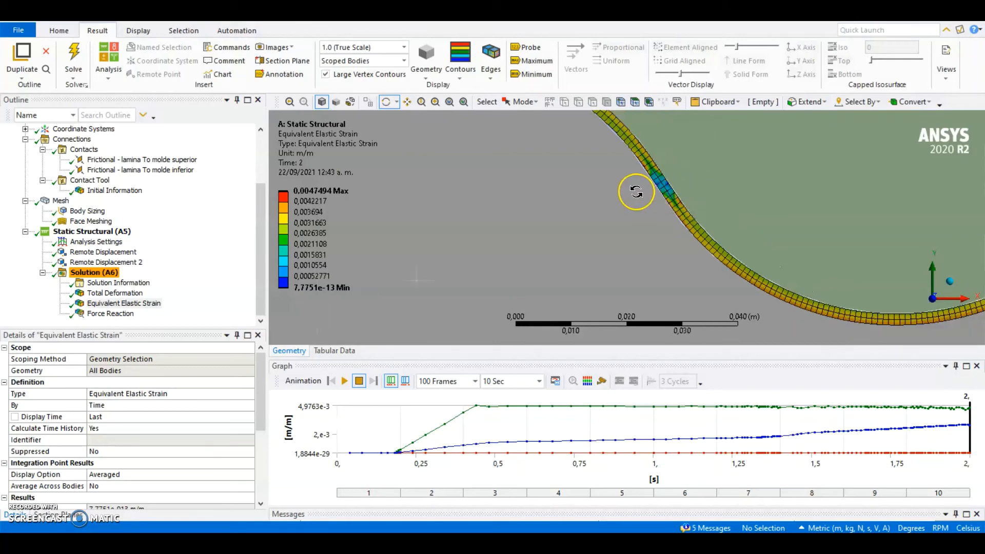
pyautogui.scroll(-3, 636, 191)
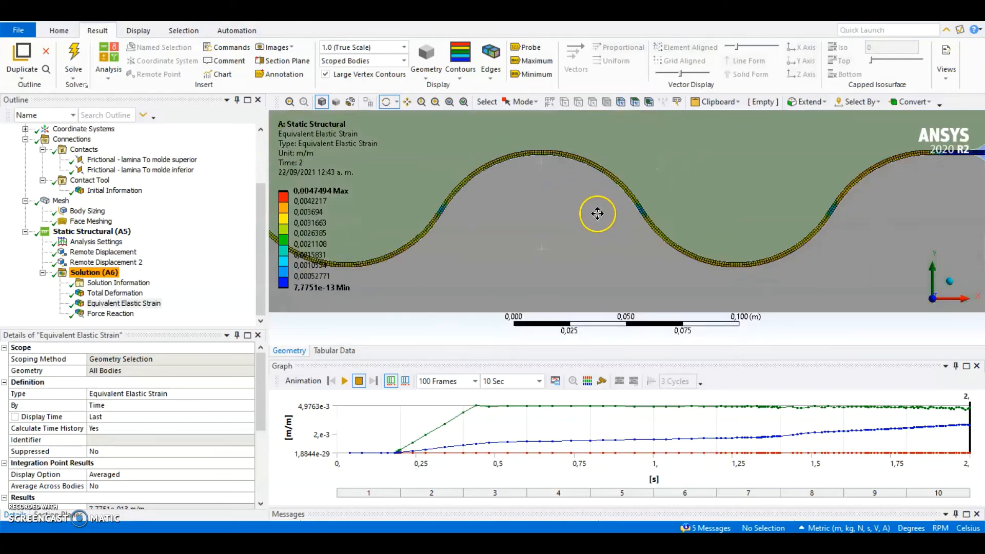
pyautogui.keyDown('ctrl'); pyautogui.moveTo(597, 213); pyautogui.dragTo(632, 214, button='middle'); pyautogui.keyUp('ctrl')
pyautogui.scroll(-1, 510, 214)
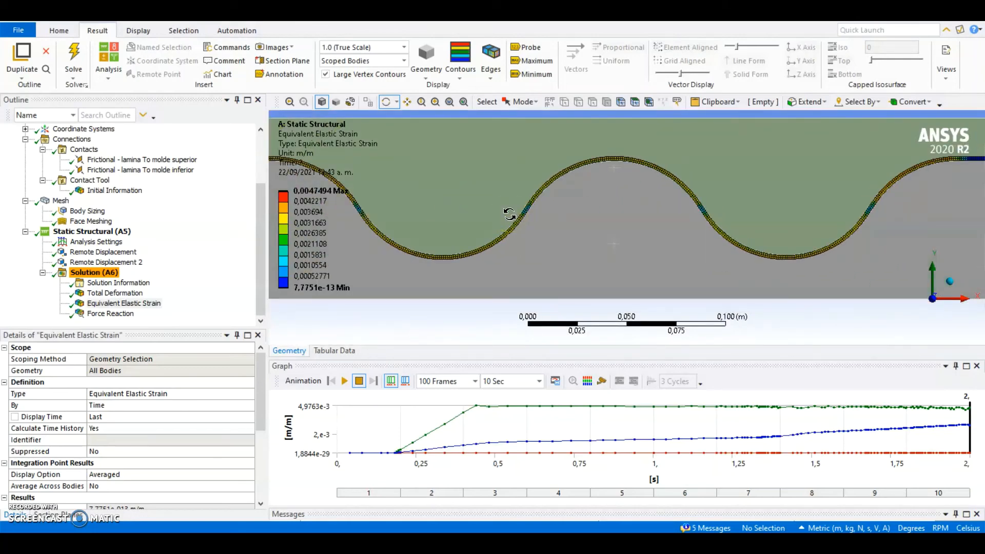
# Inspect the elastic strain at the sheet's left end and first bend, ending with the whole assembly in view
pyautogui.moveTo(510, 214)
pyautogui.mouseDown()
pyautogui.moveTo(679, 219)
pyautogui.moveTo(505, 229)
pyautogui.mouseUp()
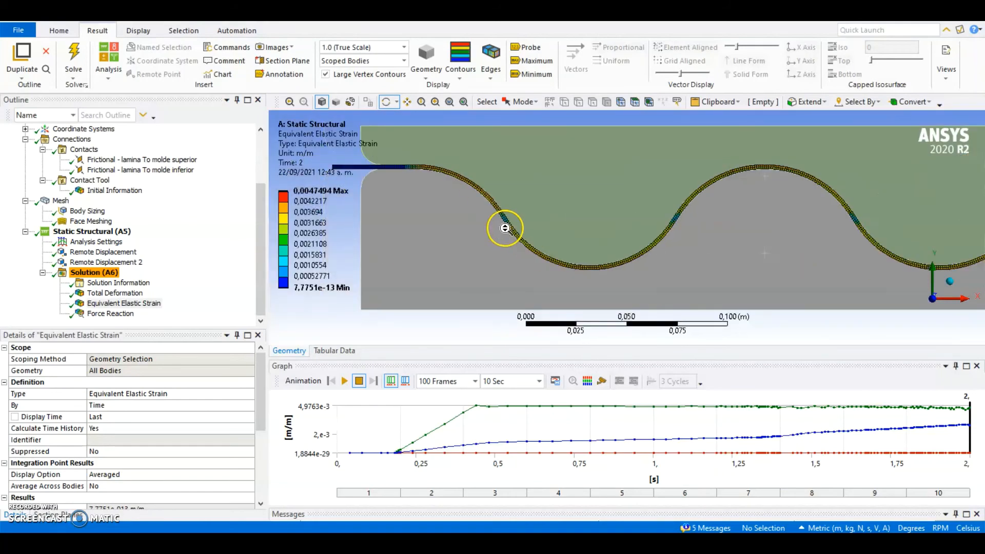
pyautogui.scroll(3, 449, 191)
pyautogui.keyDown('ctrl'); pyautogui.moveTo(456, 262); pyautogui.dragTo(704, 302, button='middle'); pyautogui.keyUp('ctrl')
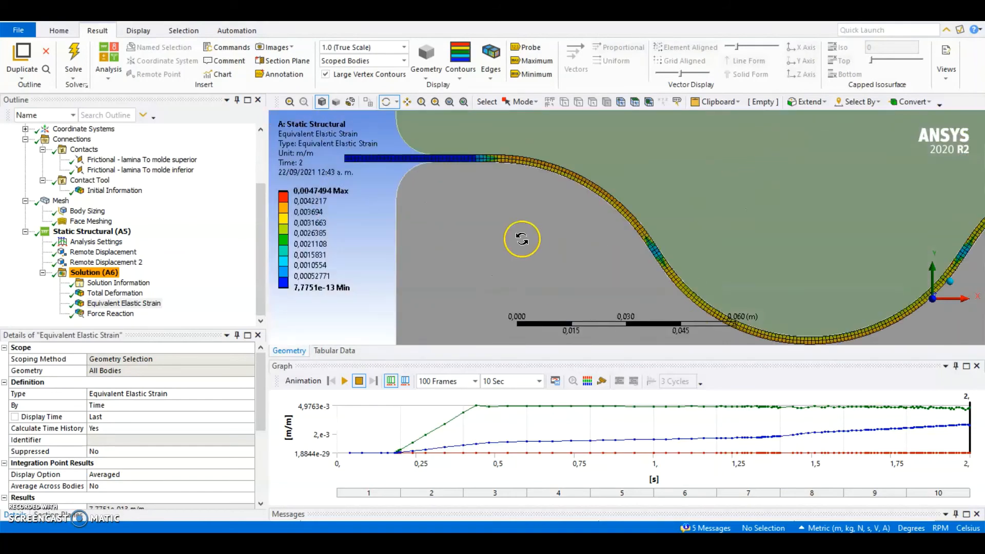
pyautogui.scroll(-2, 525, 238)
pyautogui.keyDown('ctrl'); pyautogui.moveTo(750, 260); pyautogui.dragTo(582, 228, button='middle'); pyautogui.keyUp('ctrl')
pyautogui.scroll(-3, 633, 221)
pyautogui.scroll(-2, 634, 221)
pyautogui.keyDown('ctrl'); pyautogui.moveTo(767, 249); pyautogui.dragTo(673, 253, button='middle'); pyautogui.keyUp('ctrl')
# Play the Equivalent Elastic Strain animation, watch the strain develop in the sheet's bends, and pause it partway through
pyautogui.click(345, 383)
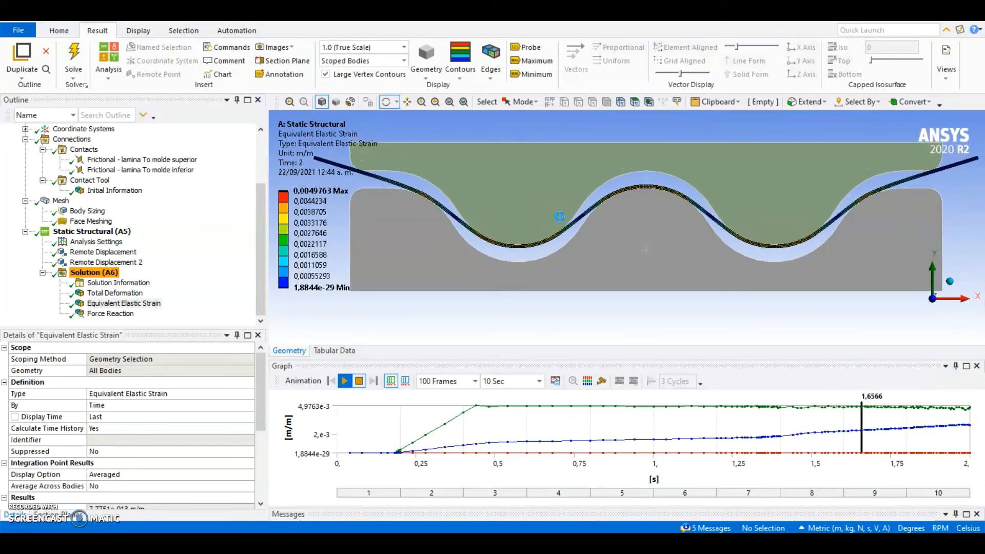
pyautogui.scroll(4, 560, 217)
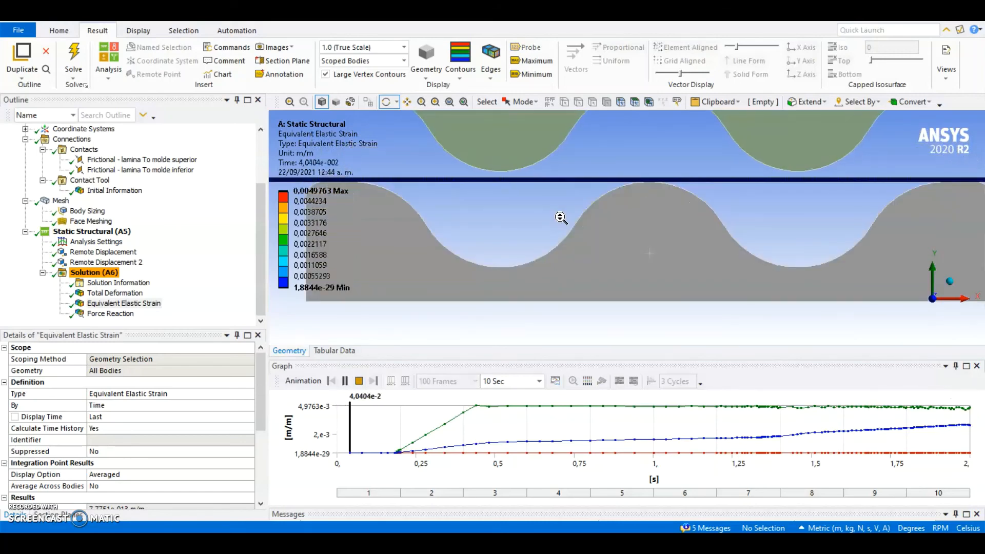
pyautogui.keyDown('ctrl'); pyautogui.moveTo(467, 220); pyautogui.dragTo(586, 233, button='middle'); pyautogui.keyUp('ctrl')
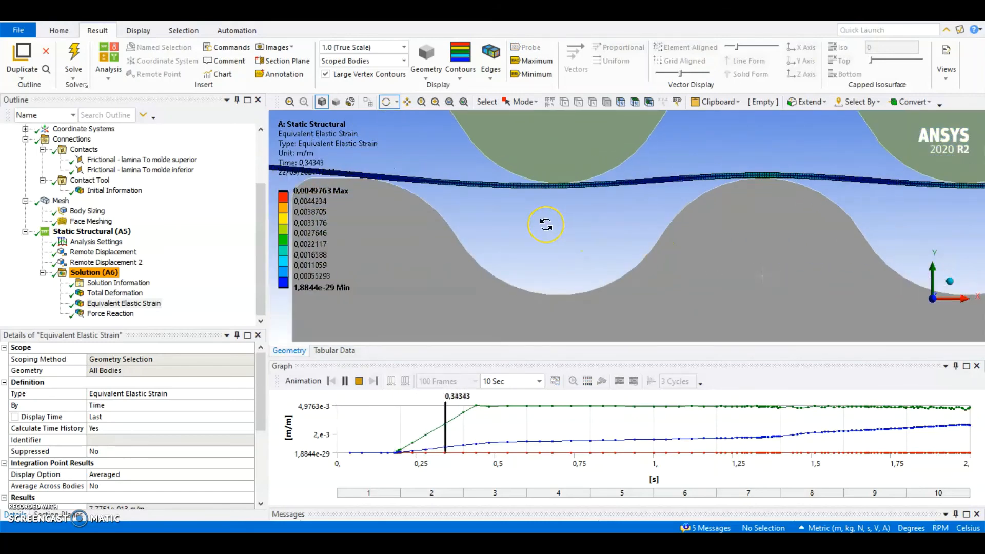
pyautogui.scroll(2, 546, 224)
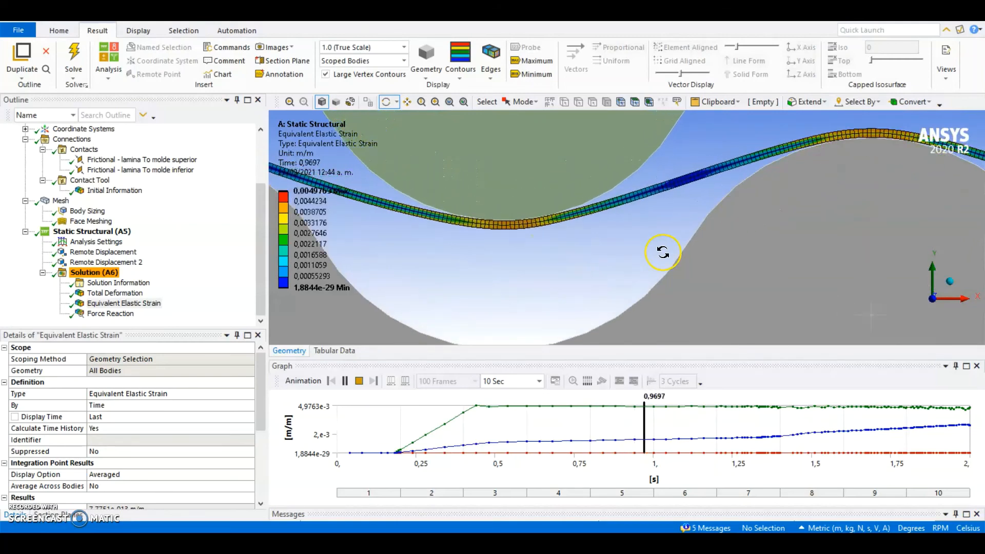
pyautogui.keyDown('ctrl'); pyautogui.moveTo(663, 252); pyautogui.dragTo(652, 226, button='middle'); pyautogui.keyUp('ctrl')
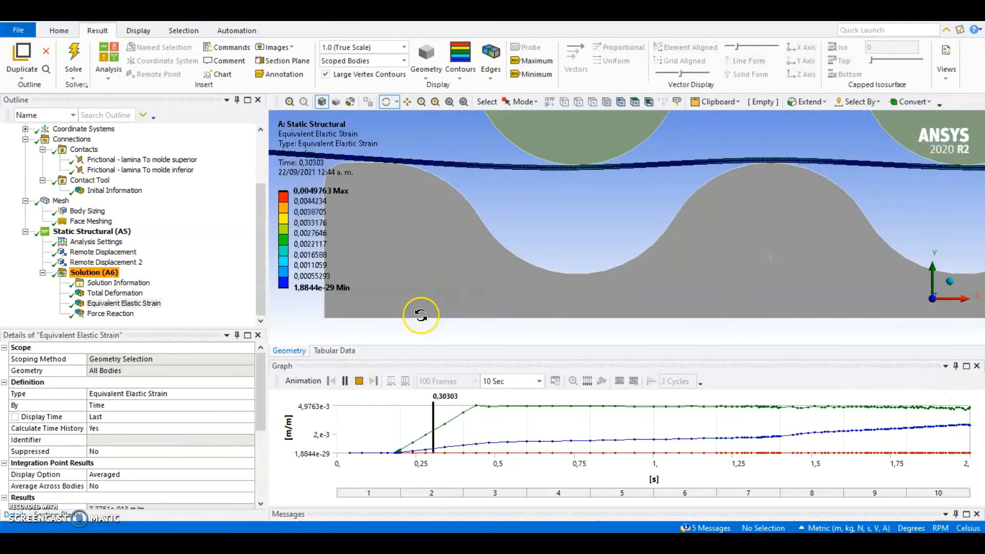
pyautogui.click(346, 381)
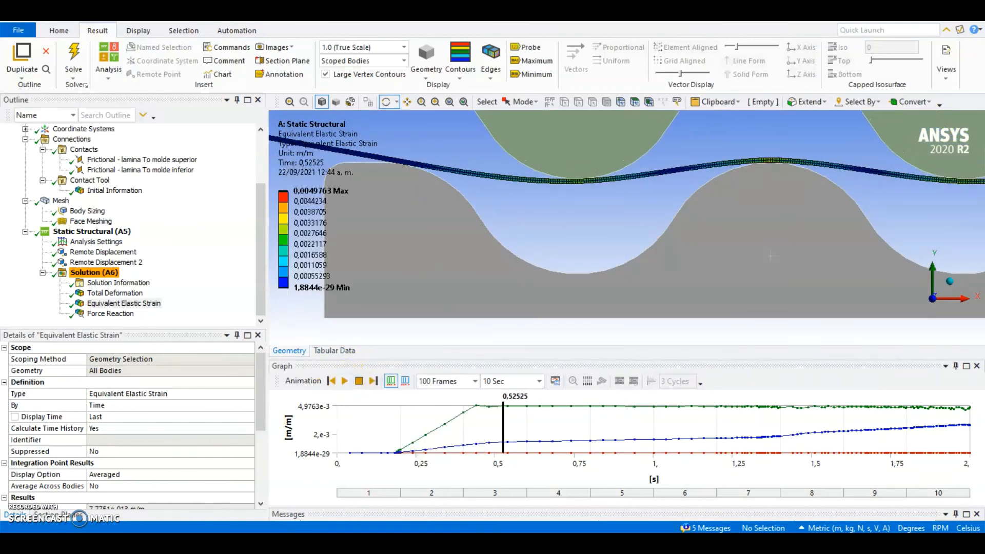
pyautogui.click(361, 256)
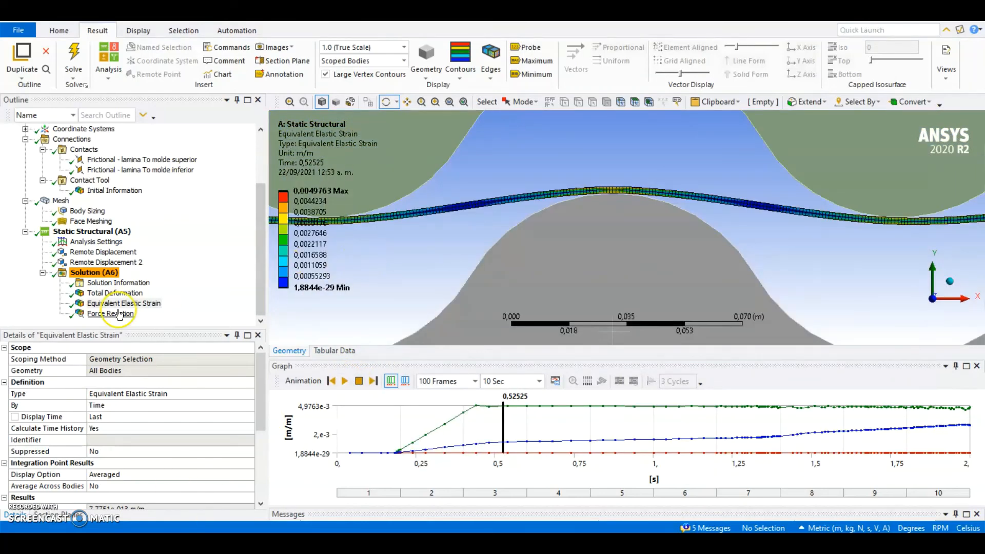
# Display the Force Reaction result for Remote Displacement 2 and play its animation with the whole die assembly in view
pyautogui.click(118, 313)
pyautogui.scroll(-6, 556, 185)
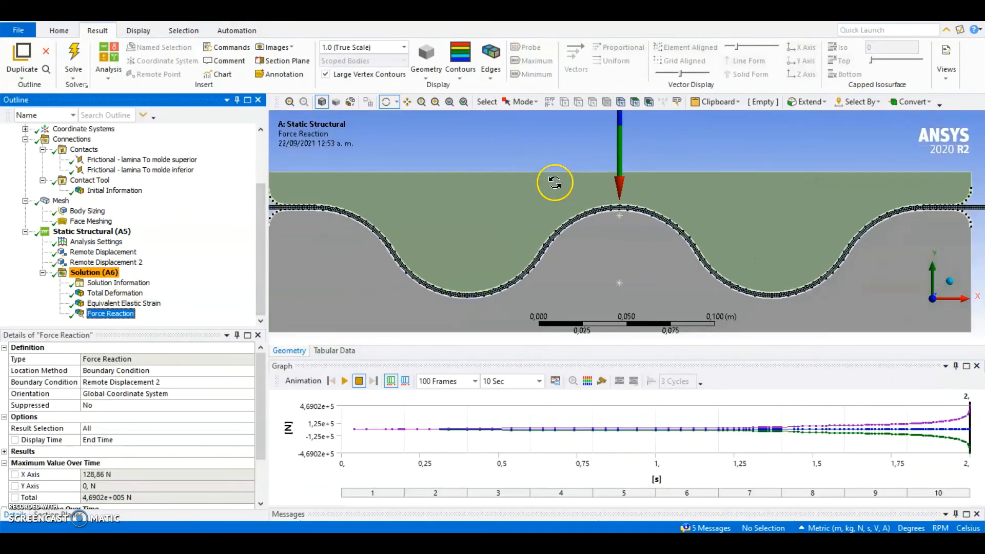
pyautogui.scroll(2, 644, 186)
pyautogui.click(493, 210)
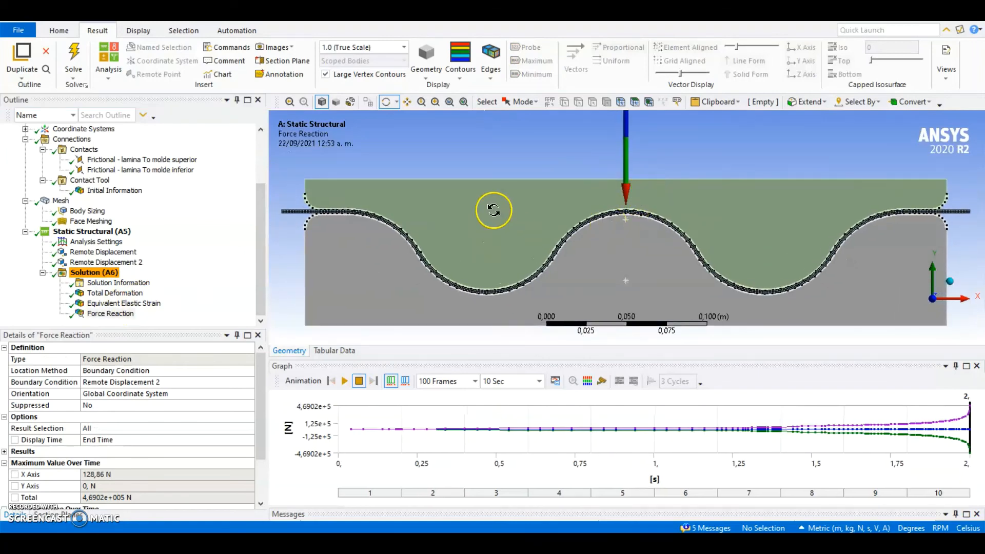
pyautogui.scroll(-1, 678, 183)
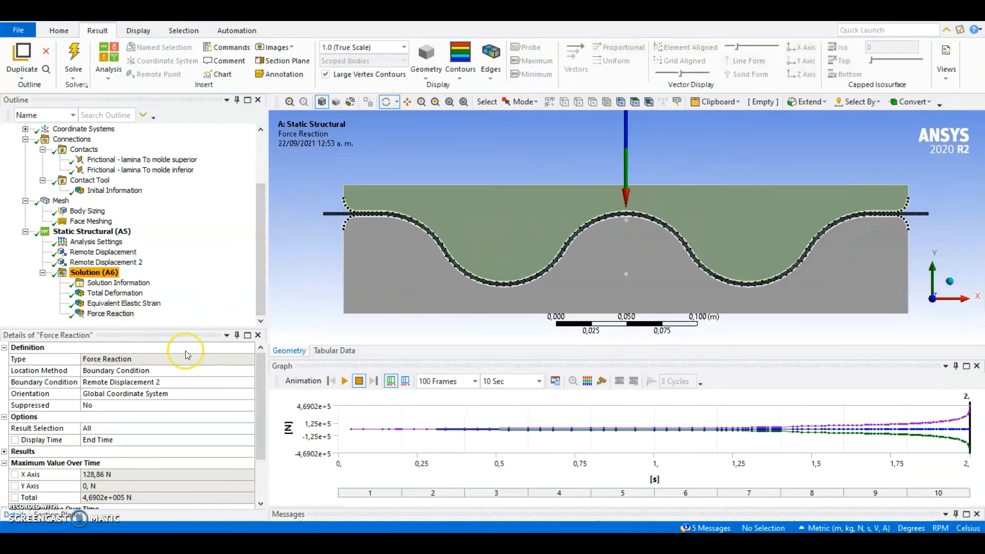
pyautogui.click(343, 383)
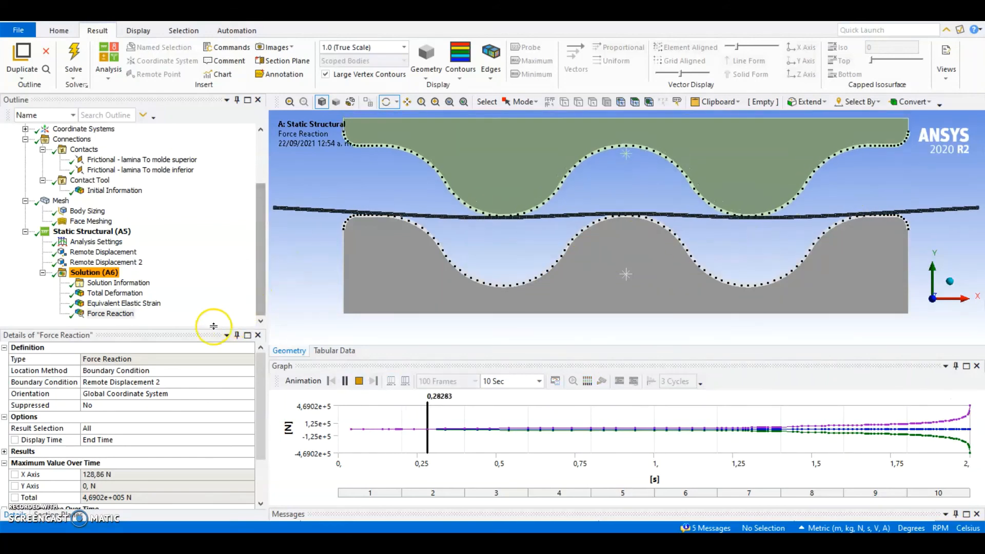
# Create a chart from the Total Deformation and Force Reaction results
pyautogui.click(139, 291)
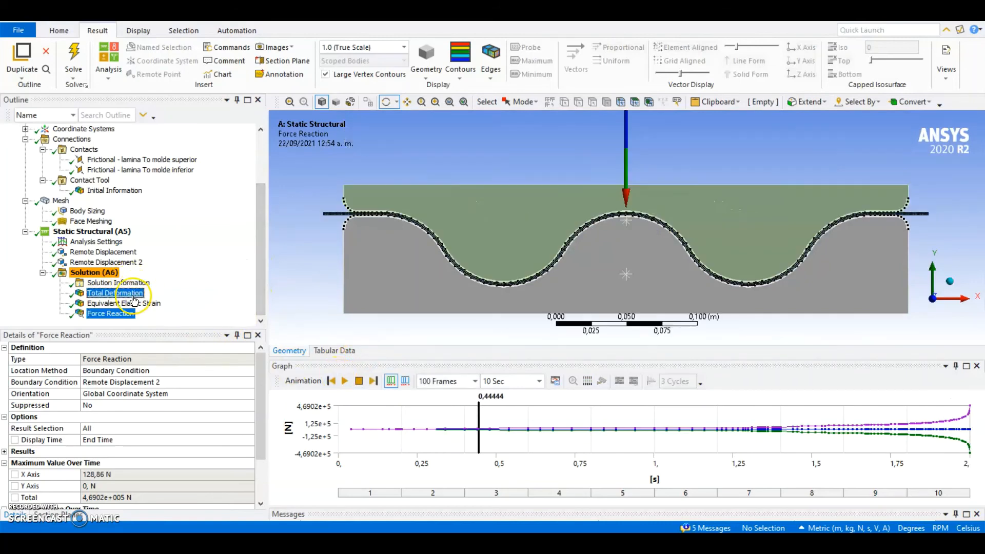
pyautogui.keyDown('ctrl'); pyautogui.click(134, 313); pyautogui.keyUp('ctrl')
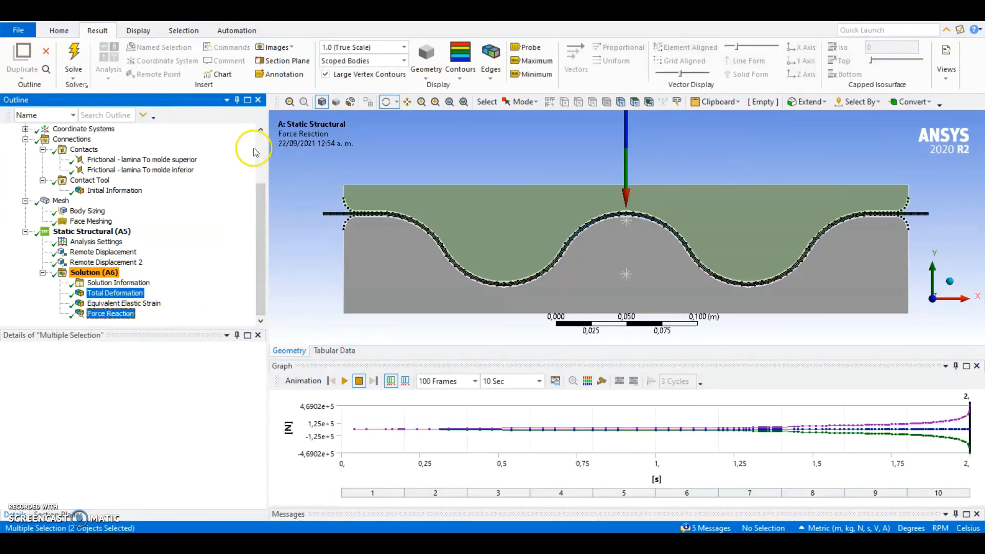
pyautogui.click(220, 74)
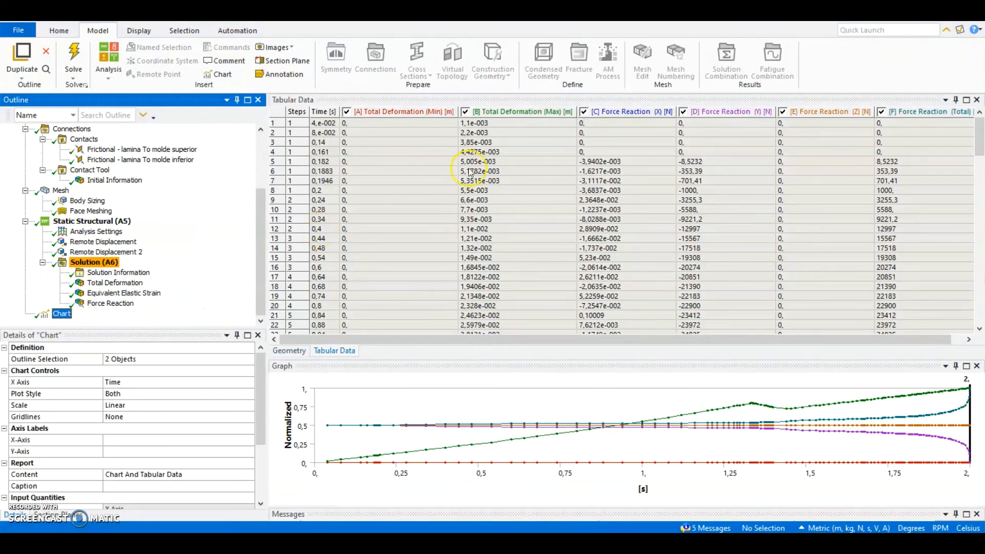
pyautogui.click(470, 172)
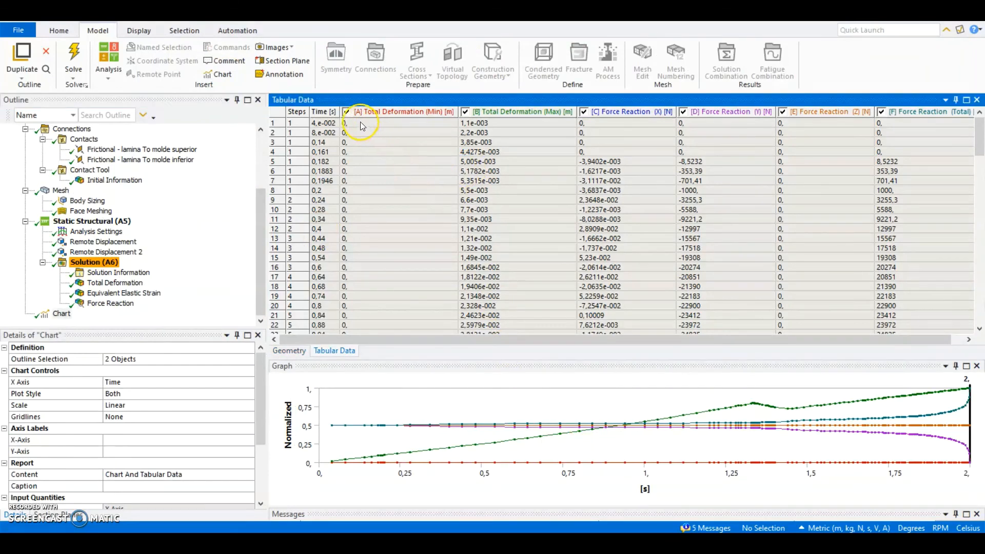
# Hide every data series in the chart except Force Reaction (Y)
pyautogui.click(348, 113)
pyautogui.click(473, 113)
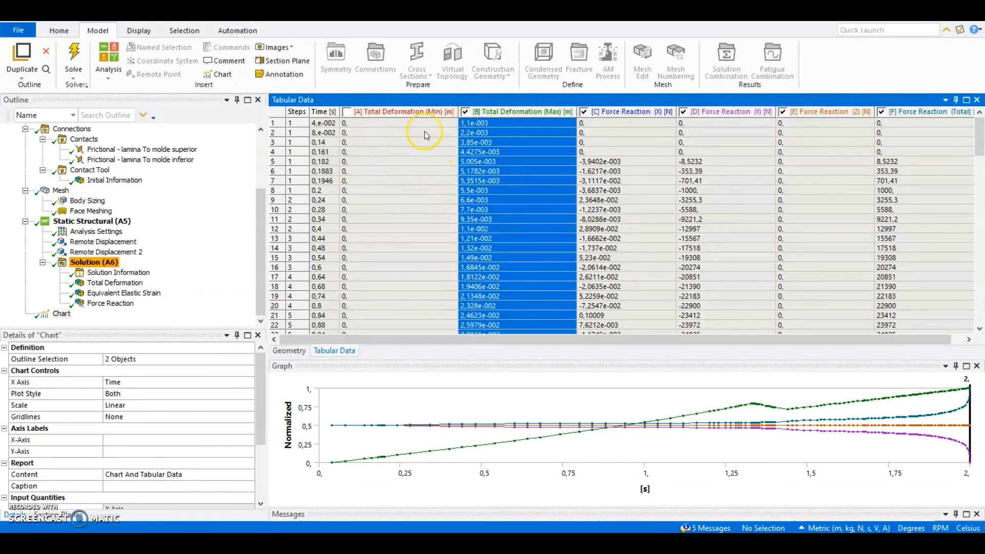
pyautogui.click(465, 114)
pyautogui.moveTo(493, 339); pyautogui.dragTo(505, 339)
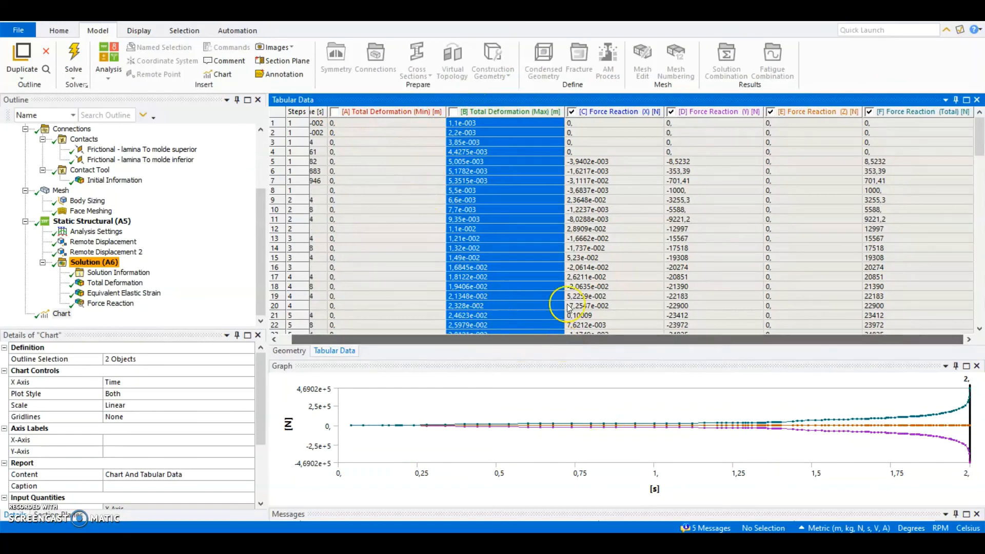
pyautogui.click(572, 111)
pyautogui.click(866, 115)
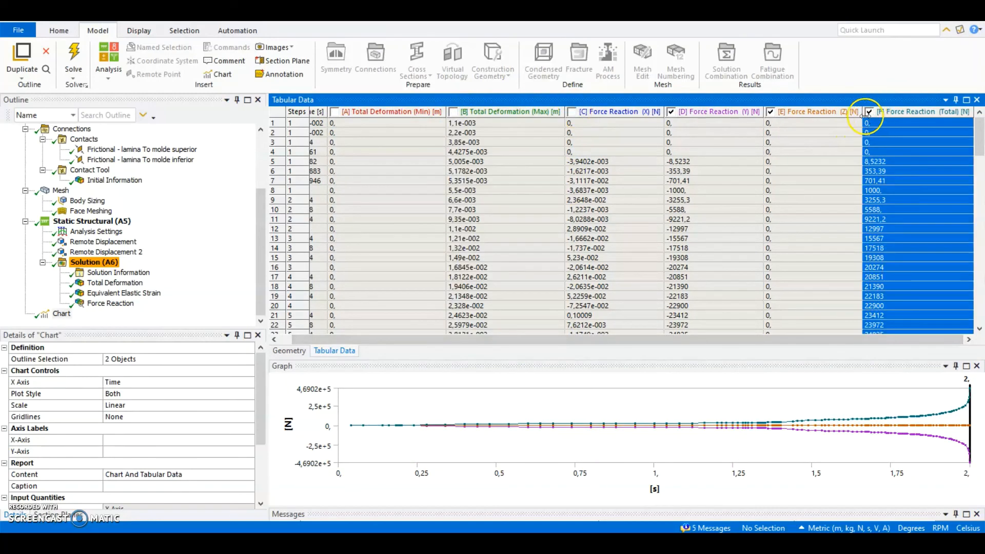
pyautogui.click(867, 113)
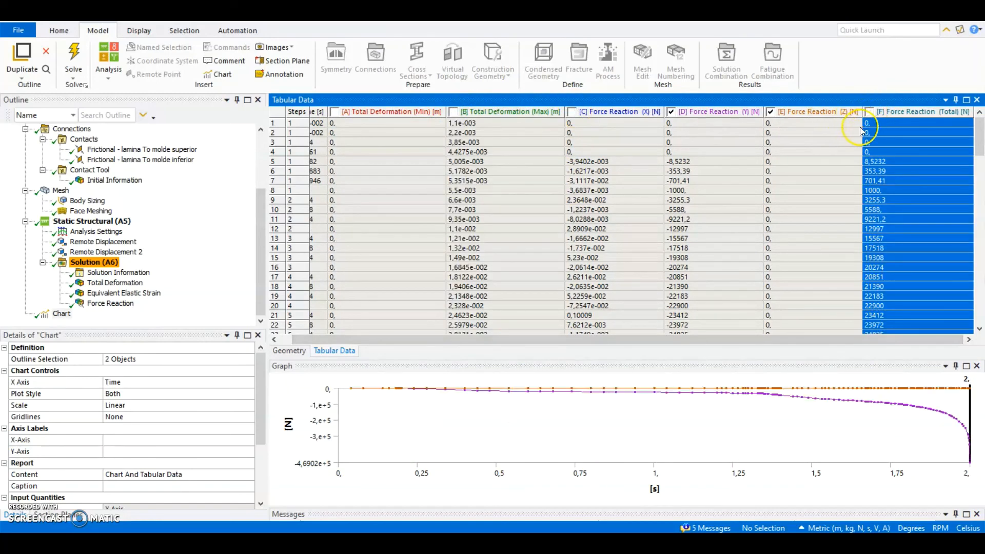
pyautogui.click(770, 112)
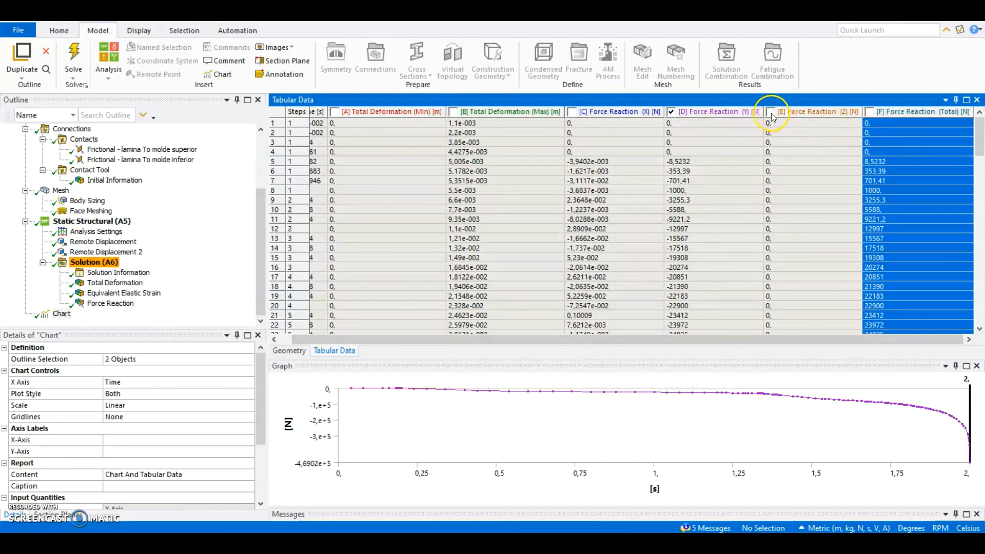
# Set the chart's X axis to Total Deformation (Max)
pyautogui.click(184, 390)
pyautogui.click(250, 382)
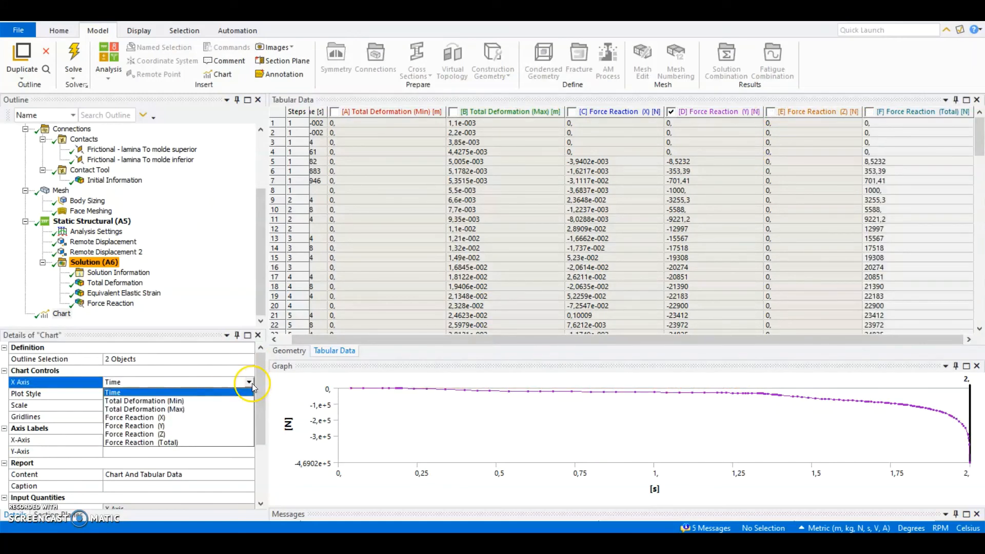
pyautogui.click(159, 410)
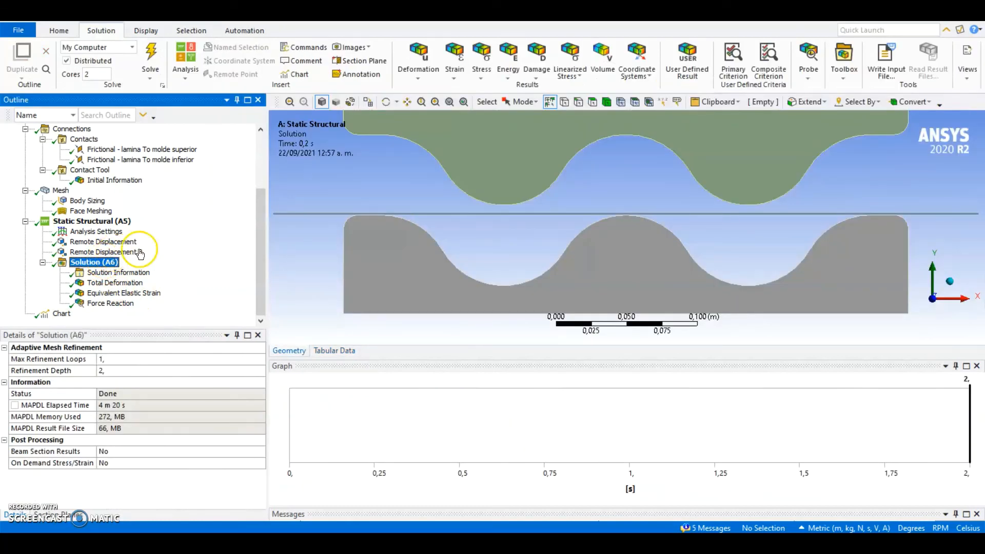
# Add a Contact Tool to the solution, include Pressure, Penetration and Frictional Stress results, and evaluate them
pyautogui.click(845, 77)
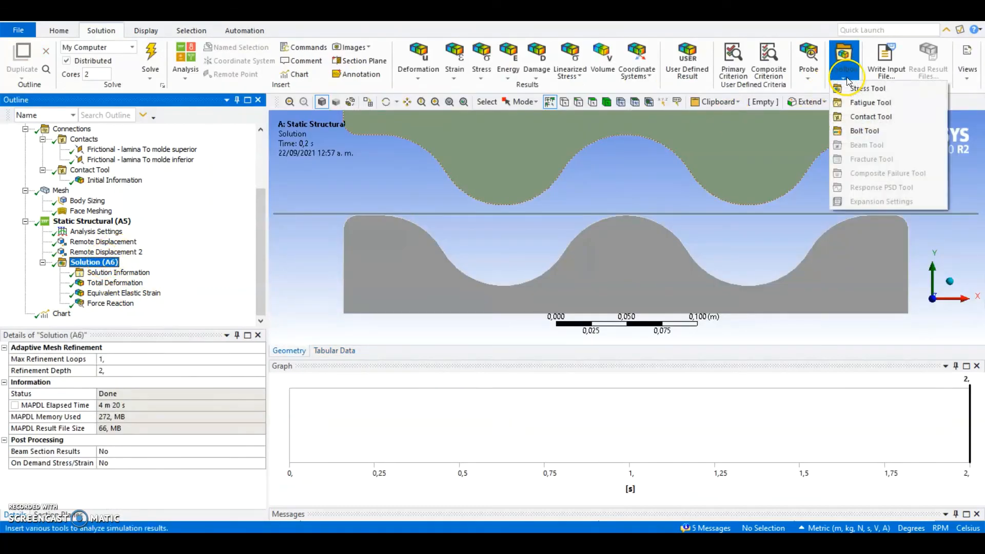
pyautogui.click(870, 117)
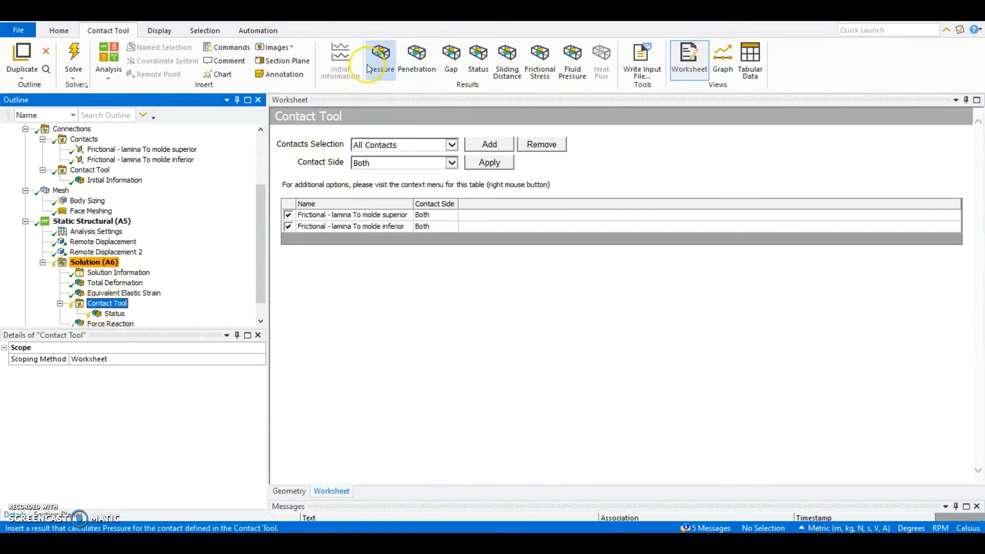
pyautogui.click(378, 53)
pyautogui.click(409, 57)
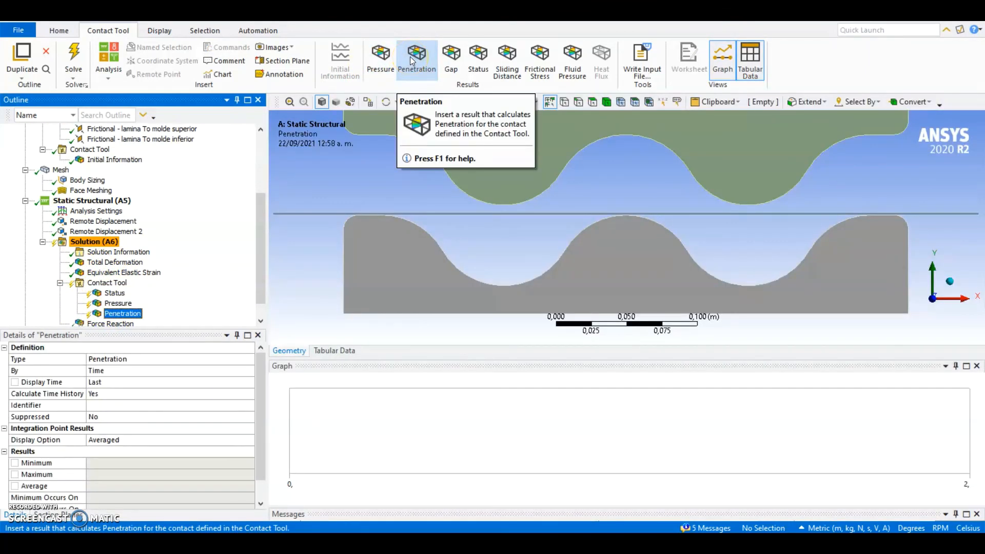
pyautogui.click(539, 67)
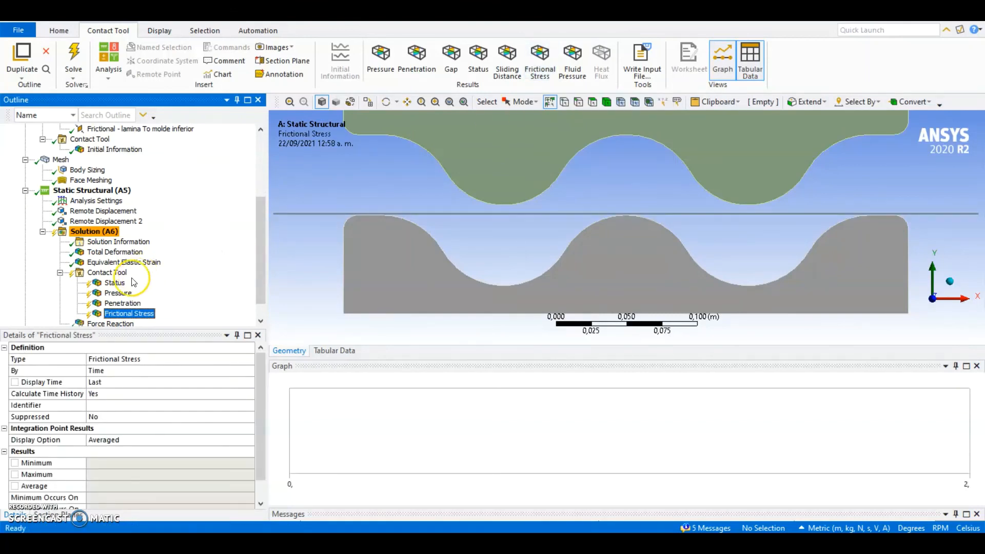
pyautogui.click(74, 56)
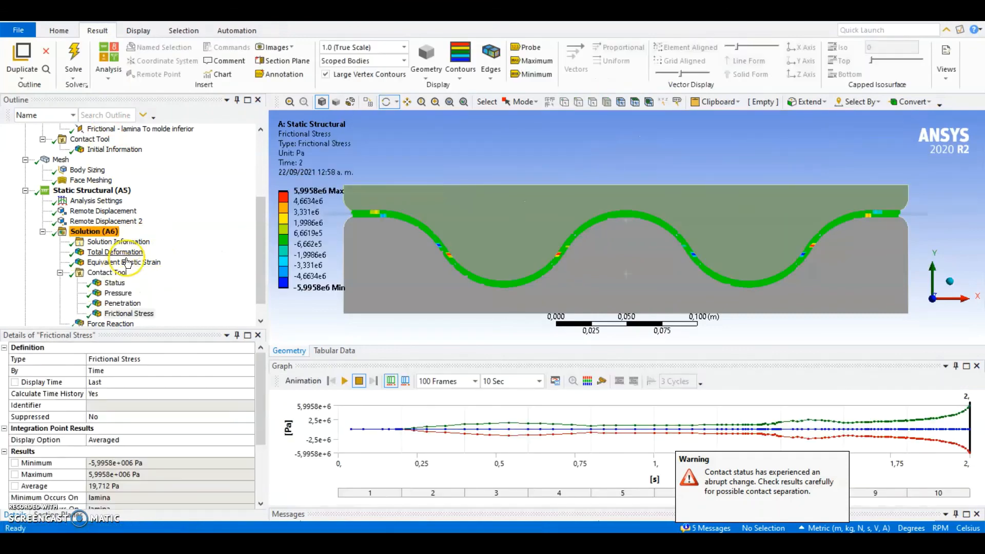
# Display the contact Status result and examine it along the left half of the sheet
pyautogui.click(122, 287)
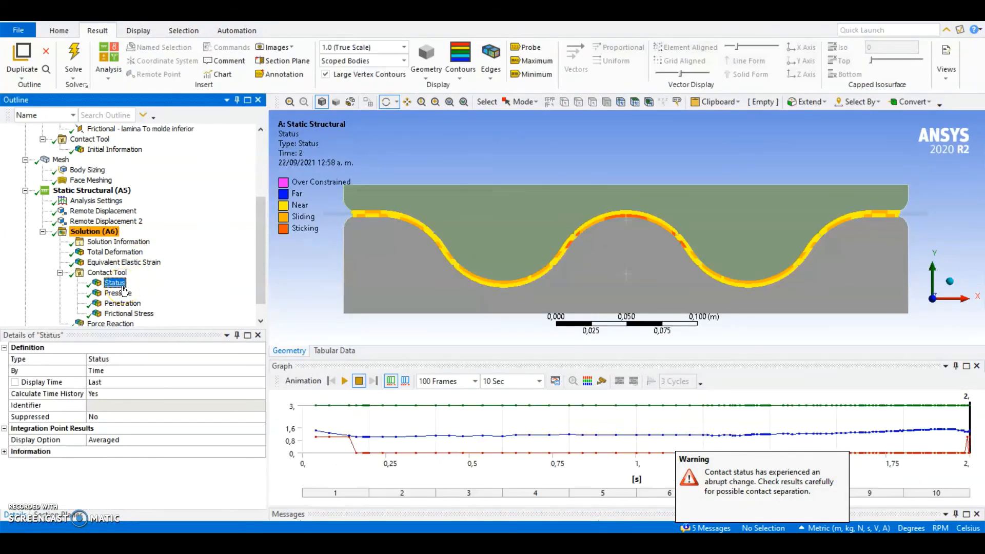
pyautogui.scroll(3, 462, 234)
pyautogui.keyDown('ctrl'); pyautogui.moveTo(515, 249); pyautogui.dragTo(585, 245, button='middle'); pyautogui.keyUp('ctrl')
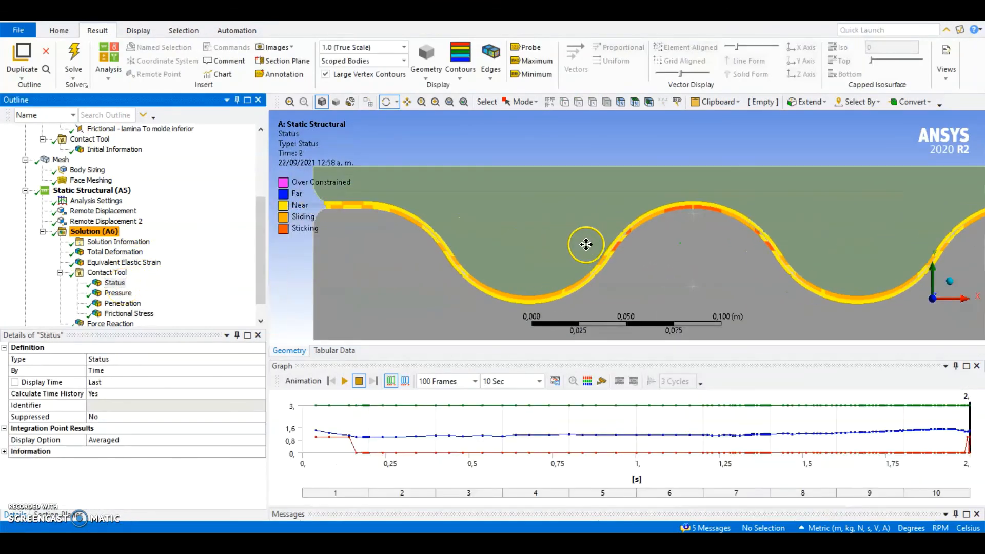
pyautogui.keyDown('ctrl'); pyautogui.moveTo(442, 236); pyautogui.dragTo(487, 241, button='middle'); pyautogui.keyUp('ctrl')
pyautogui.scroll(2, 487, 240)
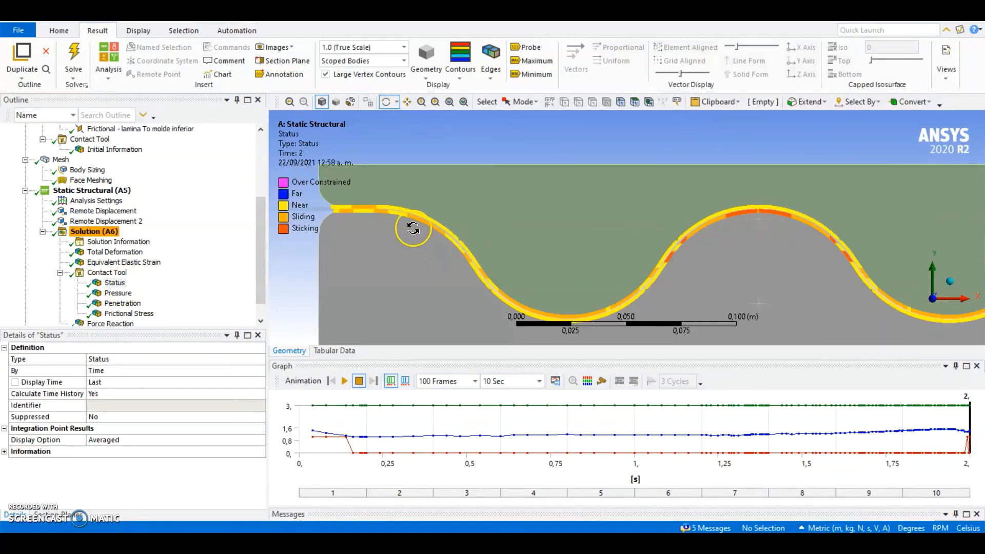
pyautogui.keyDown('ctrl'); pyautogui.moveTo(470, 245); pyautogui.dragTo(494, 246, button='middle'); pyautogui.keyUp('ctrl')
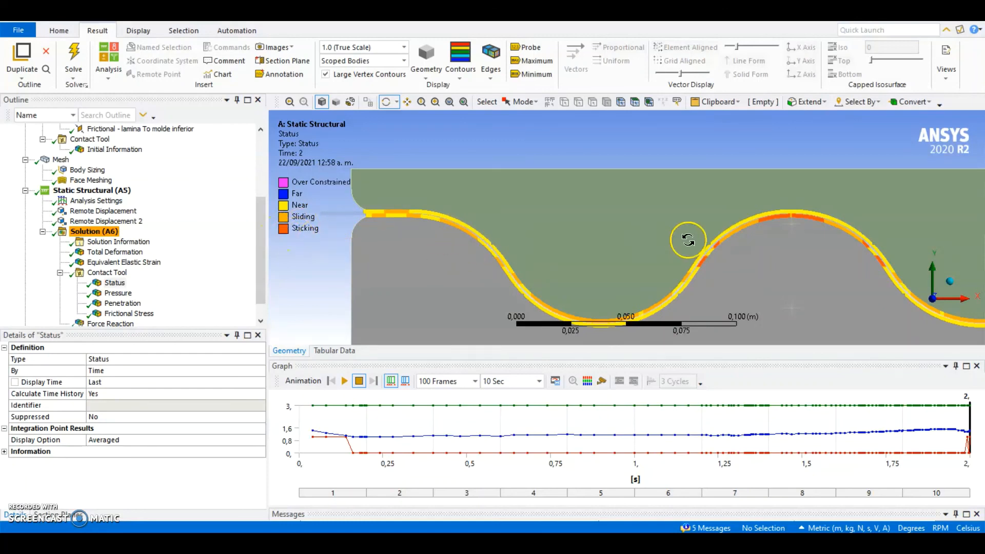
# Inspect the contact status closely at the sheet's central crest and play the Status animation
pyautogui.scroll(5, 688, 239)
pyautogui.keyDown('ctrl'); pyautogui.moveTo(811, 236); pyautogui.dragTo(548, 235, button='middle'); pyautogui.keyUp('ctrl')
pyautogui.scroll(3, 633, 231)
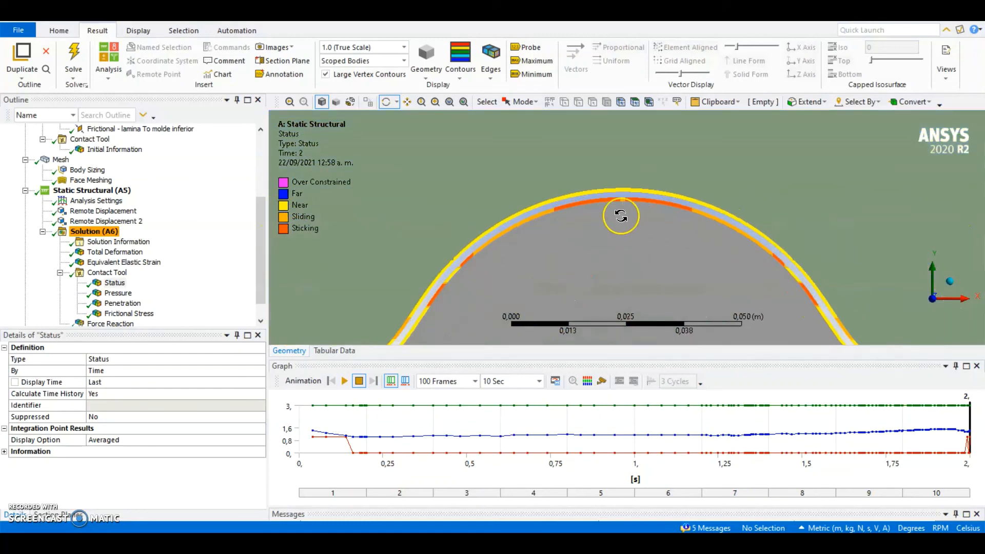
pyautogui.scroll(-4, 618, 200)
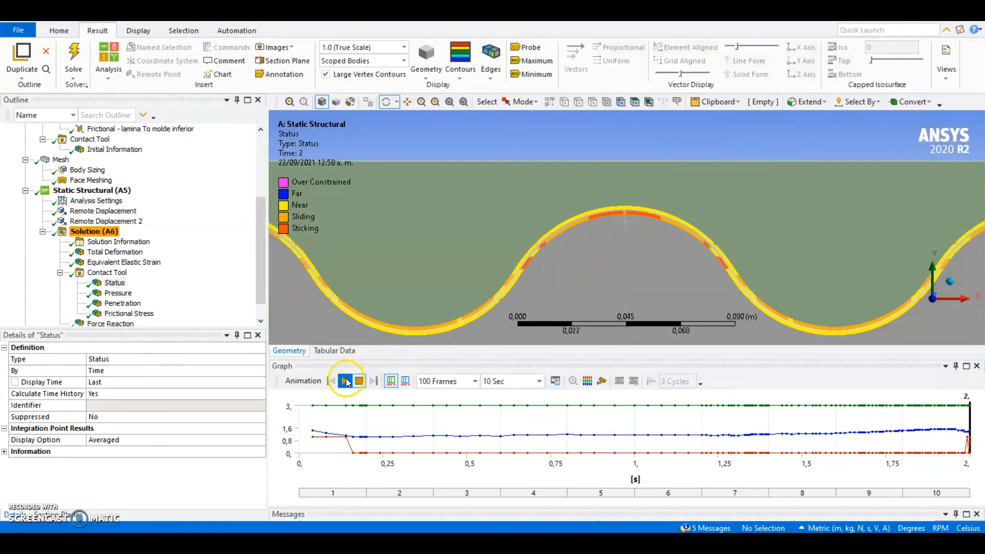
pyautogui.click(345, 381)
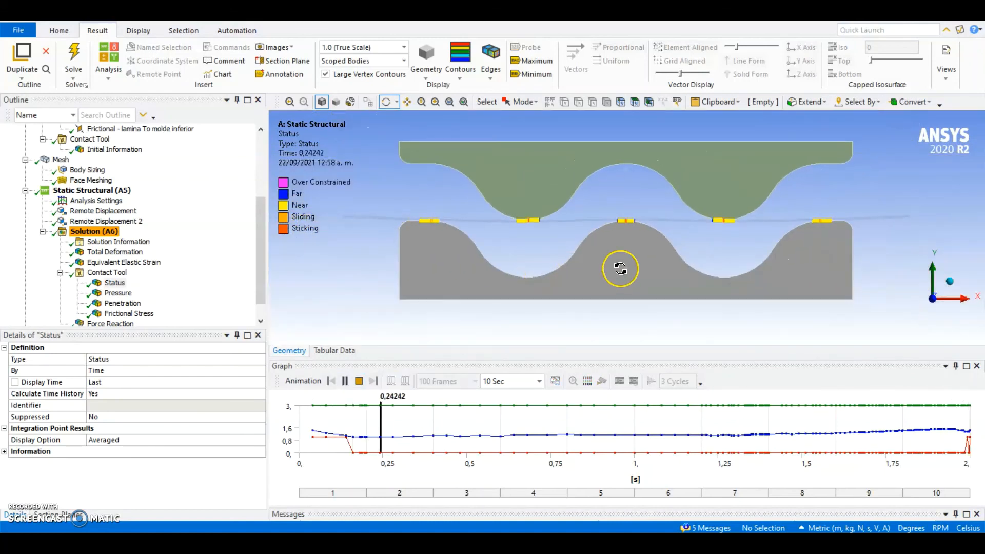
# Display the contact Pressure result, then examine the Penetration result along the sheet's bends and over the whole assembly
pyautogui.click(130, 295)
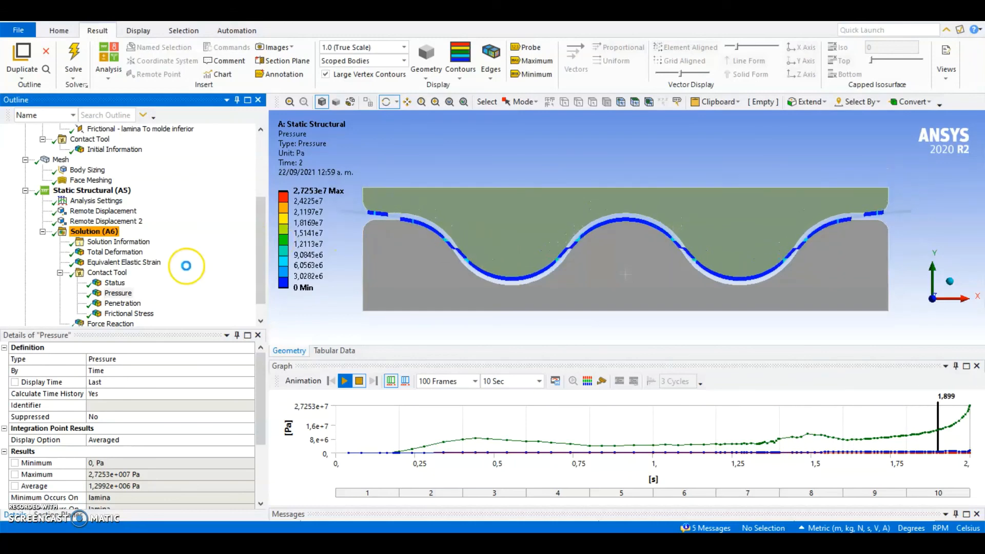
pyautogui.click(123, 303)
pyautogui.scroll(3, 595, 249)
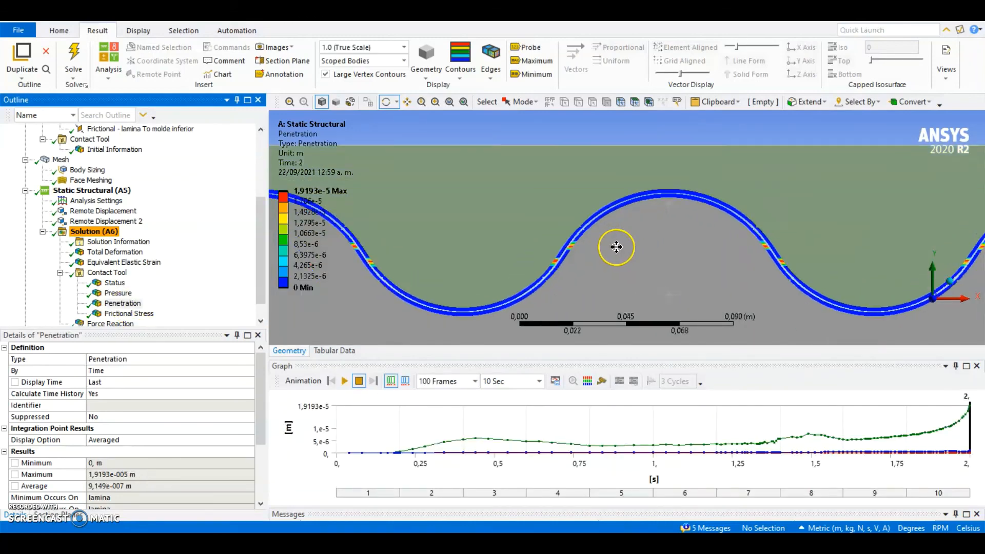
pyautogui.moveTo(385, 269); pyautogui.dragTo(507, 249)
pyautogui.scroll(-1, 508, 250)
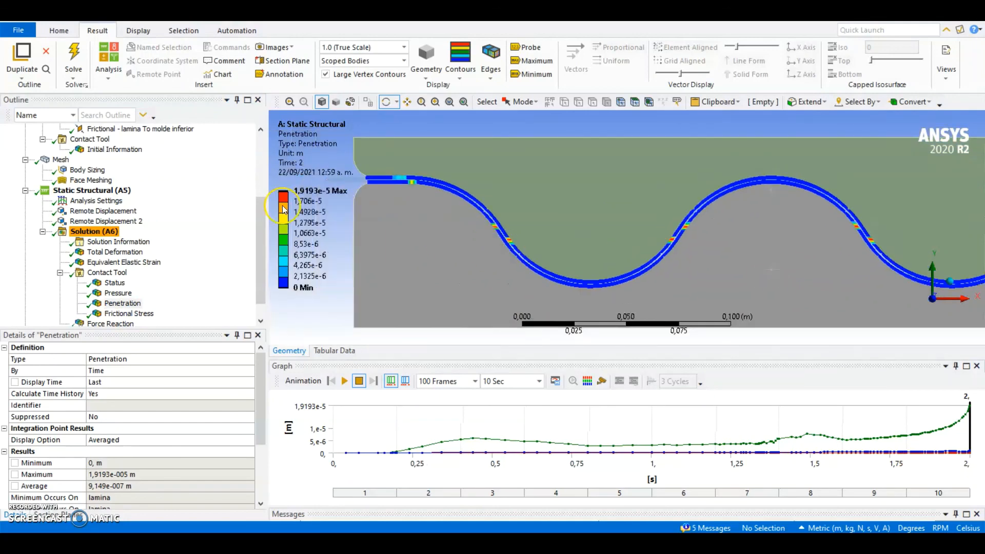
pyautogui.scroll(5, 544, 267)
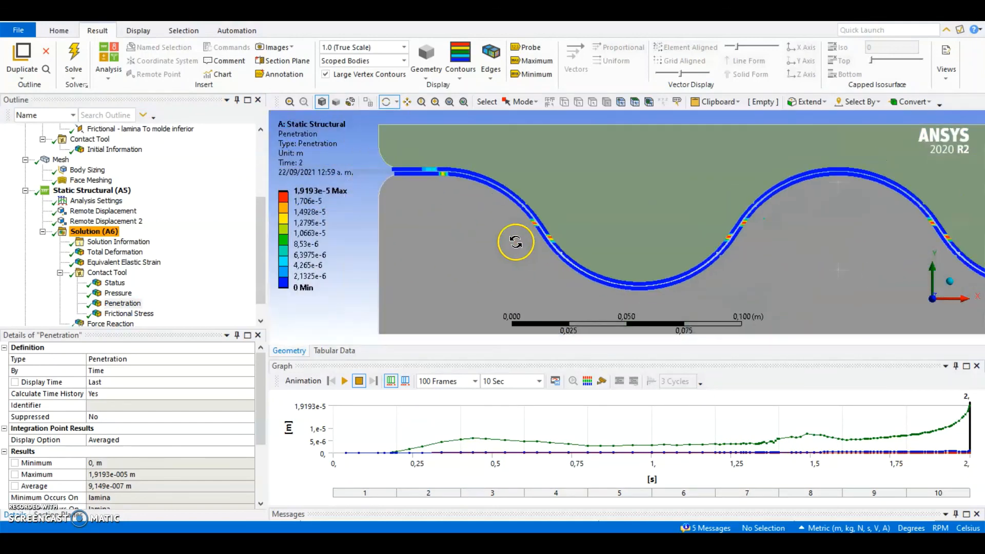
pyautogui.scroll(-6, 518, 238)
pyautogui.scroll(-2, 668, 243)
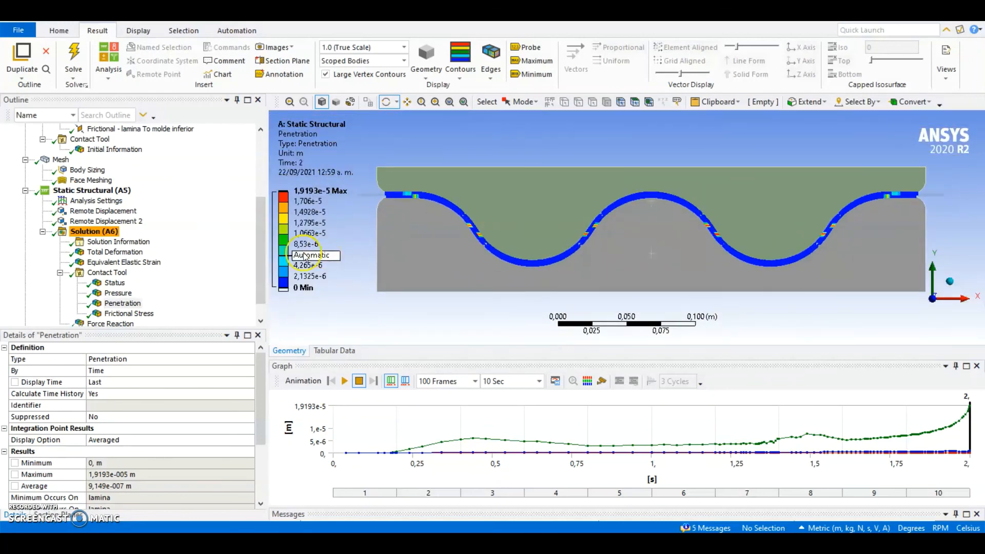
# Display the Frictional Stress result and examine its distribution along the whole formed sheet between the dies
pyautogui.scroll(-1, 187, 282)
pyautogui.click(129, 293)
pyautogui.scroll(-1, 609, 222)
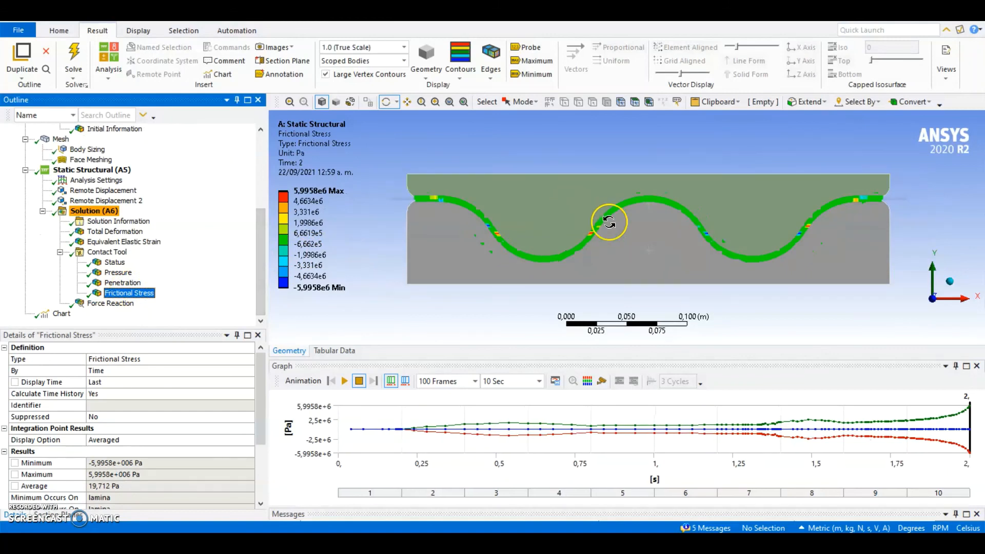
pyautogui.scroll(2, 609, 222)
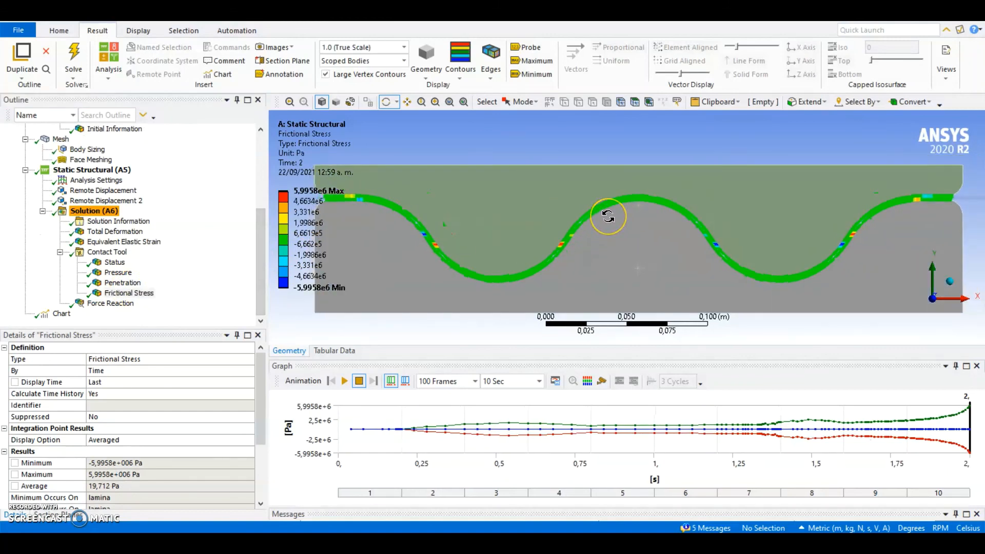
pyautogui.scroll(-1, 608, 217)
pyautogui.moveTo(625, 247); pyautogui.dragTo(618, 243)
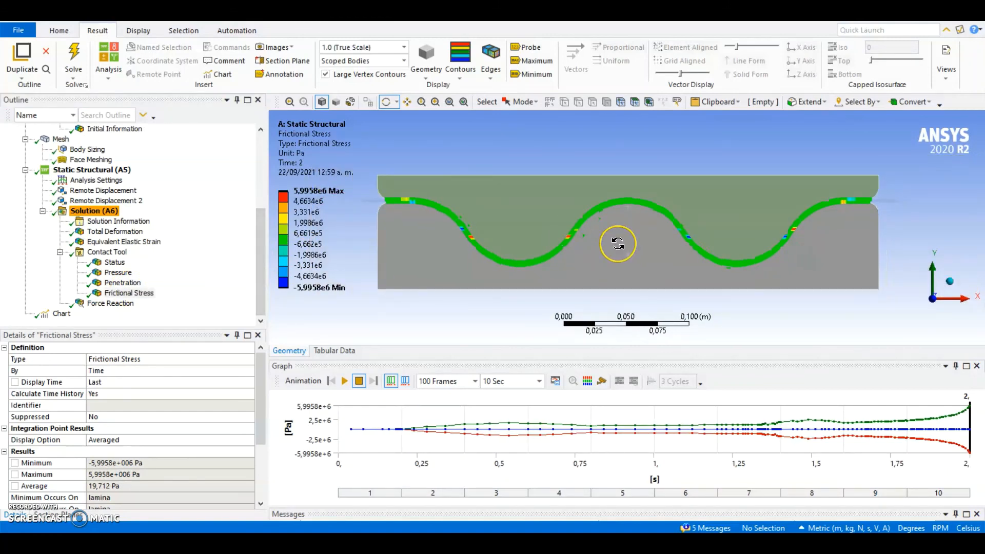
pyautogui.scroll(1, 617, 243)
pyautogui.click(507, 236)
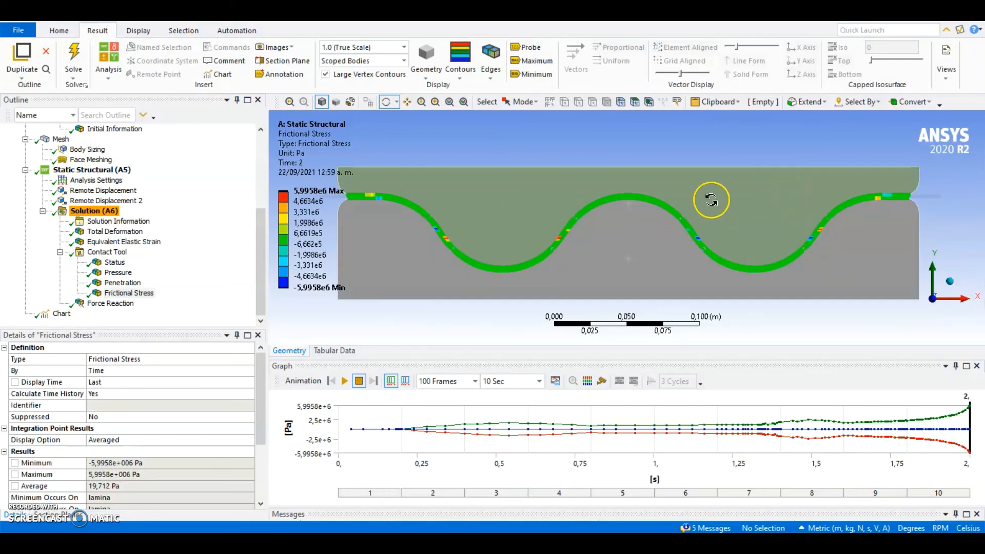
pyautogui.moveTo(261, 265); pyautogui.dragTo(260, 287)
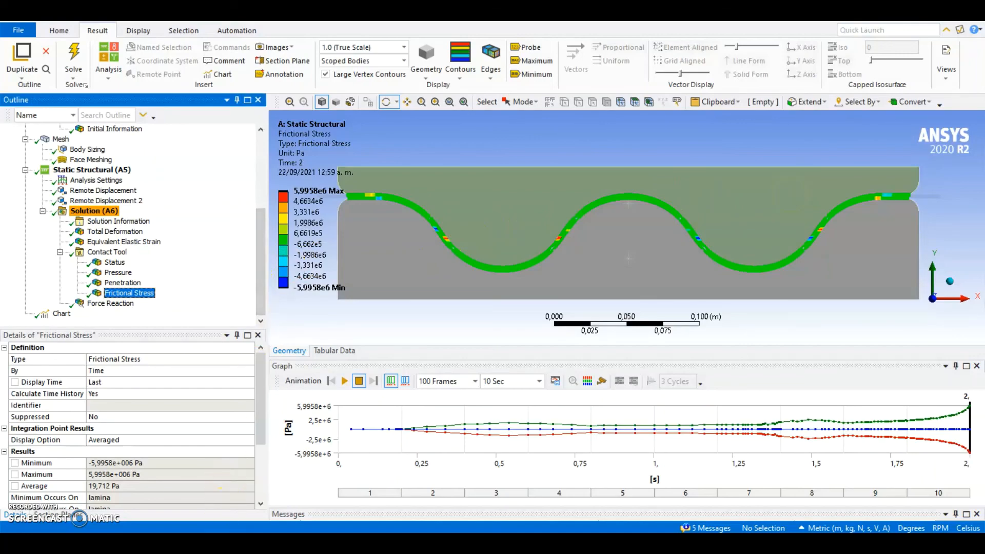